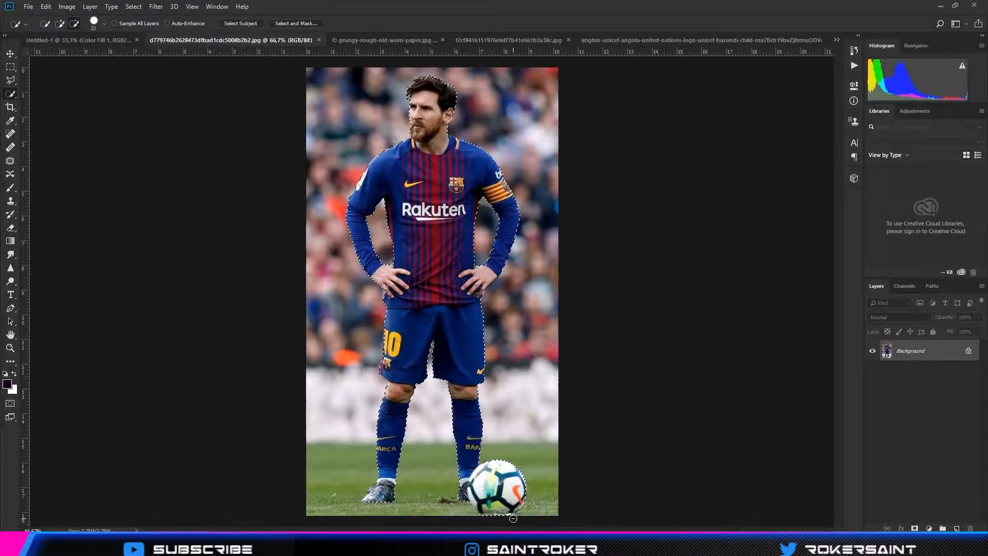
# Refine the standing player's hair edges in Select and Mask with a 13 px brush and output a new layer with layer mask
pyautogui.hotkey('alt', 'ctrl', 'r')
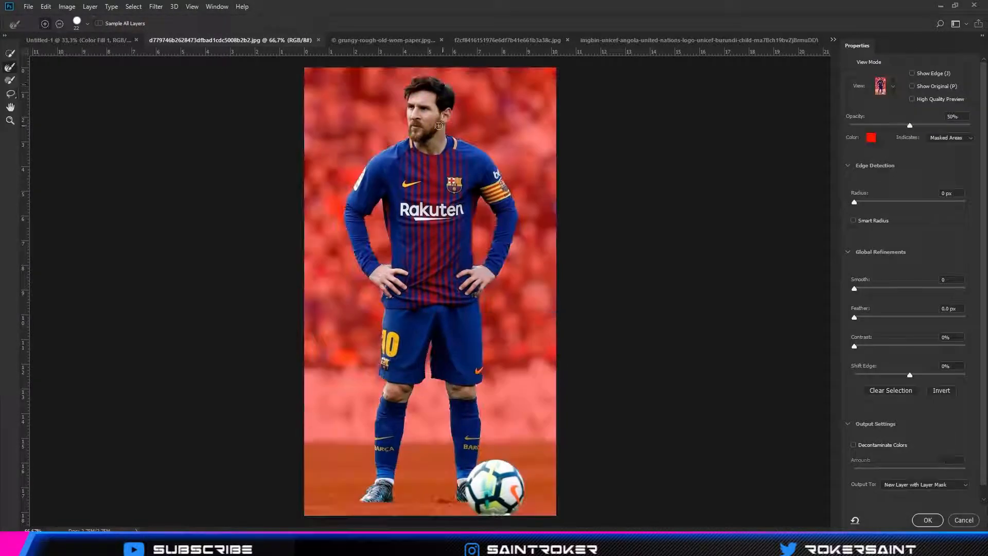
pyautogui.press('Escape')
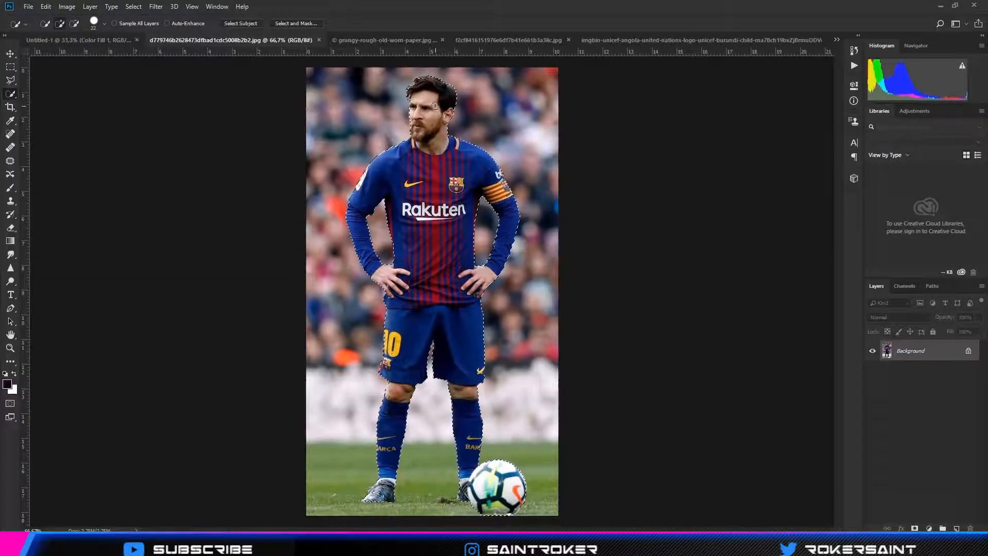
pyautogui.hotkey('alt', 'ctrl', 'r')
pyautogui.press('z')
pyautogui.hotkey('ctrl', '-')
pyautogui.moveTo(432, 151); pyautogui.dragTo(514, 152)
pyautogui.press('r')
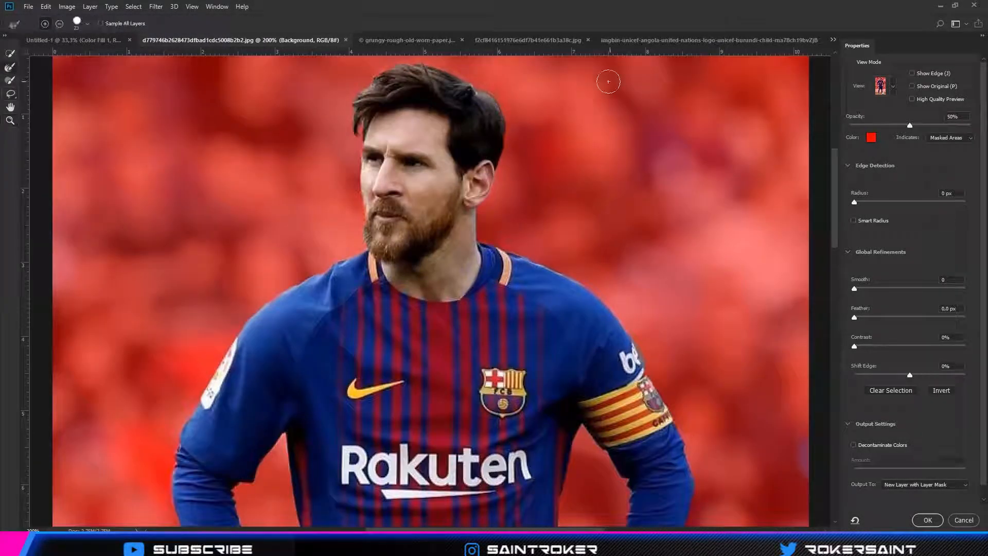
pyautogui.scroll(2, 835, 197)
pyautogui.click(88, 24)
pyautogui.moveTo(41, 54); pyautogui.dragTo(35, 53)
pyautogui.press('Return')
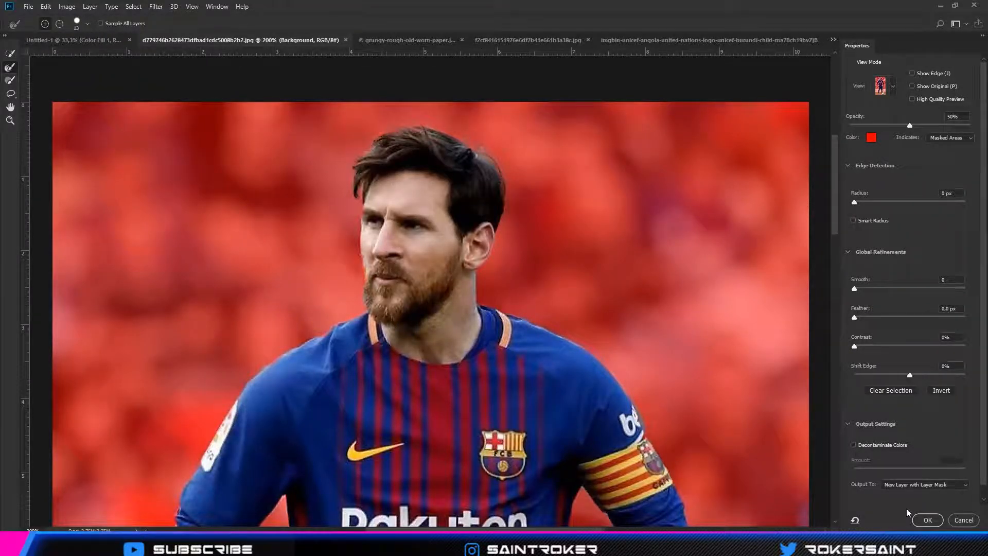
pyautogui.click(932, 519)
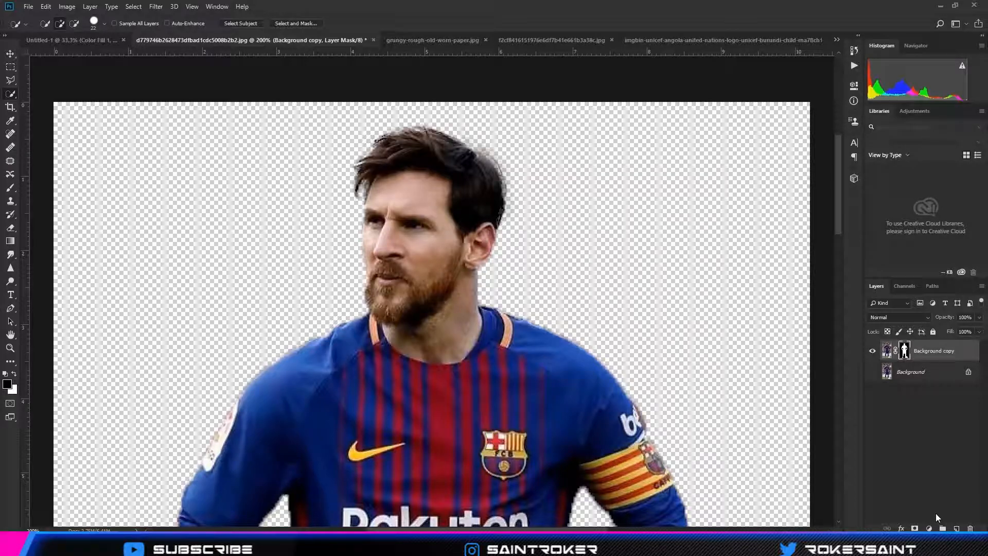
# Bring the cut-out standing player into the Untitled-1 document and position him at the centre of the canvas
pyautogui.moveTo(886, 350)
pyautogui.mouseDown()
pyautogui.moveTo(667, 293)
pyautogui.moveTo(424, 274)
pyautogui.mouseUp()
pyautogui.click(10, 67)
pyautogui.moveTo(477, 149)
pyautogui.mouseDown()
pyautogui.moveTo(517, 252)
pyautogui.moveTo(528, 391)
pyautogui.mouseUp()
pyautogui.press('v')
pyautogui.click(133, 6)
pyautogui.click(142, 24)
pyautogui.moveTo(439, 241); pyautogui.dragTo(447, 275)
pyautogui.hotkey('ctrl', 't')
pyautogui.press('Return')
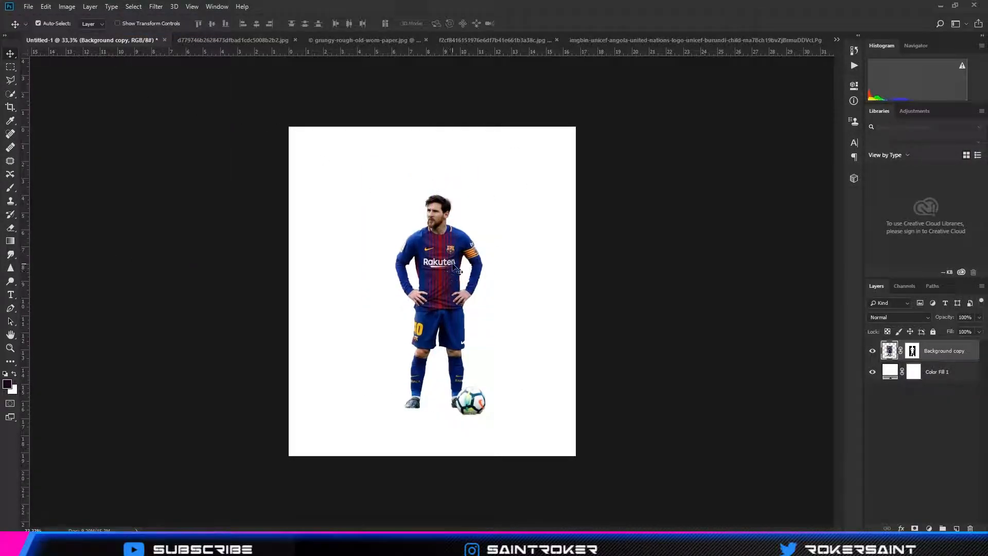
# Bring the grungy old paper texture into the poster, place its layer below the player and lower its fill
pyautogui.click(358, 40)
pyautogui.moveTo(361, 206); pyautogui.dragTo(368, 178)
pyautogui.moveTo(935, 350); pyautogui.dragTo(935, 379)
pyautogui.click(927, 319)
pyautogui.click(927, 319)
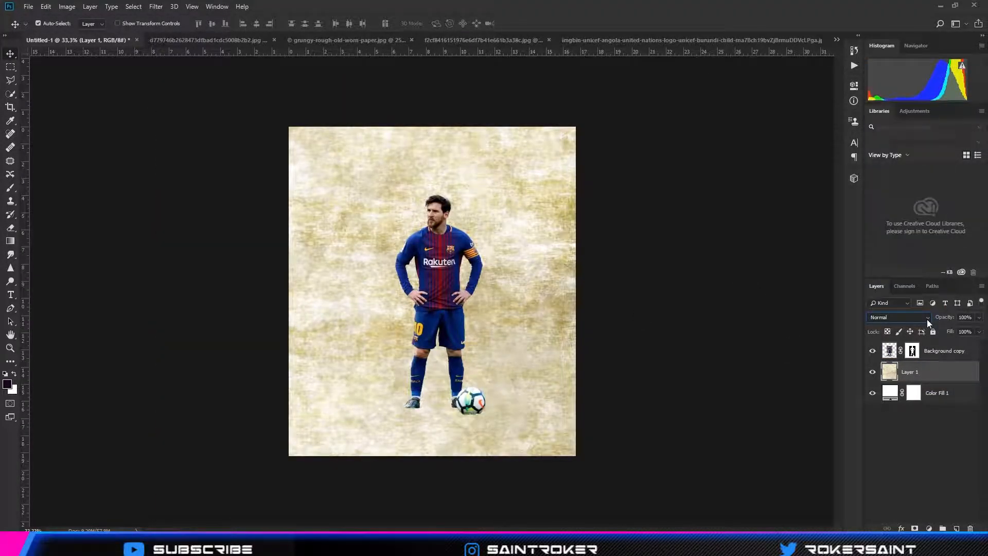
pyautogui.moveTo(979, 332); pyautogui.dragTo(961, 344)
# Select the shouting player in the second photo with Select Subject and subtract the background between his fingers using a small brush
pyautogui.click(484, 40)
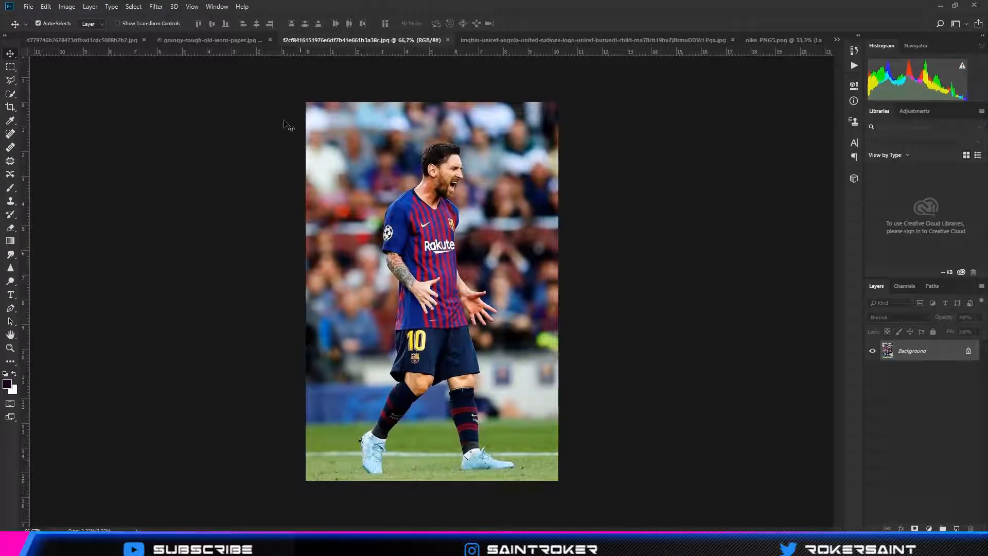
pyautogui.press('w')
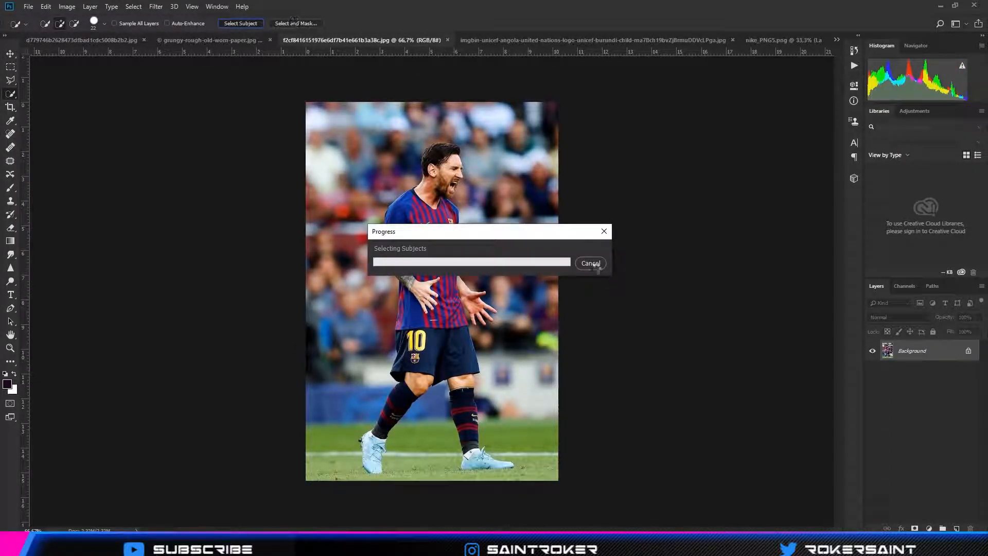
pyautogui.click(74, 23)
pyautogui.press('z')
pyautogui.click(426, 372)
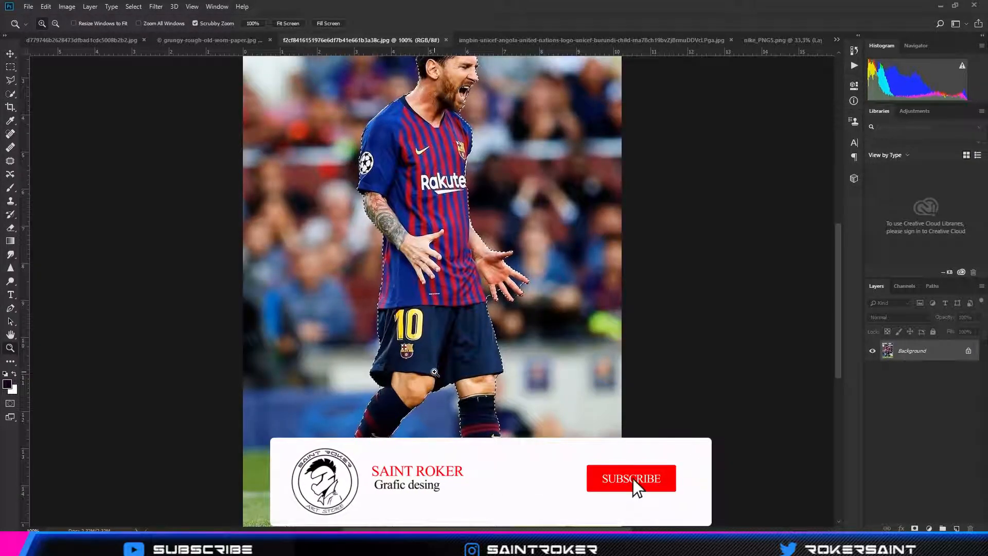
pyautogui.click(505, 276)
pyautogui.press('w')
pyautogui.click(93, 24)
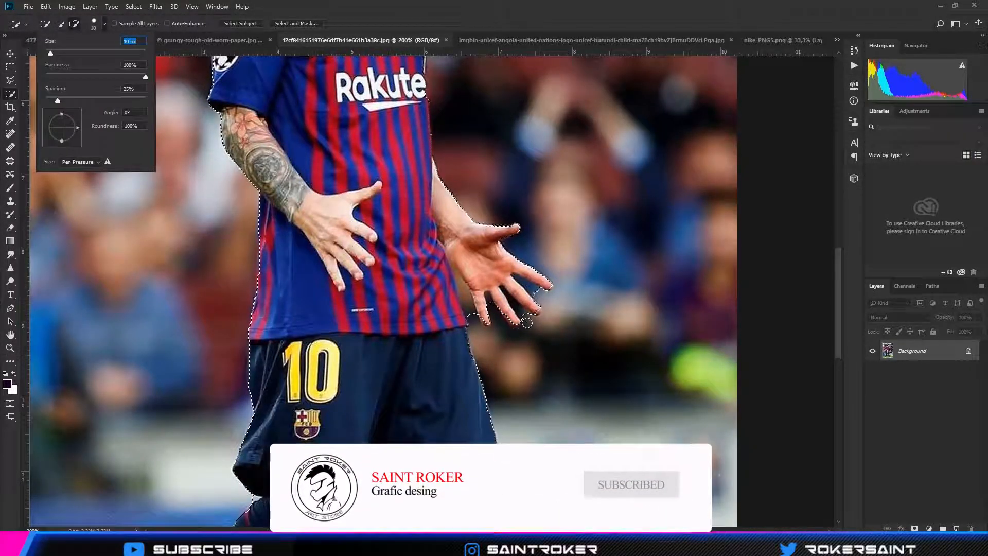
pyautogui.moveTo(52, 53); pyautogui.dragTo(47, 52)
pyautogui.click(532, 288)
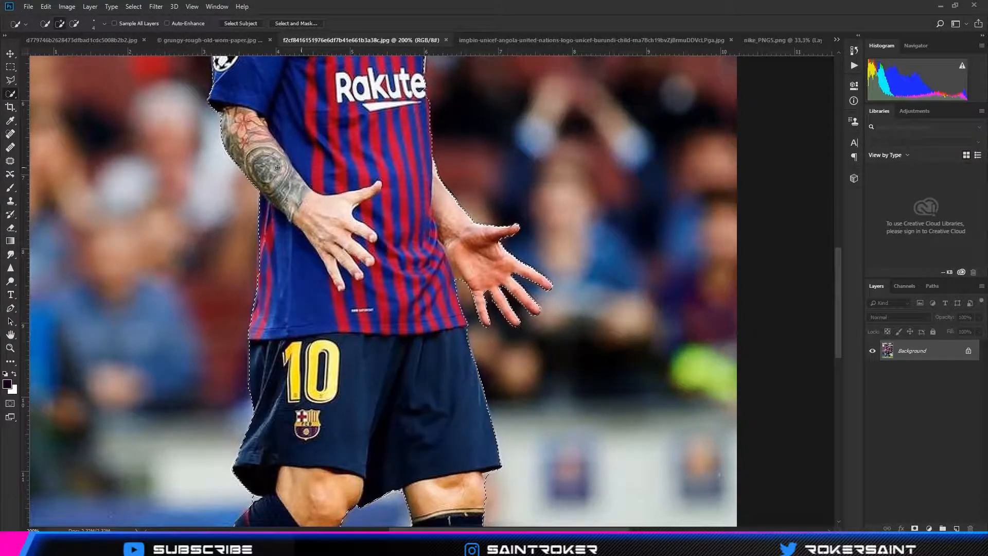
pyautogui.scroll(5, 508, 263)
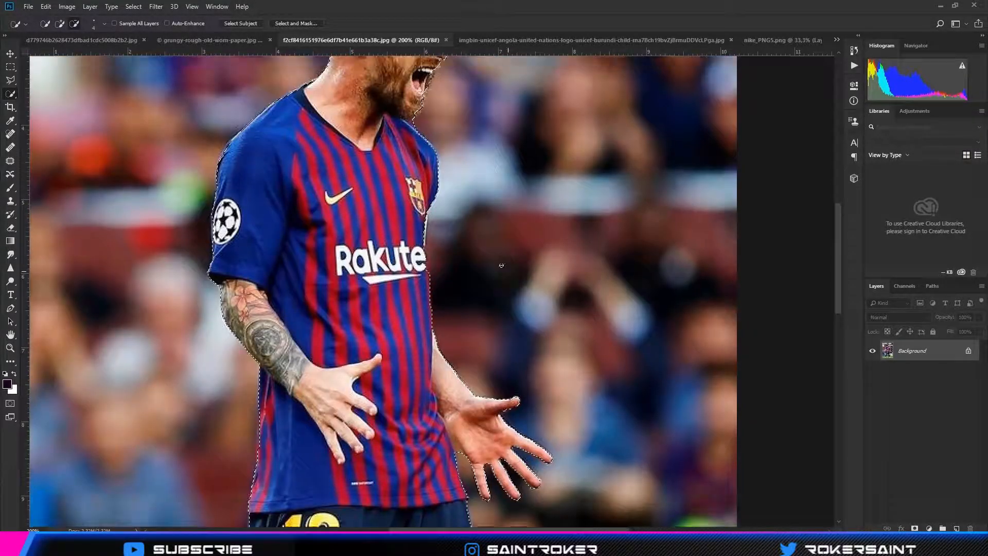
pyautogui.scroll(2, 311, 238)
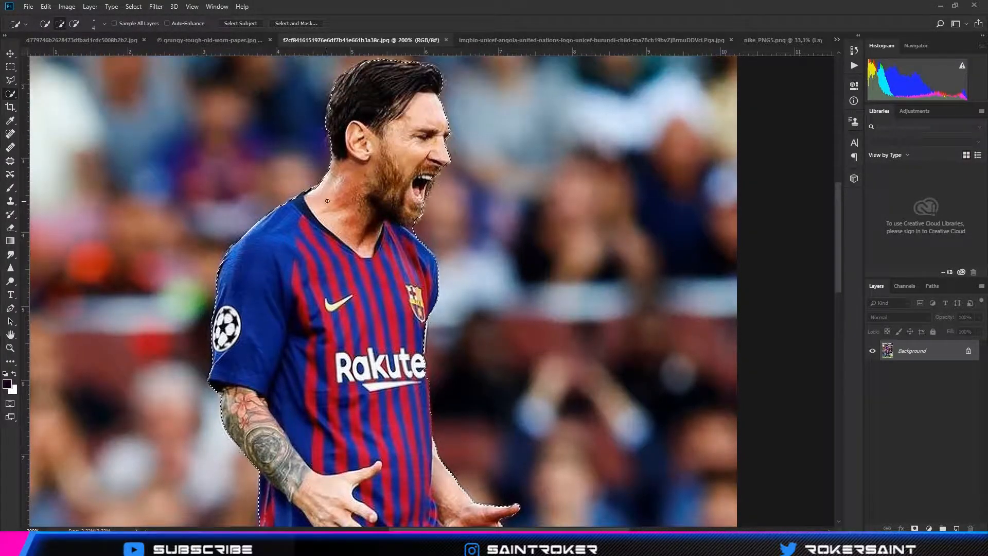
pyautogui.scroll(1, 414, 227)
# Refine the shouting player's selection edges in Select and Mask, output a new layer with layer mask and fit the image on screen
pyautogui.hotkey('ctrl', 'alt', 'r')
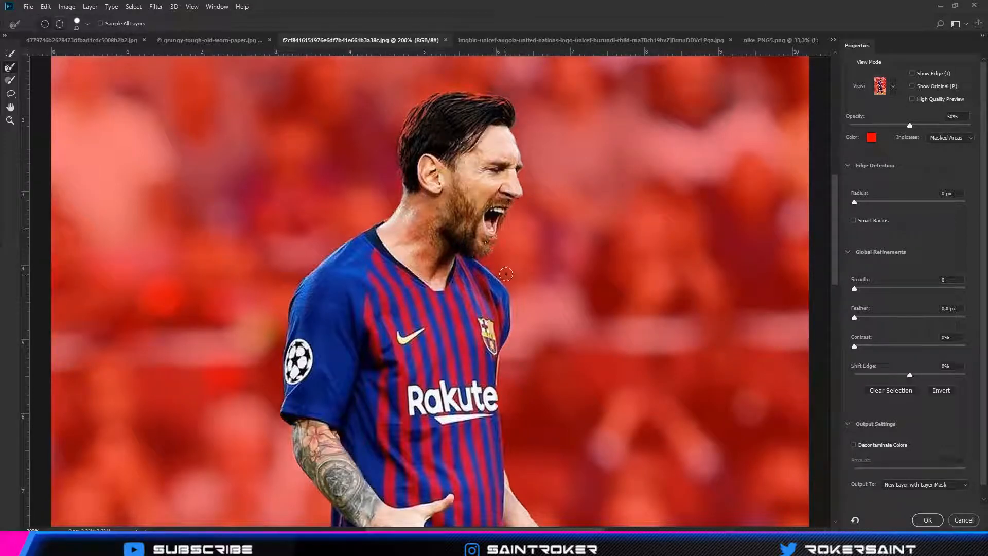
pyautogui.scroll(-10, 478, 233)
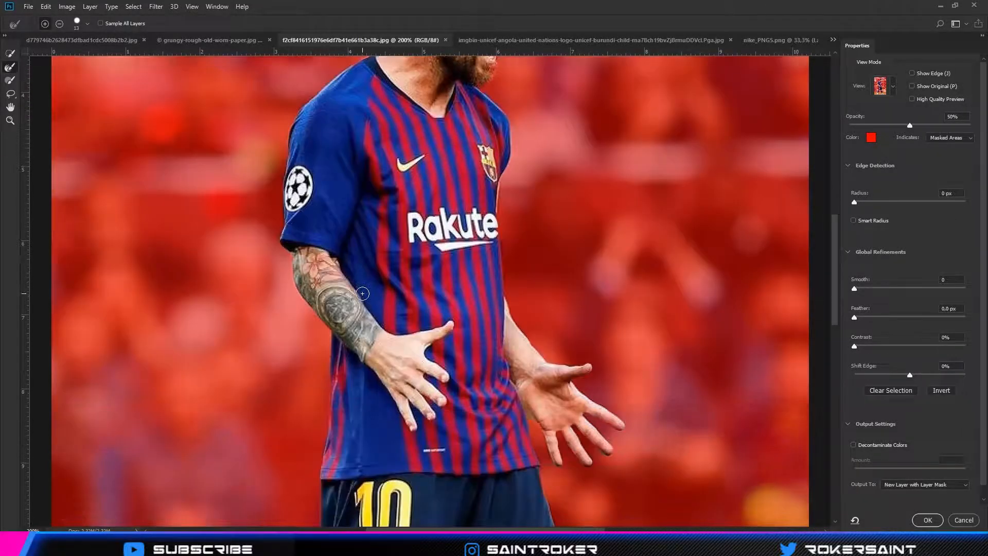
pyautogui.scroll(-7, 519, 223)
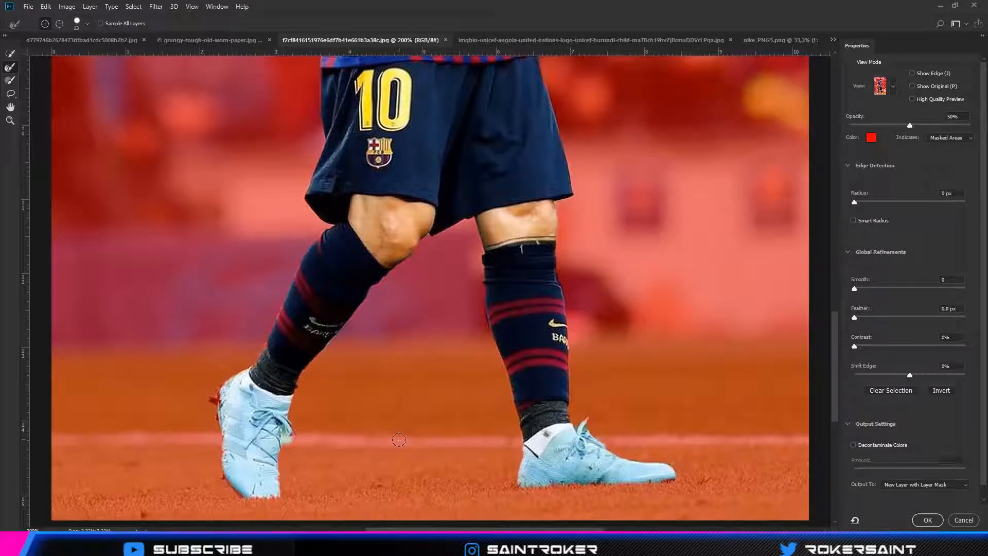
pyautogui.click(927, 521)
pyautogui.click(11, 348)
pyautogui.click(329, 24)
pyautogui.click(300, 24)
# Close the standing player's source photo without saving its changes
pyautogui.press('v')
pyautogui.moveTo(383, 166); pyautogui.dragTo(98, 211)
pyautogui.hotkey('ctrl', 'z')
pyautogui.hotkey('ctrl', 'w')
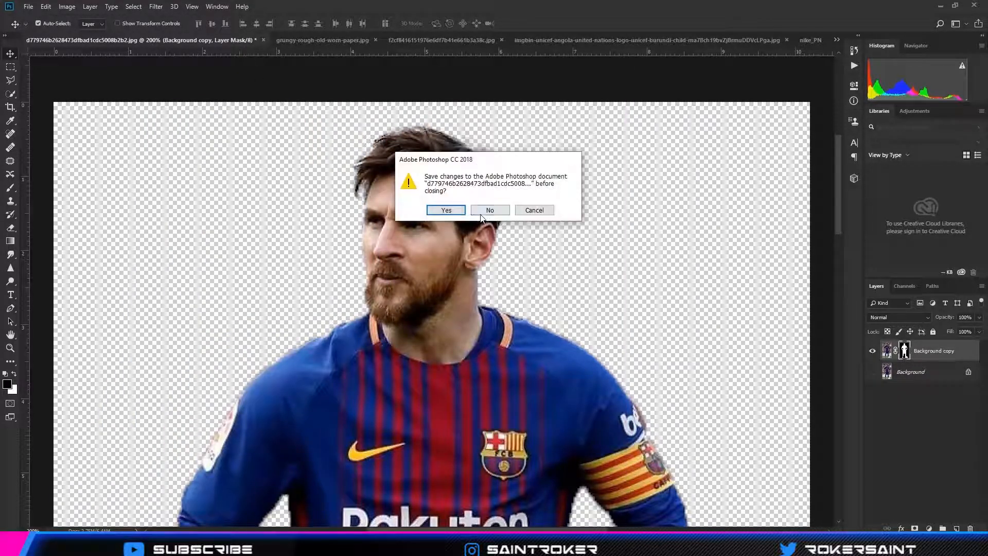
pyautogui.click(482, 211)
# Bring the shouting player's cut-out into the poster behind the standing player and enlarge it to about 628%
pyautogui.click(398, 40)
pyautogui.moveTo(432, 208); pyautogui.dragTo(336, 174)
pyautogui.hotkey('ctrl', 't')
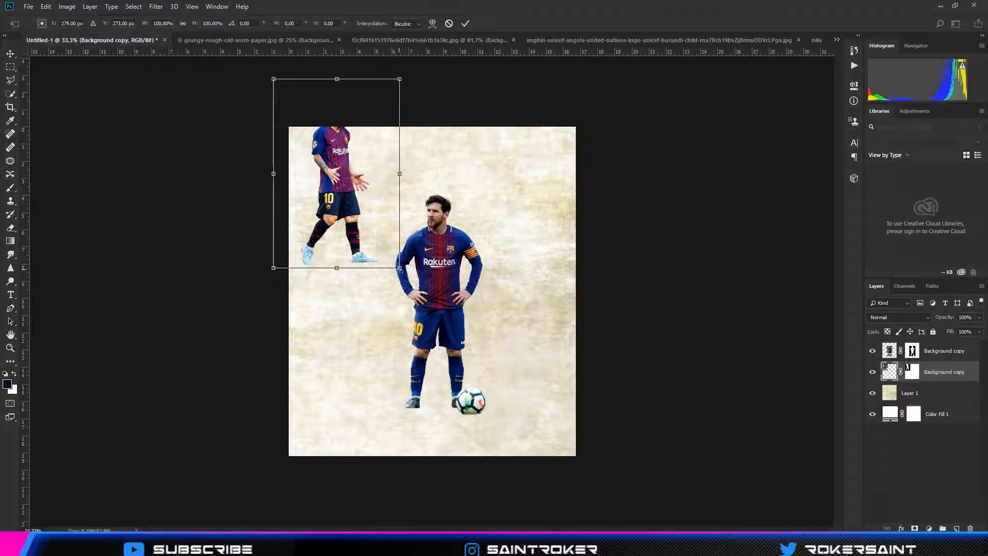
pyautogui.moveTo(400, 268); pyautogui.dragTo(627, 536)
pyautogui.moveTo(377, 72); pyautogui.dragTo(416, 286)
pyautogui.moveTo(666, 139); pyautogui.dragTo(821, 36)
pyautogui.moveTo(338, 365); pyautogui.dragTo(398, 348)
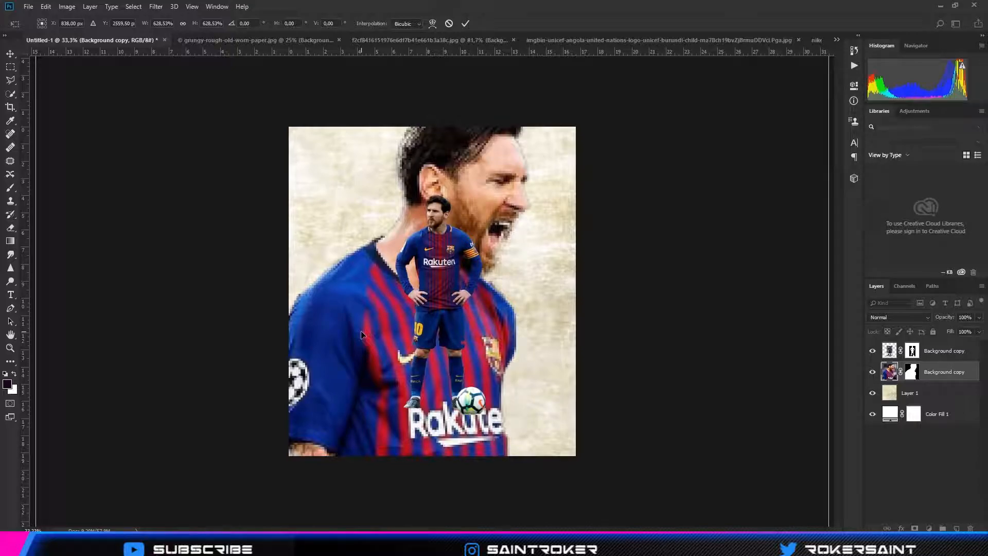
pyautogui.press('Return')
# Return to the shouting player's photo and undo the Select and Mask output to restore the selection
pyautogui.click(416, 39)
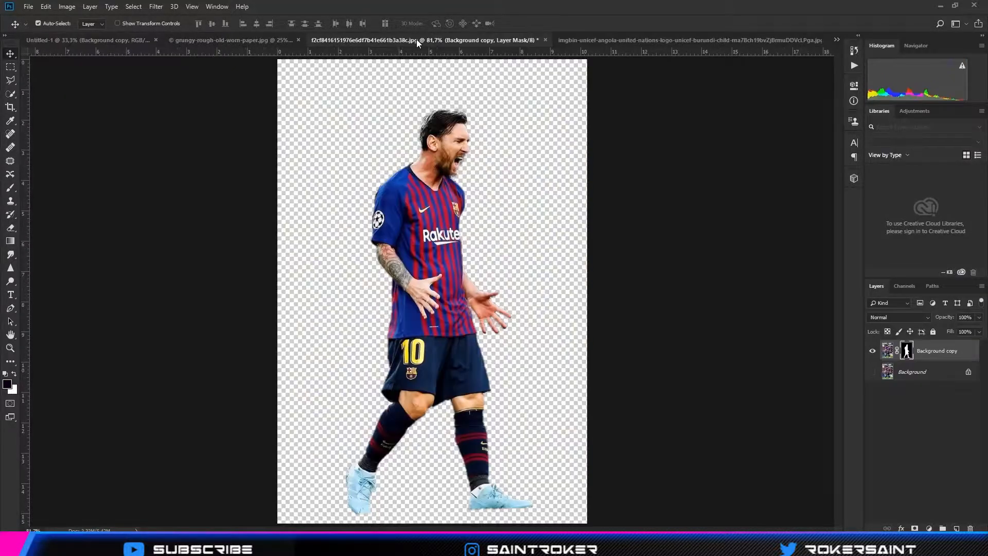
pyautogui.click(222, 40)
pyautogui.click(539, 39)
pyautogui.click(329, 40)
pyautogui.click(45, 6)
pyautogui.click(54, 38)
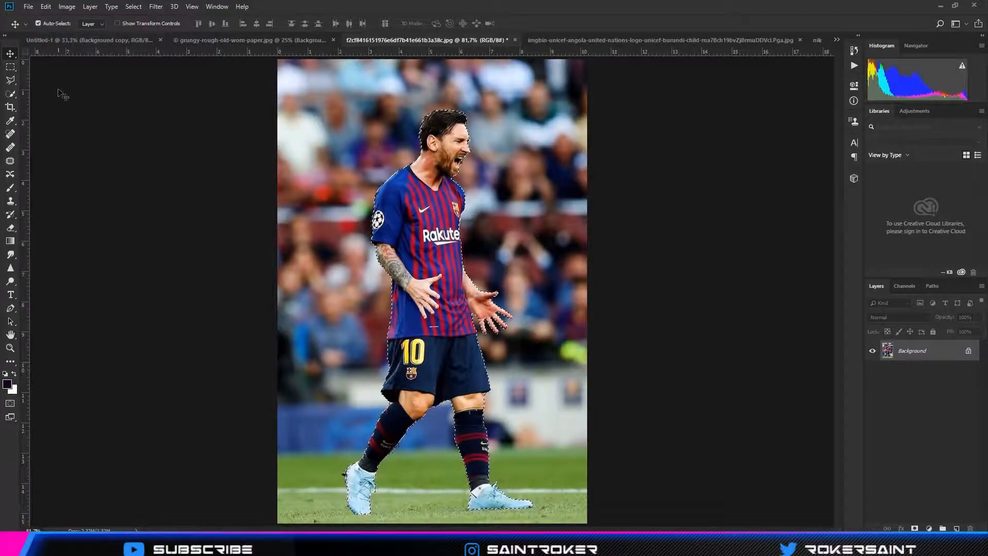
# Correct the selection around the shouting player's mouth and chin, subtracting the surplus background with Quick Selection
pyautogui.press('z')
pyautogui.click(444, 169)
pyautogui.click(10, 95)
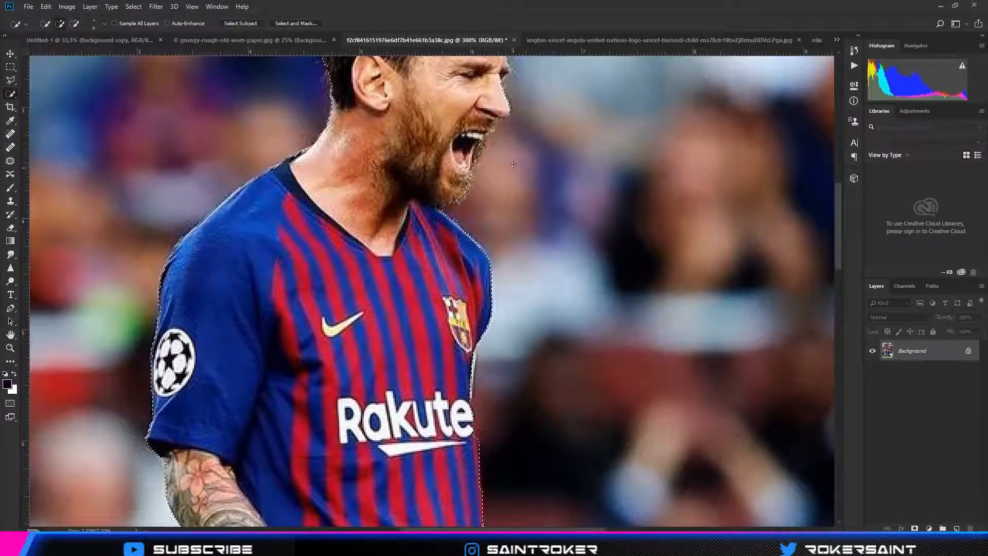
pyautogui.click(468, 180)
pyautogui.click(74, 23)
pyautogui.click(517, 182)
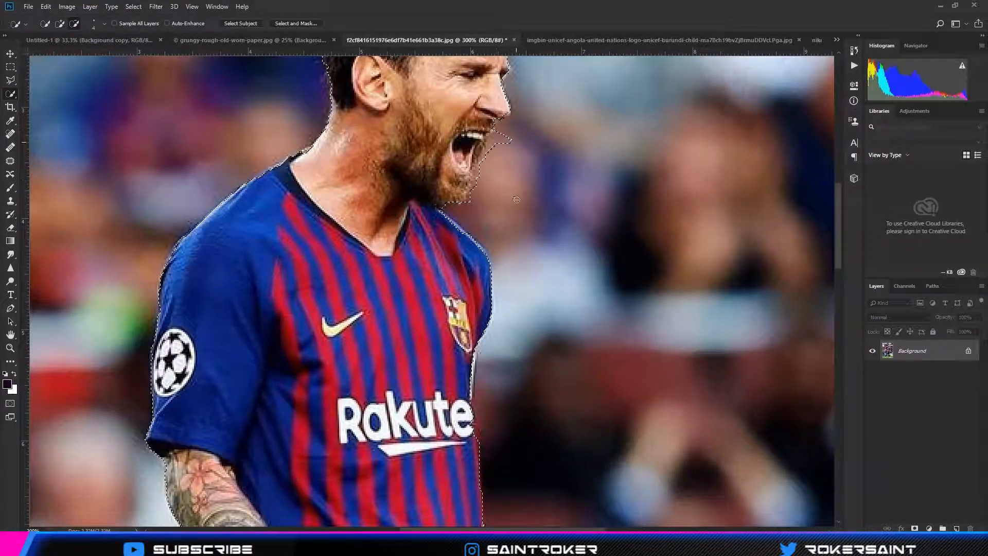
# Refine the shouting player's corrected selection along the face and hair and output it as a new layer with layer mask
pyautogui.click(294, 23)
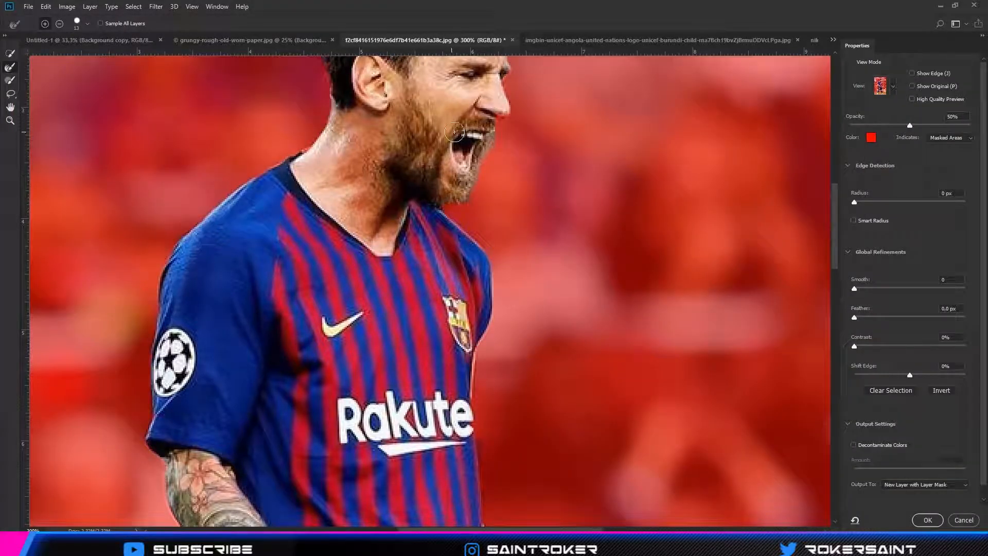
pyautogui.scroll(3, 501, 150)
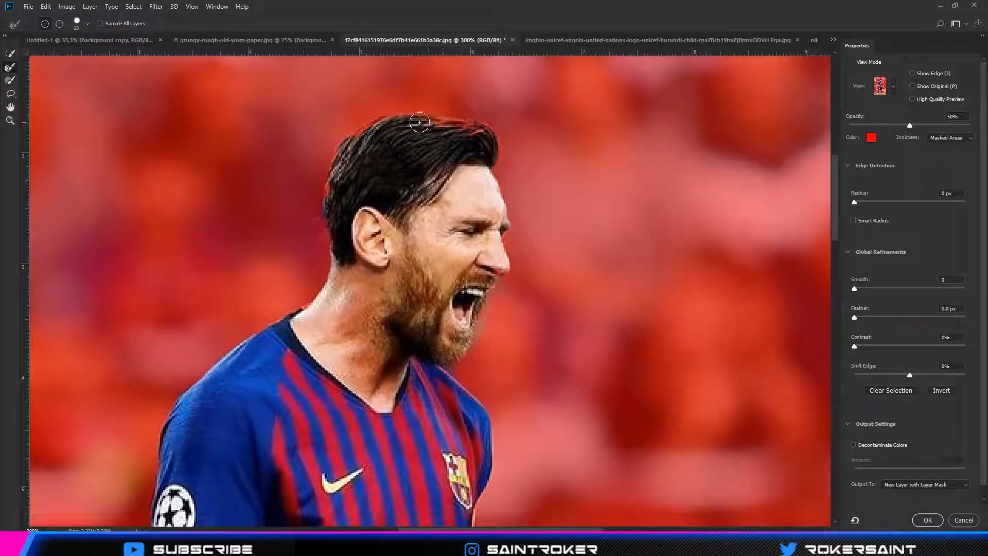
pyautogui.scroll(-10, 501, 160)
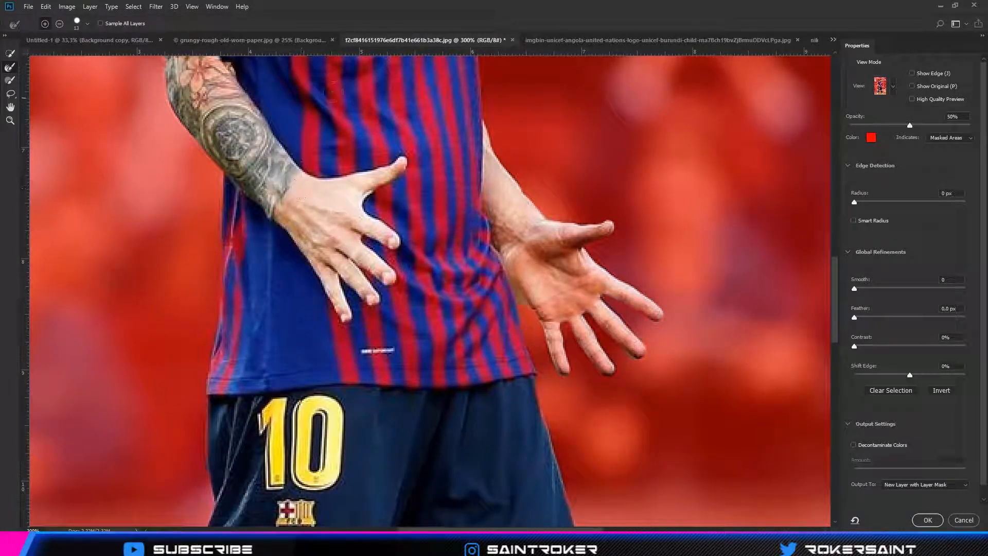
pyautogui.press('Return')
# Bring the corrected shouting player's cut-out into the poster and delete the earlier enlarged copy
pyautogui.press('v')
pyautogui.moveTo(362, 202); pyautogui.dragTo(353, 269)
pyautogui.click(483, 198)
pyautogui.press('Delete')
# Enlarge the shouting player's cut-out so the head and chest fill the canvas behind the standing player
pyautogui.hotkey('ctrl', 't')
pyautogui.moveTo(415, 180); pyautogui.dragTo(670, 5)
pyautogui.moveTo(398, 121); pyautogui.dragTo(335, 419)
pyautogui.moveTo(609, 92); pyautogui.dragTo(933, 1)
pyautogui.moveTo(324, 360); pyautogui.dragTo(447, 435)
pyautogui.press('Return')
# Activate the enlarged player's layer mask and switch to the Brush tool
pyautogui.press('e')
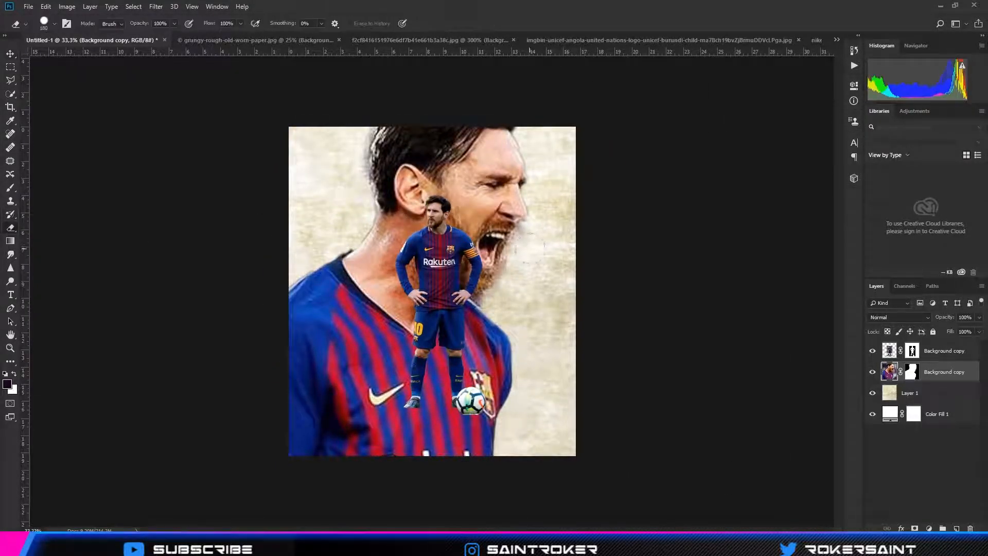
pyautogui.click(912, 372)
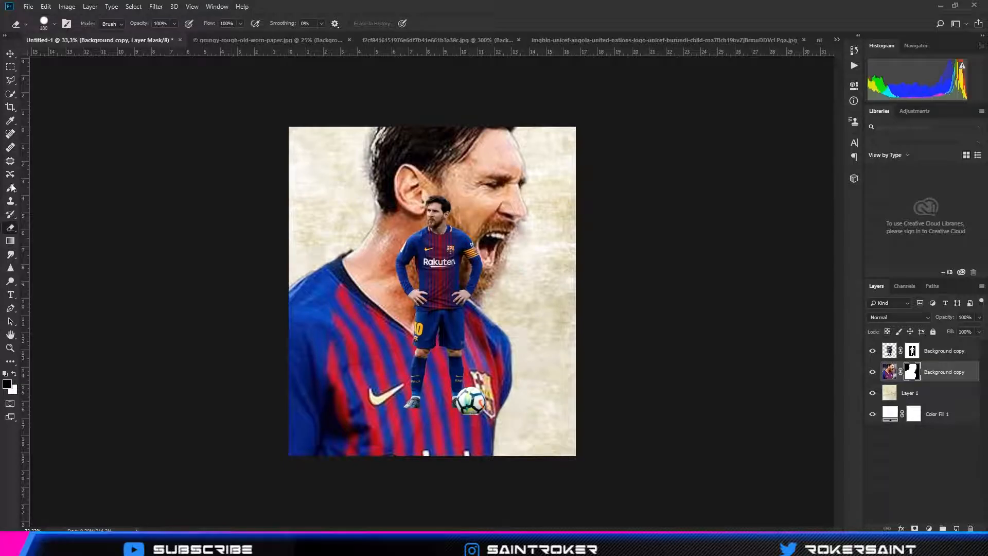
pyautogui.click(10, 187)
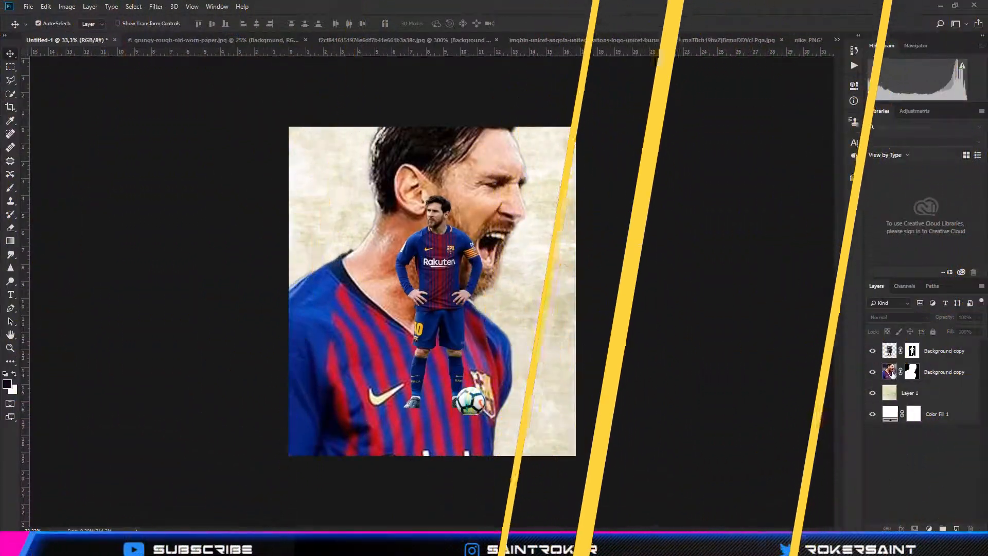
# Add a Black & White adjustment layer above the enlarged player and paper texture, and adjust its colour sliders
pyautogui.rightClick(890, 372)
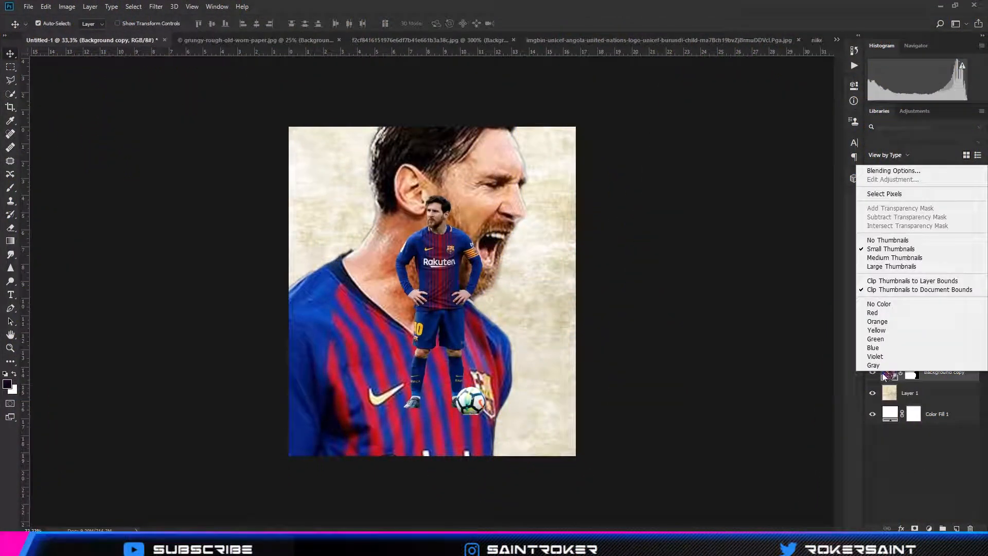
pyautogui.press('Escape')
pyautogui.click(929, 529)
pyautogui.click(940, 445)
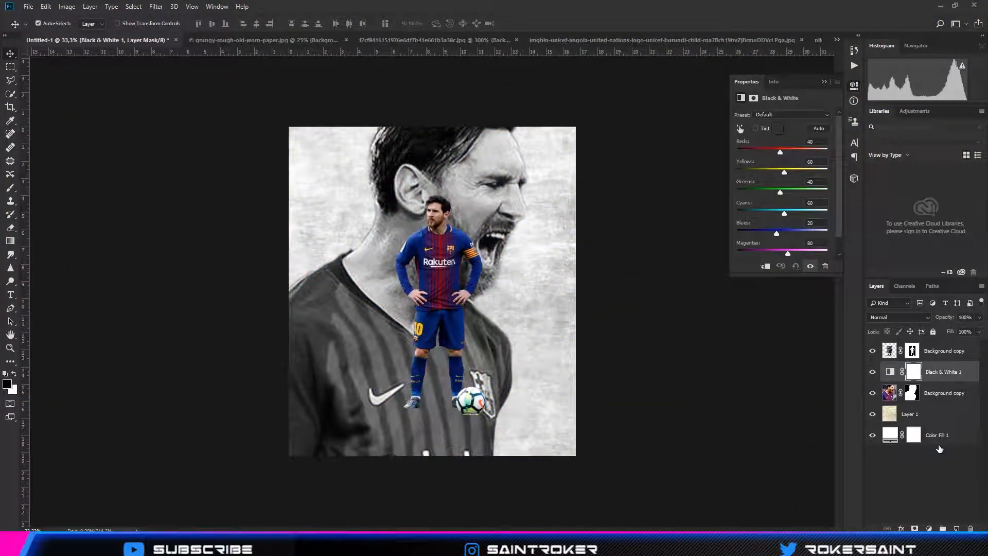
pyautogui.moveTo(776, 234); pyautogui.dragTo(780, 215)
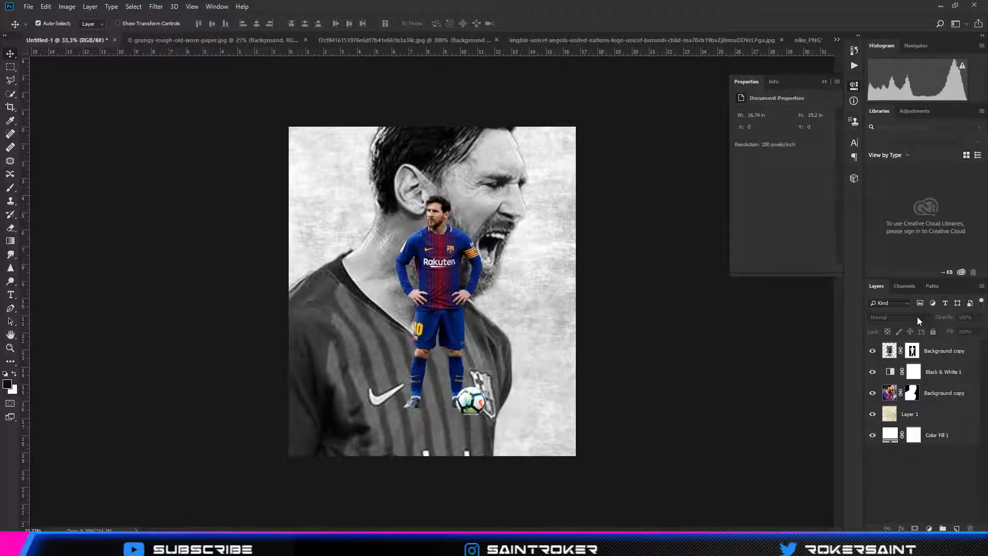
# Cycle the enlarged shouting player's layer through the blend modes and settle on Multiply
pyautogui.click(888, 392)
pyautogui.click(897, 316)
pyautogui.press('m')
pyautogui.press('Down')
pyautogui.press('Down')
pyautogui.press('Down')
pyautogui.press('Down')
pyautogui.press('Down')
pyautogui.press('Down')
pyautogui.press('Down')
pyautogui.press('Down')
pyautogui.press('Down')
pyautogui.press('Down')
pyautogui.press('Down')
pyautogui.press('Down')
pyautogui.press('Down')
pyautogui.press('Down')
pyautogui.press('Down')
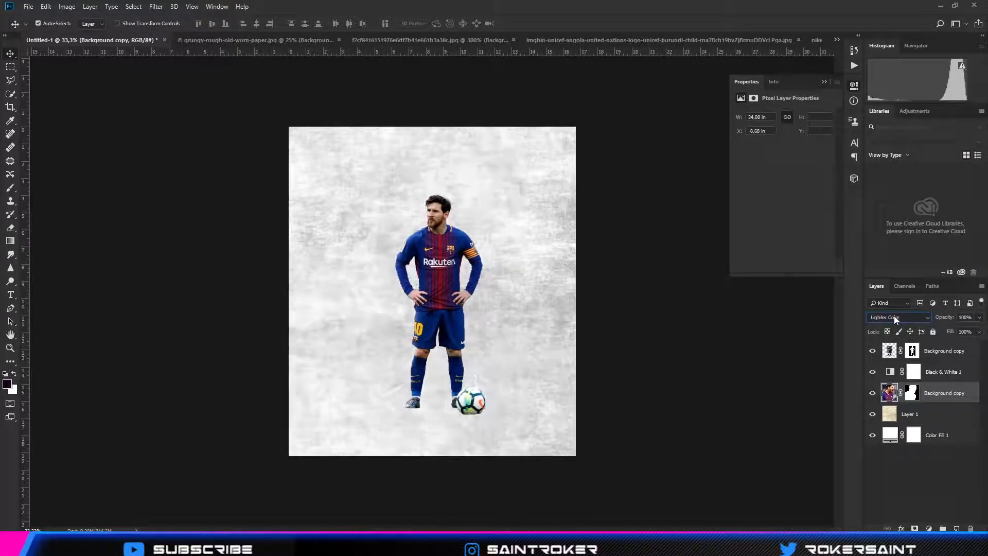
pyautogui.press('Up')
pyautogui.press('Up')
pyautogui.press('Up')
pyautogui.press('Up')
pyautogui.press('Up')
pyautogui.press('Up')
pyautogui.press('Up')
pyautogui.press('Up')
pyautogui.press('Up')
pyautogui.press('Up')
pyautogui.press('Up')
pyautogui.press('Up')
pyautogui.press('Up')
pyautogui.press('Up')
pyautogui.press('Up')
pyautogui.press('Up')
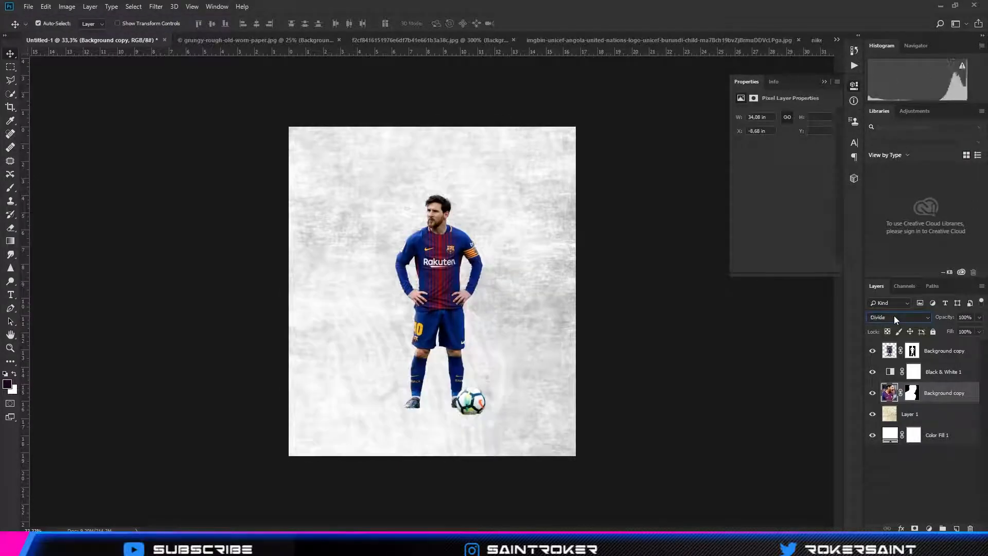
pyautogui.press('Down')
# Raise the paper texture's Fill, try other layer orders, and put the Black & White adjustment back above the enlarged player
pyautogui.doubleClick(939, 418)
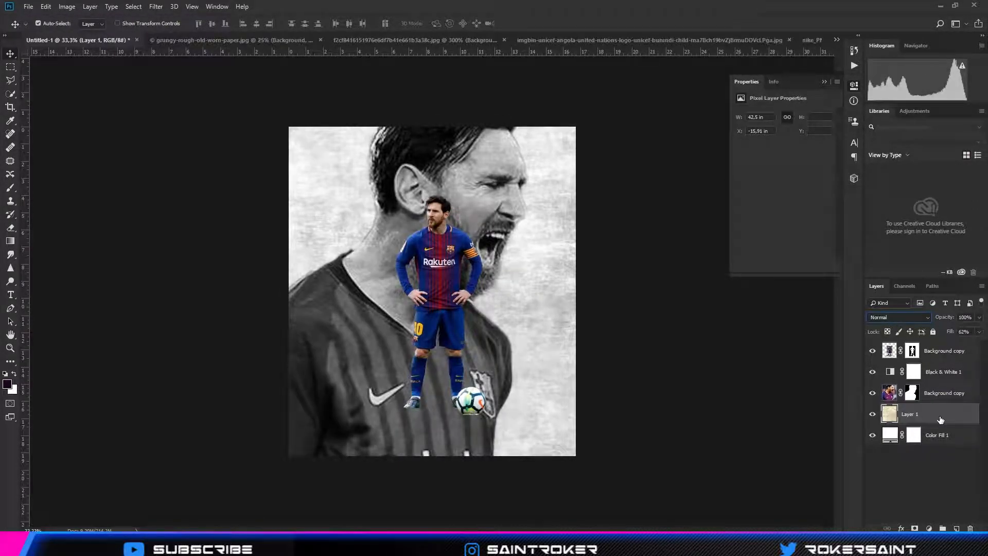
pyautogui.click(935, 143)
pyautogui.moveTo(946, 414); pyautogui.dragTo(946, 392)
pyautogui.click(979, 331)
pyautogui.moveTo(962, 343)
pyautogui.mouseDown()
pyautogui.moveTo(985, 344)
pyautogui.moveTo(957, 362)
pyautogui.mouseUp()
pyautogui.moveTo(962, 414); pyautogui.dragTo(958, 365)
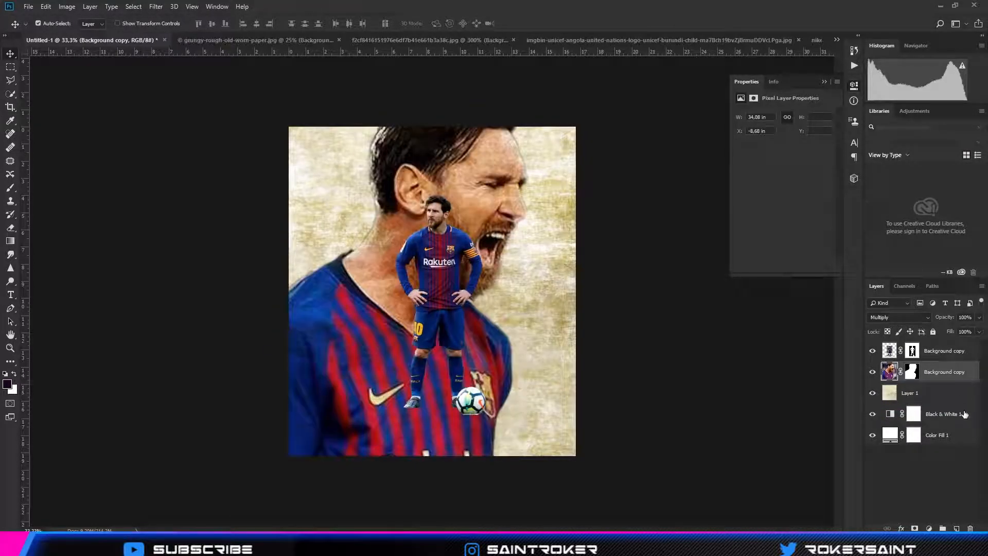
pyautogui.moveTo(965, 417); pyautogui.dragTo(949, 363)
pyautogui.click(890, 372)
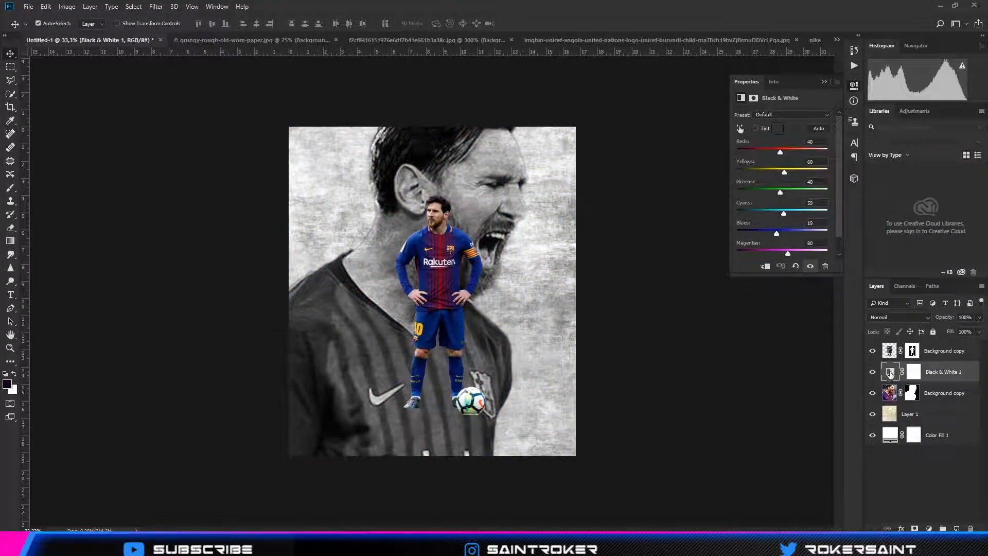
pyautogui.click(745, 415)
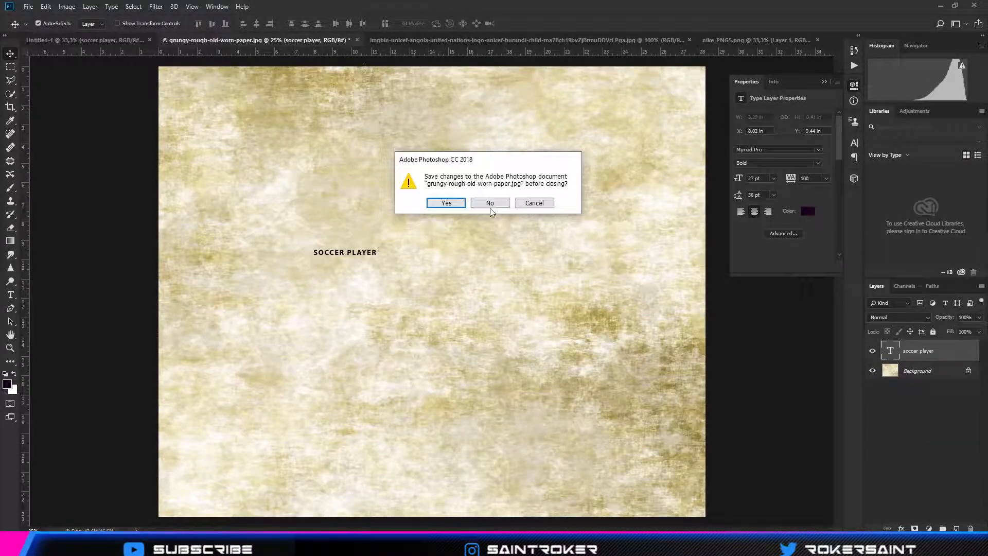
# Close the worn-paper document without saving and colorize the poster's paper texture light blue using Hue/Saturation with saturation 25
pyautogui.click(490, 202)
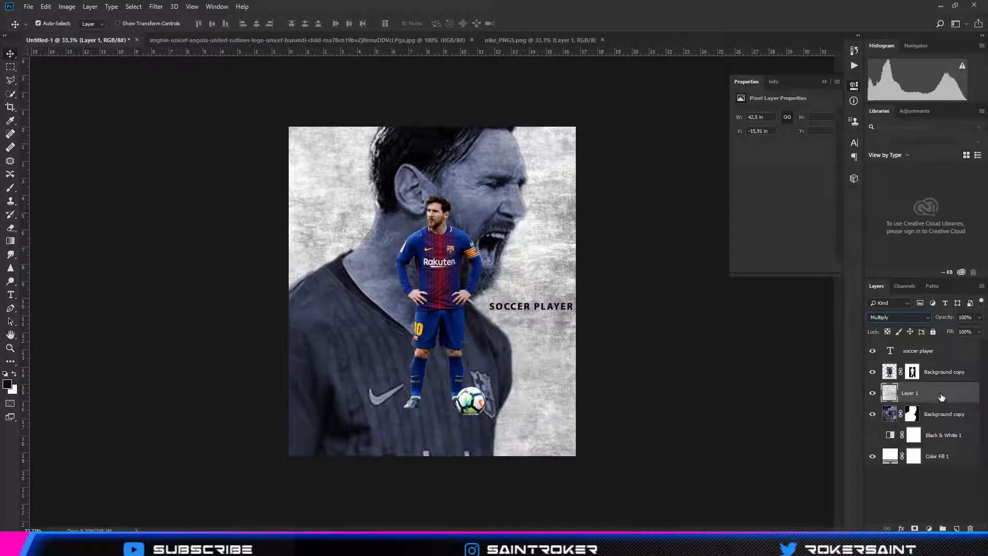
pyautogui.click(67, 6)
pyautogui.moveTo(88, 31)
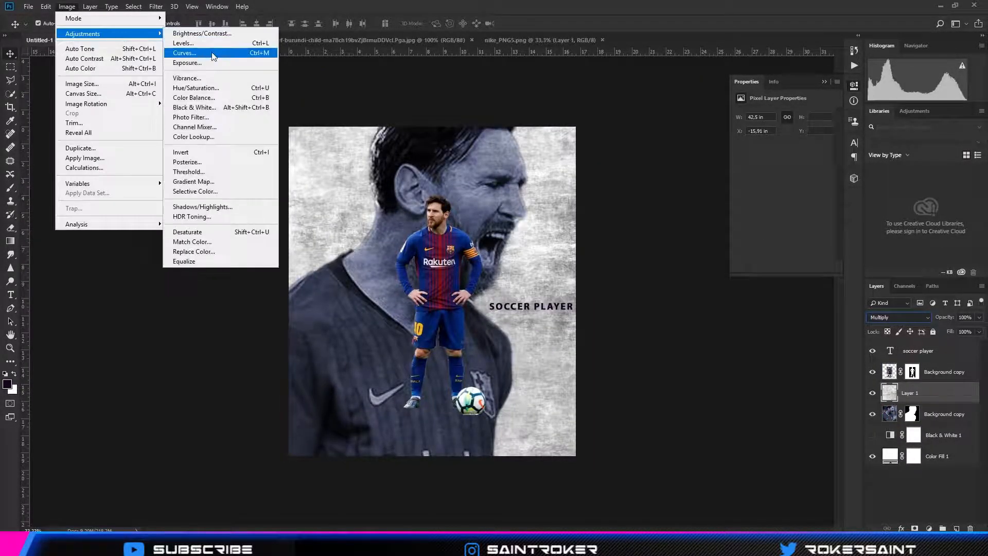
pyautogui.click(220, 88)
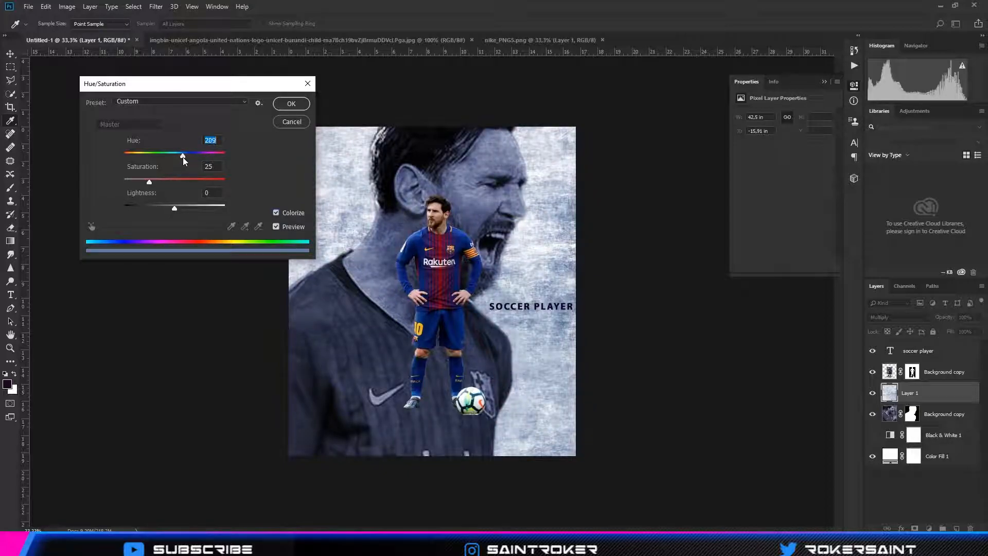
pyautogui.moveTo(185, 157); pyautogui.dragTo(181, 158)
pyautogui.press('Return')
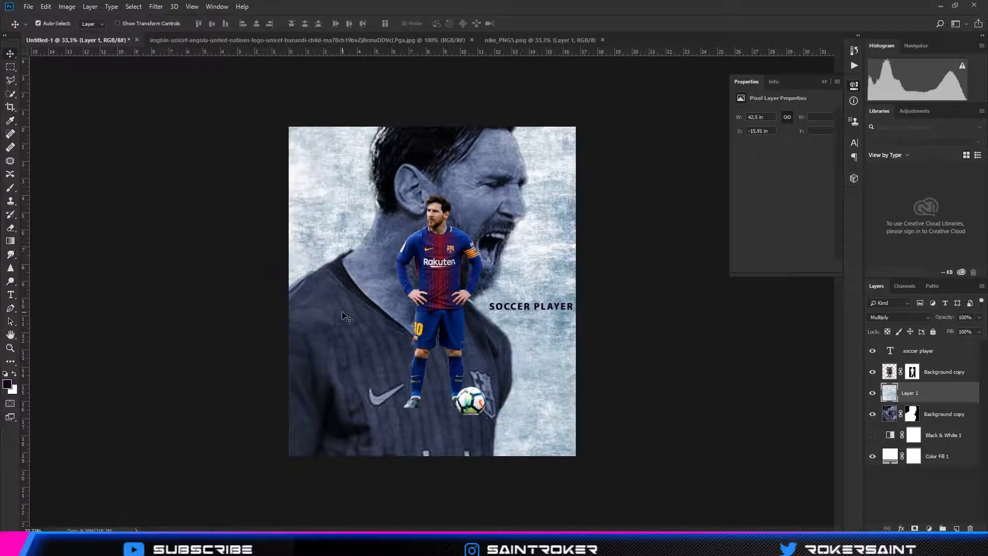
# Lighten the paper texture by raising Lightness in a second Hue/Saturation adjustment
pyautogui.click(67, 6)
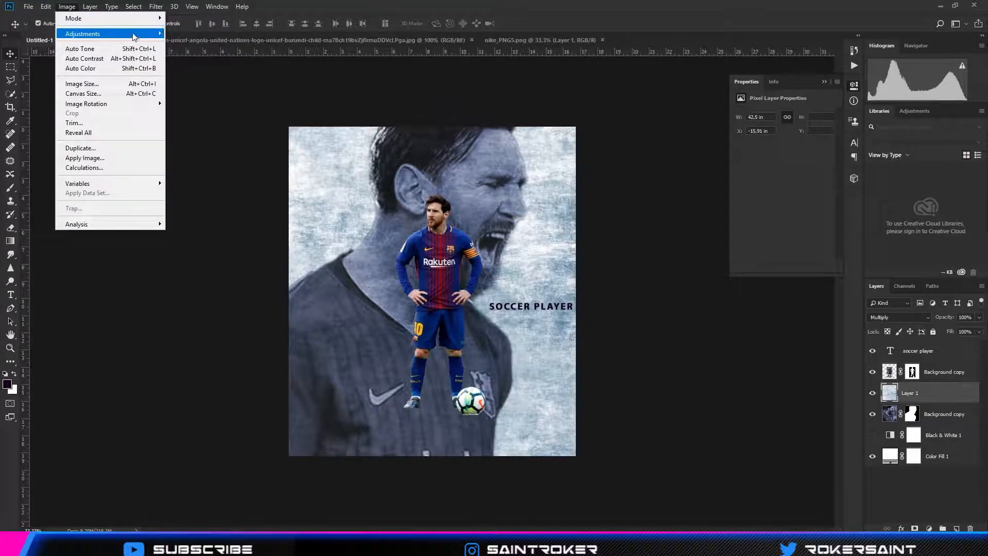
pyautogui.moveTo(131, 35)
pyautogui.click(221, 88)
pyautogui.moveTo(175, 208); pyautogui.dragTo(205, 208)
pyautogui.click(292, 103)
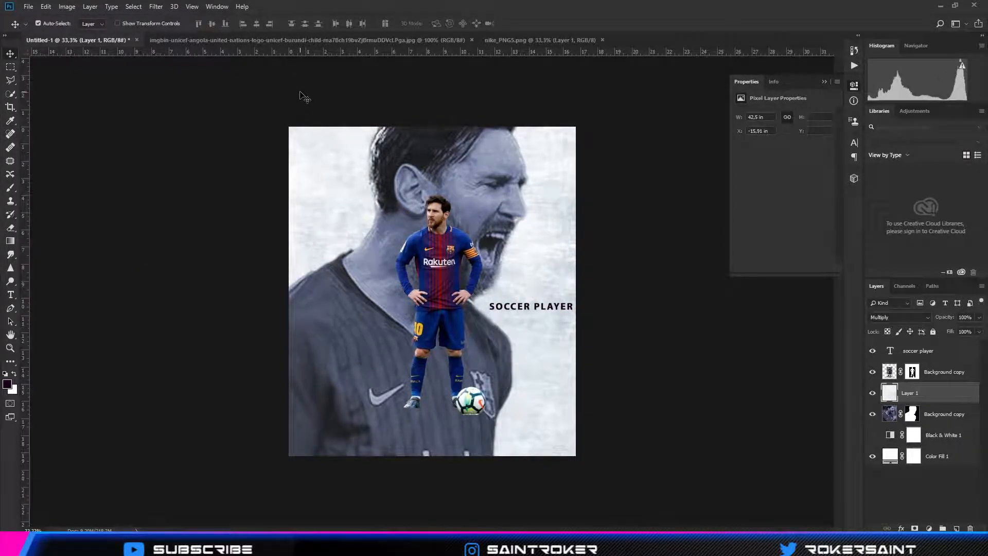
# Add the text "10" over the enlarged player's neck, above the paper texture
pyautogui.click(11, 294)
pyautogui.click(334, 234)
pyautogui.write('10')
pyautogui.click(10, 54)
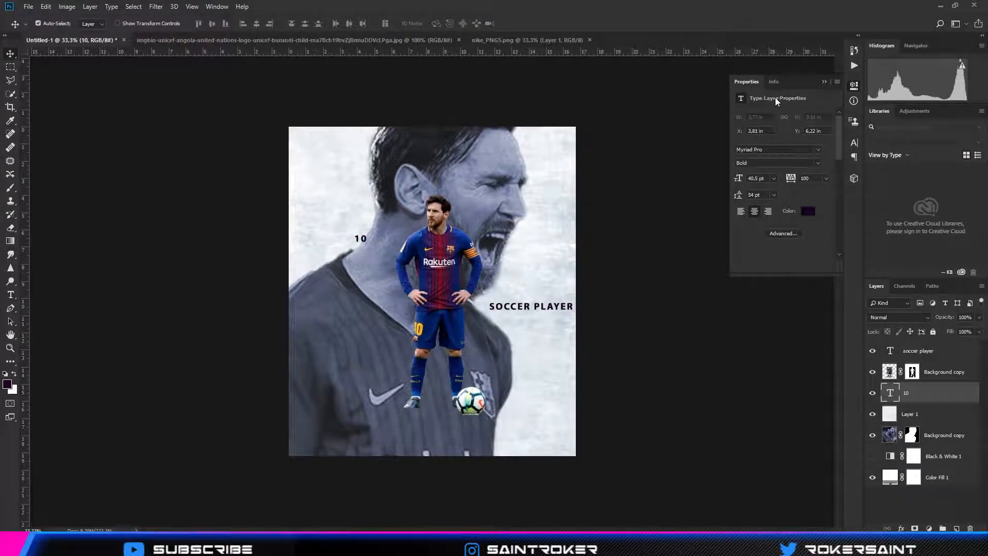
# Set the "10" text to the Tw Cen MT Condensed Extra Bold font with a tracking of 5
pyautogui.click(852, 145)
pyautogui.click(793, 157)
pyautogui.scroll(-5, 775, 218)
pyautogui.scroll(-1, 781, 335)
pyautogui.scroll(-15, 781, 345)
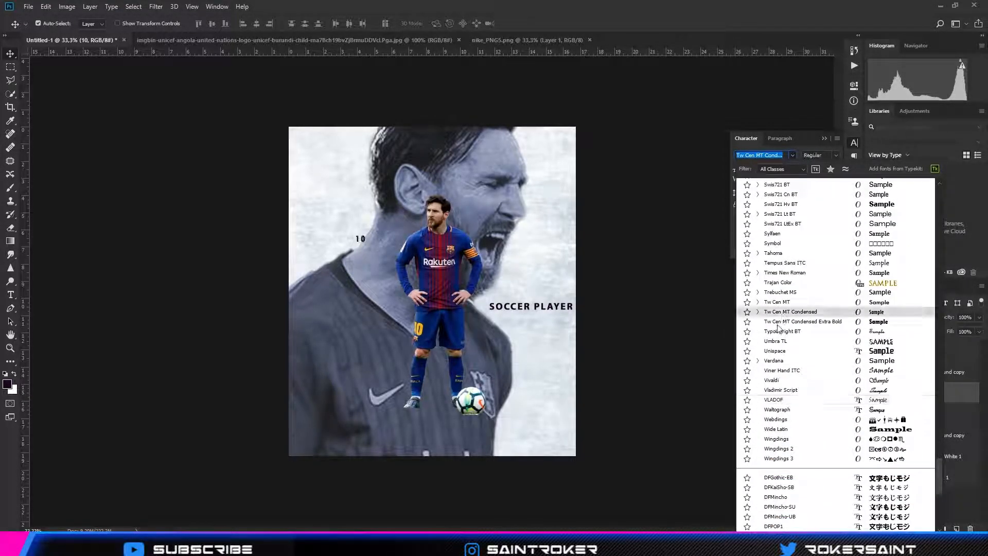
pyautogui.click(779, 322)
pyautogui.click(835, 180)
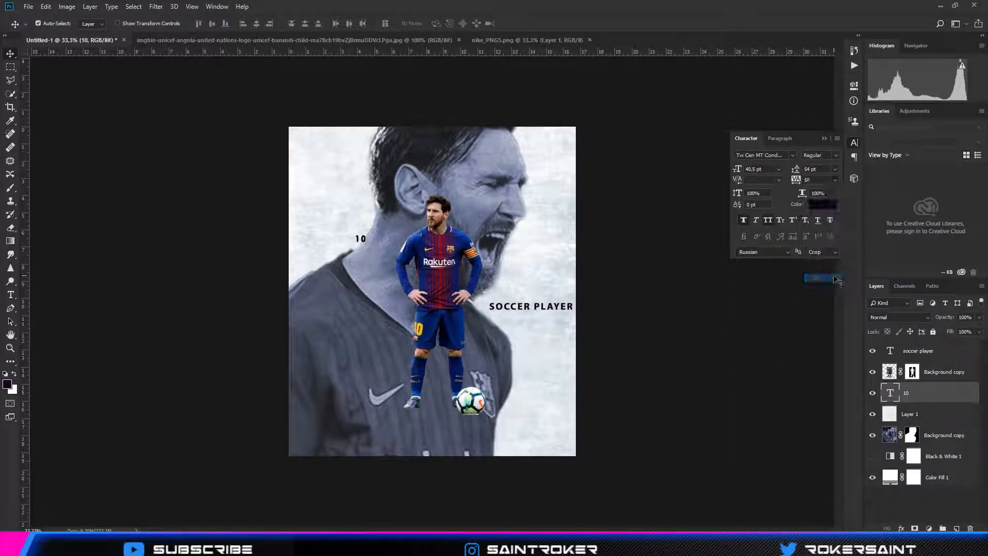
pyautogui.click(820, 259)
pyautogui.click(836, 180)
pyautogui.click(824, 252)
# Enlarge the "10" to about 1090 pt behind the standing player and tighten its tracking to -50
pyautogui.hotkey('ctrl', 't')
pyautogui.moveTo(366, 243); pyautogui.dragTo(453, 335)
pyautogui.moveTo(390, 273); pyautogui.dragTo(456, 317)
pyautogui.moveTo(526, 190); pyautogui.dragTo(564, 153)
pyautogui.moveTo(556, 294); pyautogui.dragTo(518, 274)
pyautogui.press('Return')
pyautogui.click(834, 179)
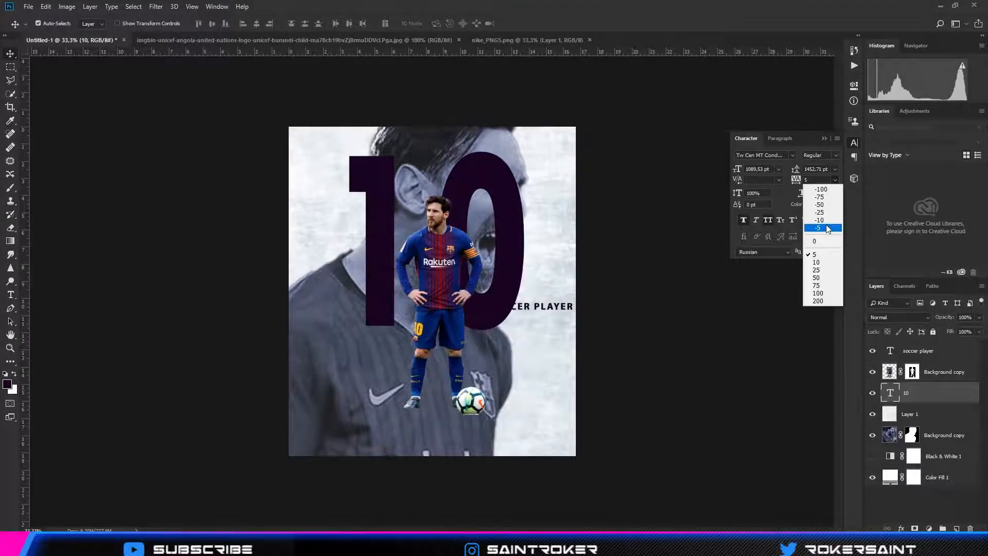
pyautogui.click(818, 201)
# Scale down the standing player and move him lower in front of the "10"
pyautogui.click(439, 288)
pyautogui.hotkey('ctrl', 't')
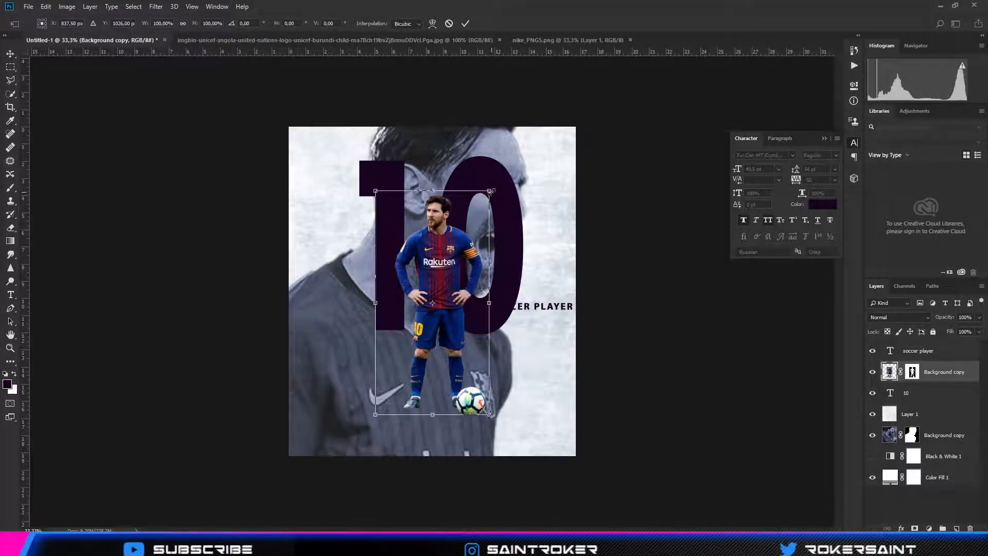
pyautogui.moveTo(496, 190); pyautogui.dragTo(485, 211)
pyautogui.moveTo(453, 263); pyautogui.dragTo(454, 291)
pyautogui.press('Return')
# Stretch the "10" taller to a font size of about 1395 pt and move the standing player slightly down
pyautogui.click(457, 147)
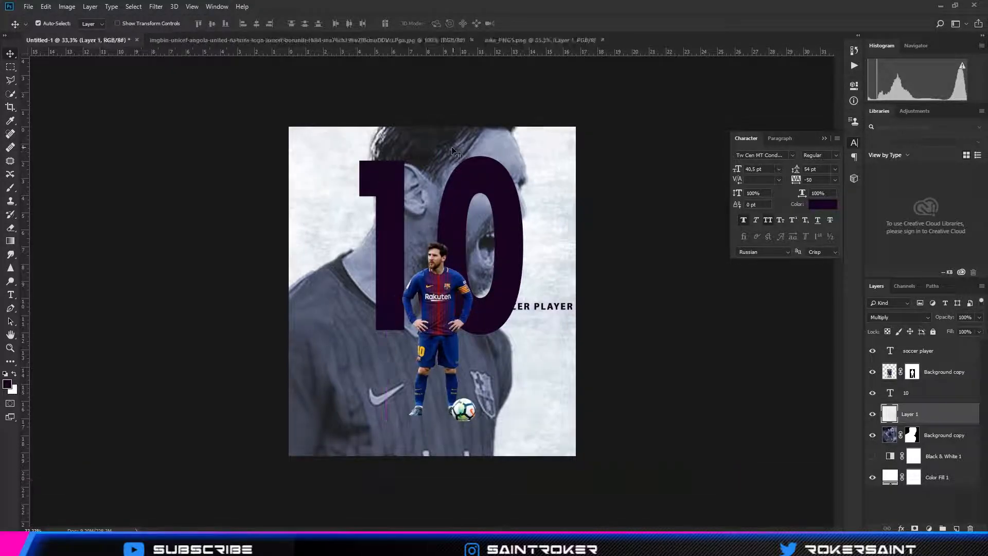
pyautogui.moveTo(458, 238); pyautogui.dragTo(454, 242)
pyautogui.hotkey('ctrl', 't')
pyautogui.moveTo(430, 403); pyautogui.dragTo(430, 492)
pyautogui.moveTo(452, 231); pyautogui.dragTo(455, 195)
pyautogui.moveTo(432, 84); pyautogui.dragTo(433, 92)
pyautogui.press('Return')
pyautogui.moveTo(440, 302); pyautogui.dragTo(440, 320)
# Hide the paper texture temporarily, shift the enlarged player to the right behind the "10", and show the texture again
pyautogui.click(901, 432)
pyautogui.click(905, 415)
pyautogui.hotkey('ctrl', ',')
pyautogui.moveTo(501, 151)
pyautogui.mouseDown()
pyautogui.moveTo(530, 152)
pyautogui.moveTo(499, 150)
pyautogui.mouseUp()
pyautogui.moveTo(312, 331); pyautogui.dragTo(349, 334)
pyautogui.hotkey('ctrl', ',')
# Give the "10" a white Normal-mode drop shadow with 83% opacity, 15 px distance, 23% spread and 128 px size
pyautogui.click(506, 281)
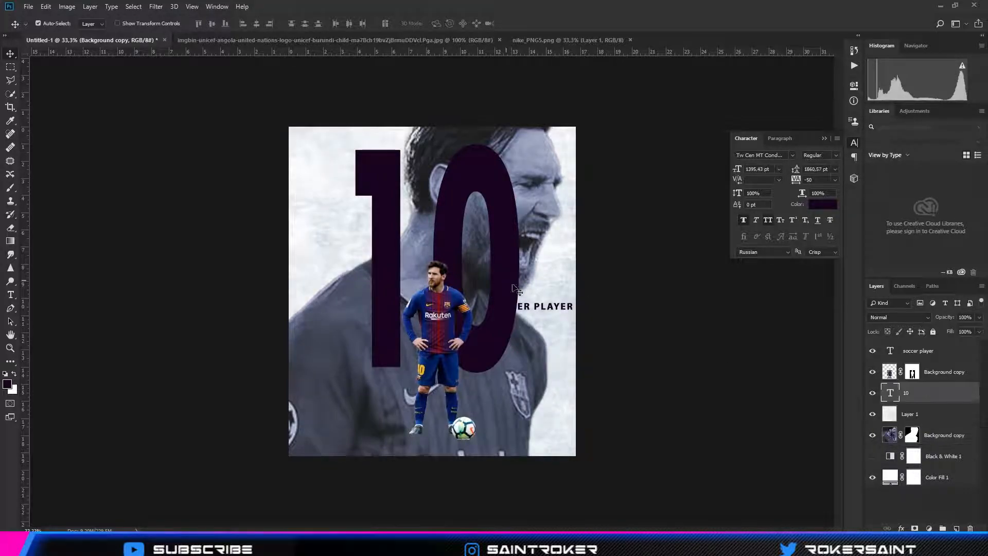
pyautogui.click(612, 325)
pyautogui.click(830, 154)
pyautogui.moveTo(607, 98); pyautogui.dragTo(552, 62)
pyautogui.click(805, 69)
pyautogui.moveTo(785, 212); pyautogui.dragTo(791, 212)
pyautogui.moveTo(763, 222); pyautogui.dragTo(789, 223)
pyautogui.moveTo(776, 168); pyautogui.dragTo(802, 168)
pyautogui.moveTo(790, 212); pyautogui.dragTo(777, 215)
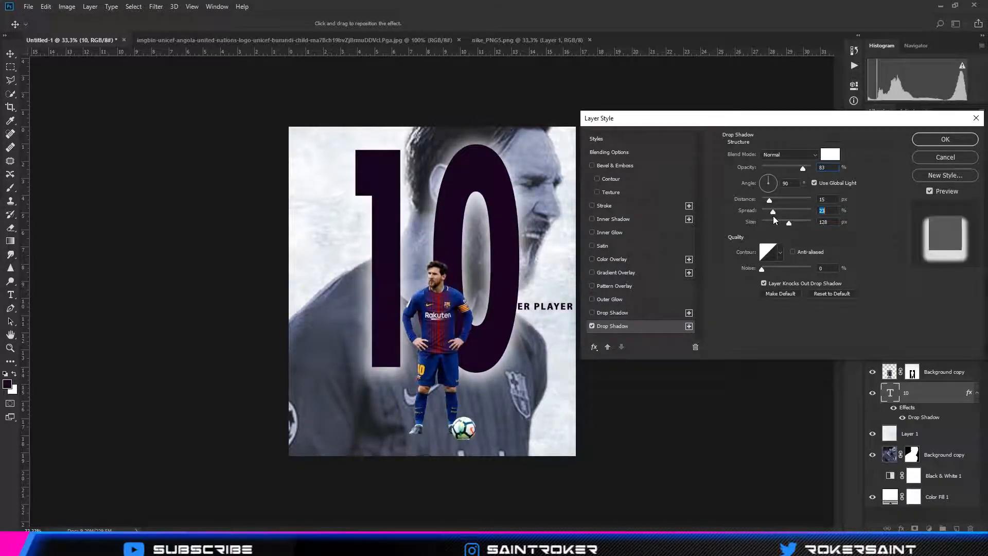
pyautogui.click(945, 139)
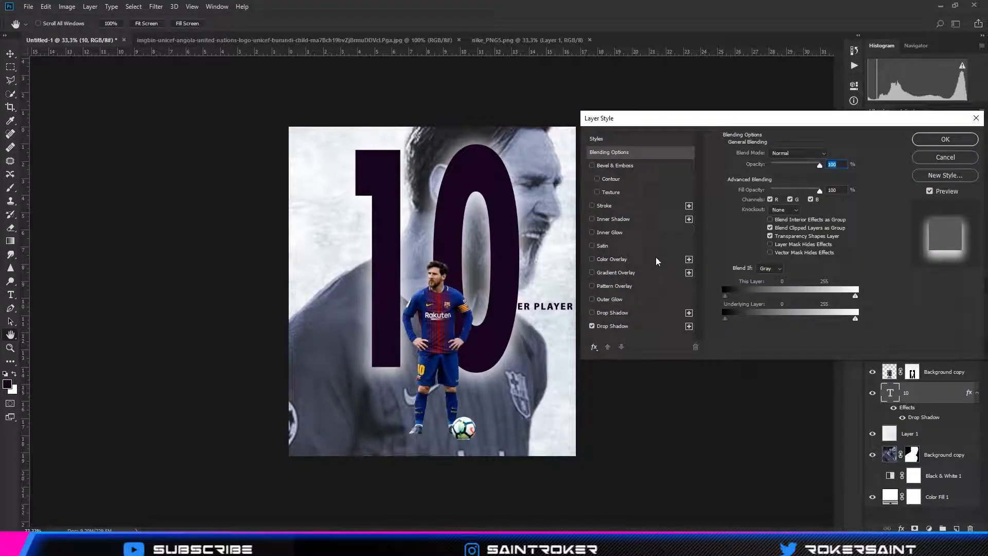
# Change the colour of the drop shadow on the "10" to a light blue
pyautogui.click(612, 326)
pyautogui.click(830, 154)
pyautogui.click(805, 69)
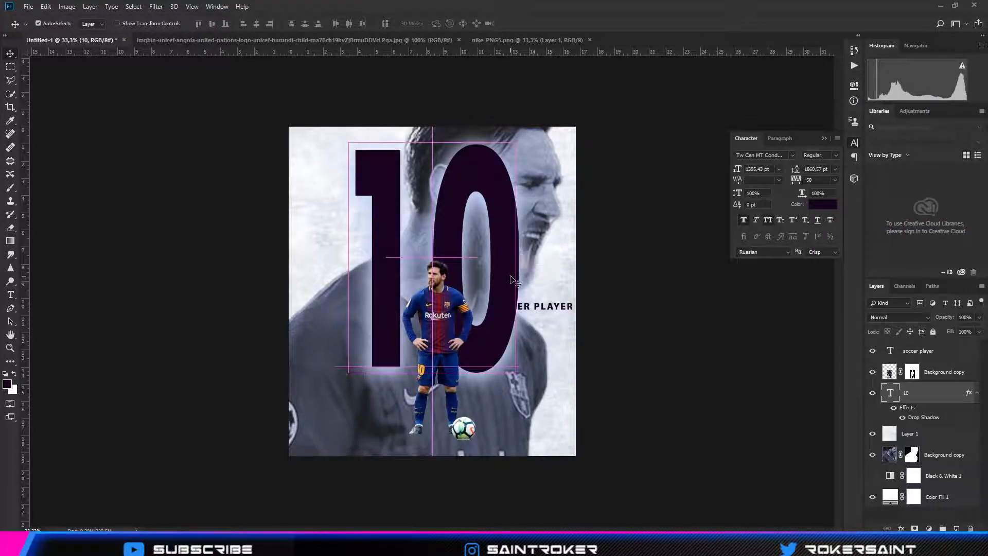
# Move the enlarged player slightly down behind the "10" and turn the paper texture back on
pyautogui.click(437, 335)
pyautogui.moveTo(344, 360); pyautogui.dragTo(339, 368)
pyautogui.moveTo(343, 397); pyautogui.dragTo(349, 420)
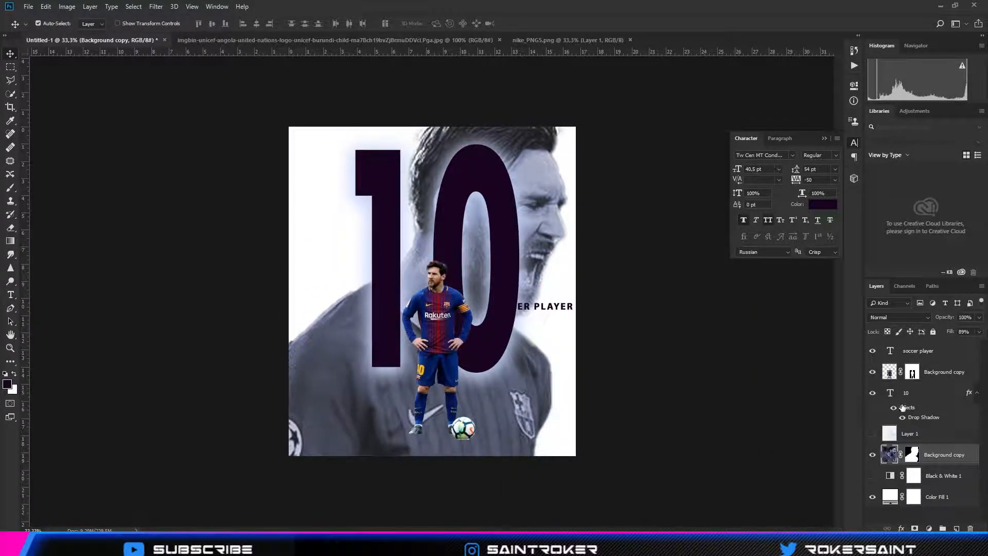
pyautogui.click(872, 434)
# Create a new layer above the enlarged player, enlarge the soft round brush, and sample a light blue from the canvas
pyautogui.click(956, 528)
pyautogui.click(9, 188)
pyautogui.click(54, 24)
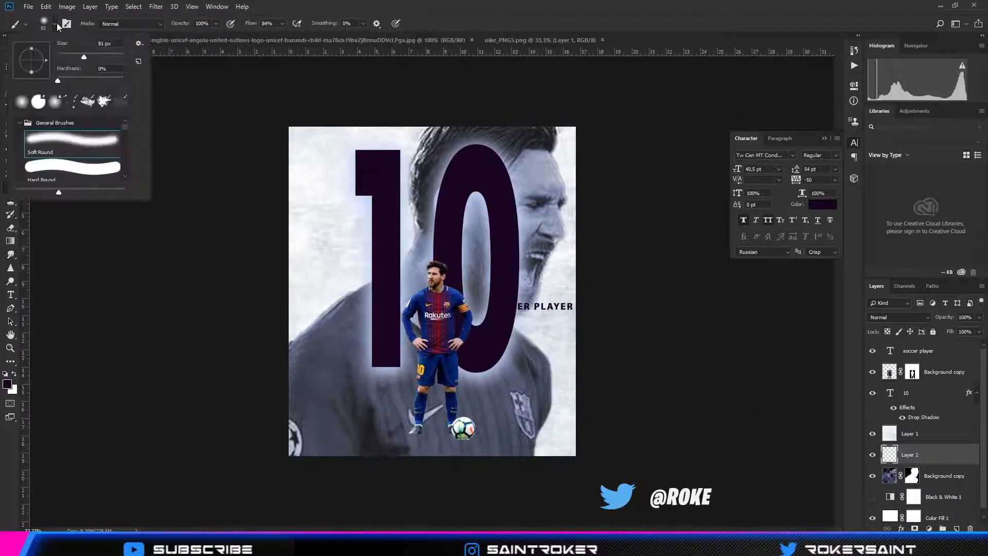
pyautogui.moveTo(84, 56); pyautogui.dragTo(111, 57)
pyautogui.click(2, 221)
pyautogui.click(10, 121)
pyautogui.click(366, 216)
pyautogui.click(9, 188)
# Paint light blue haze over the enlarged player's chest and shoulders with a soft brush of 511 px
pyautogui.moveTo(591, 355); pyautogui.dragTo(577, 438)
pyautogui.click(54, 24)
pyautogui.moveTo(77, 53); pyautogui.dragTo(86, 53)
pyautogui.moveTo(596, 319)
pyautogui.mouseDown()
pyautogui.moveTo(282, 455)
pyautogui.moveTo(415, 513)
pyautogui.moveTo(113, 269)
pyautogui.mouseUp()
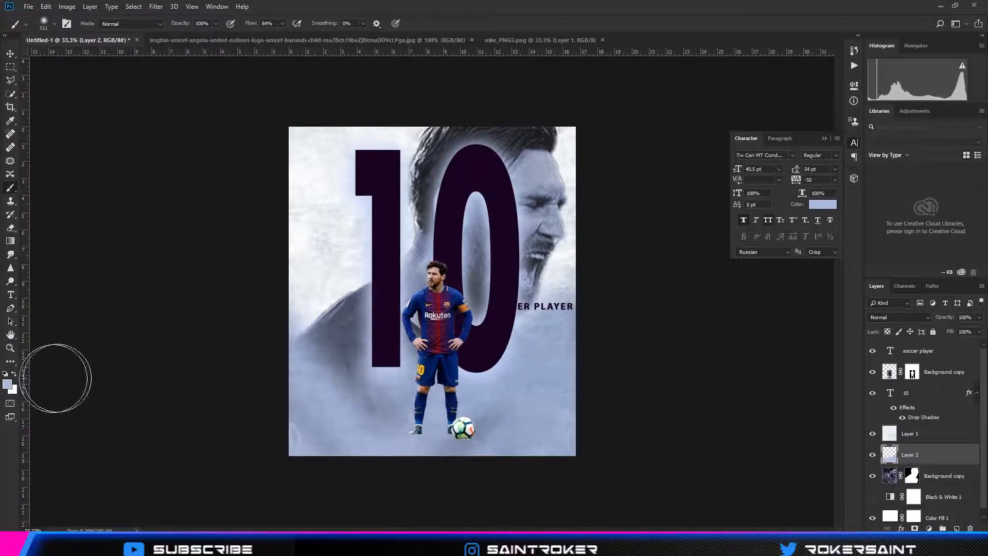
# Pick a paler lavender foreground colour and brush it over the enlarged player's head and body
pyautogui.click(7, 383)
pyautogui.click(585, 82)
pyautogui.click(805, 69)
pyautogui.moveTo(432, 99)
pyautogui.mouseDown()
pyautogui.moveTo(184, 398)
pyautogui.moveTo(791, 399)
pyautogui.mouseUp()
pyautogui.click(981, 286)
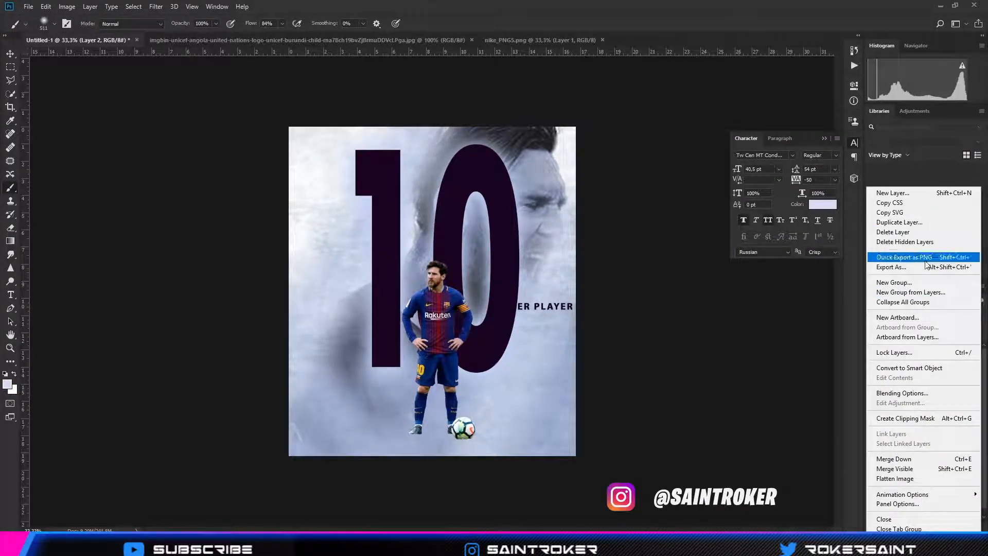
pyautogui.click(936, 317)
pyautogui.click(563, 159)
pyautogui.hotkey('ctrl', 'z')
# Clip the painted haze layer to the enlarged player and delete the hidden Black & White adjustment layer
pyautogui.click(981, 287)
pyautogui.click(932, 417)
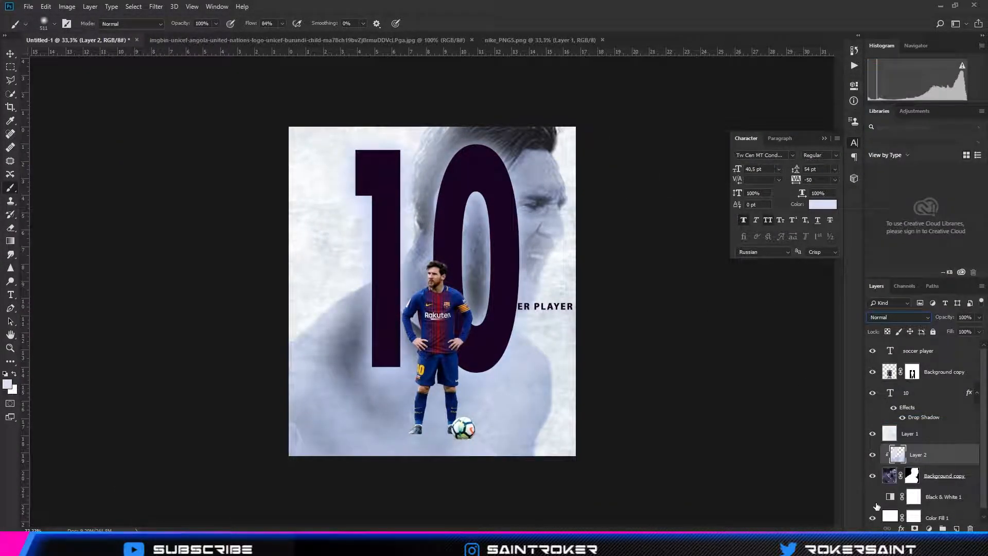
pyautogui.click(949, 500)
pyautogui.press('Delete')
# Try several blend modes on the clipped haze layer and set it to Multiply at 100% opacity
pyautogui.click(949, 456)
pyautogui.scroll(-1, 914, 318)
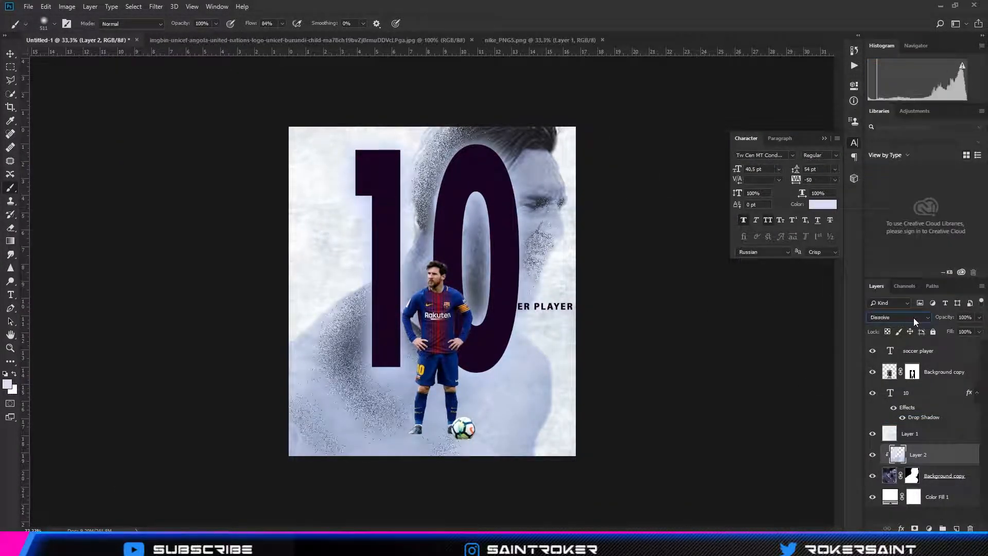
pyautogui.scroll(-13, 913, 317)
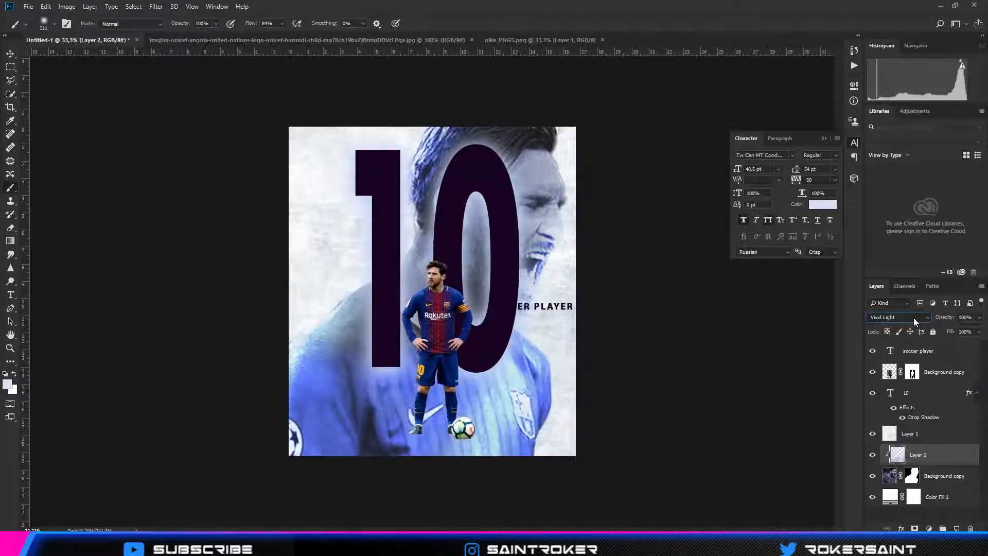
pyautogui.scroll(13, 913, 317)
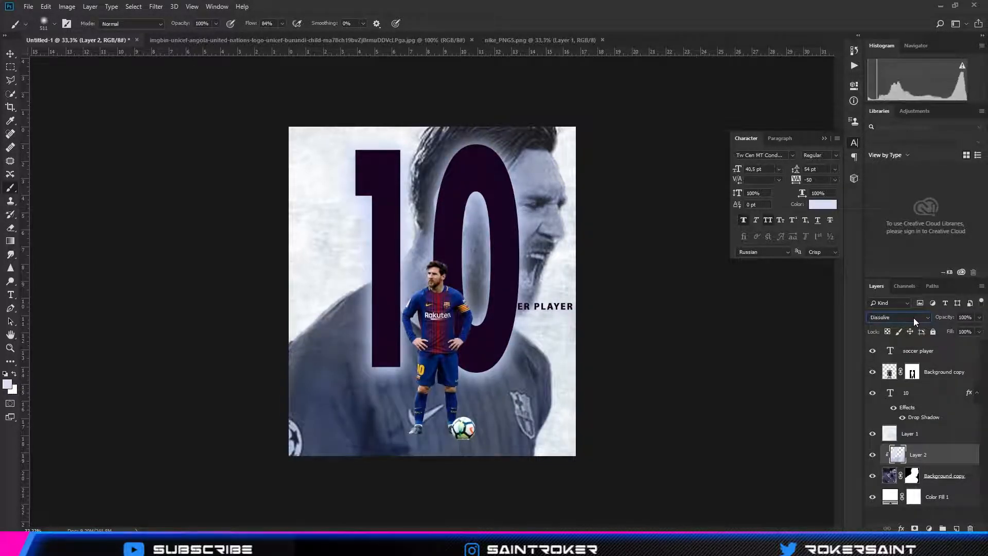
pyautogui.scroll(2, 913, 317)
pyautogui.click(979, 317)
pyautogui.moveTo(979, 329)
pyautogui.mouseDown()
pyautogui.moveTo(958, 329)
pyautogui.moveTo(979, 330)
pyautogui.mouseUp()
pyautogui.click(936, 458)
pyautogui.scroll(-20, 930, 454)
pyautogui.scroll(20, 925, 452)
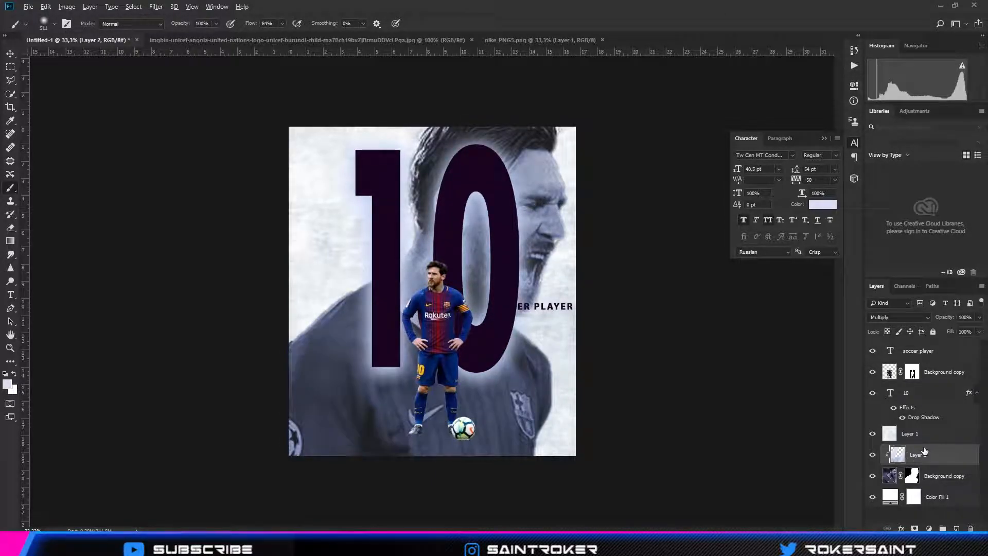
# Set the layer thumbnails to be clipped to each layer's bounds
pyautogui.rightClick(893, 458)
pyautogui.click(899, 374)
pyautogui.rightClick(894, 454)
pyautogui.click(914, 364)
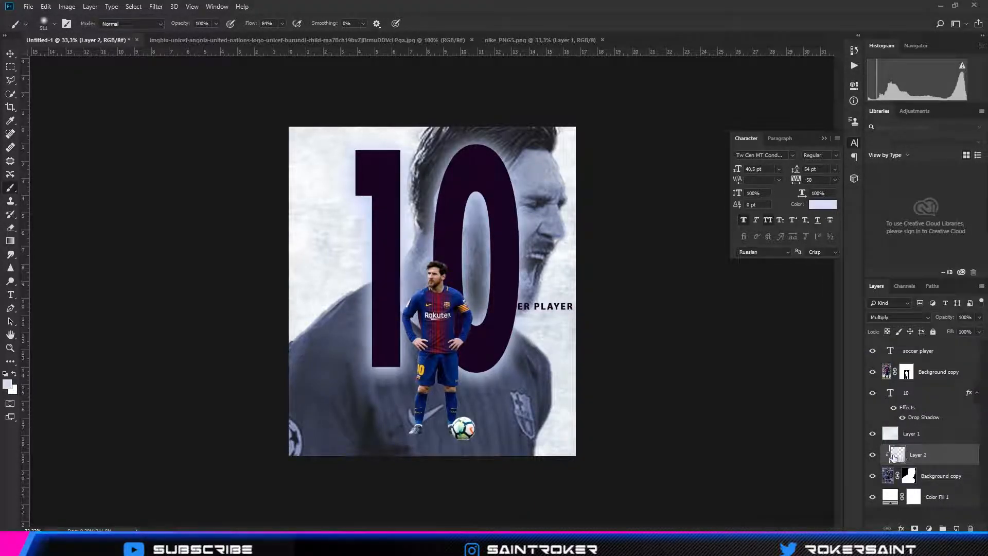
pyautogui.rightClick(897, 450)
pyautogui.click(903, 315)
pyautogui.rightClick(913, 418)
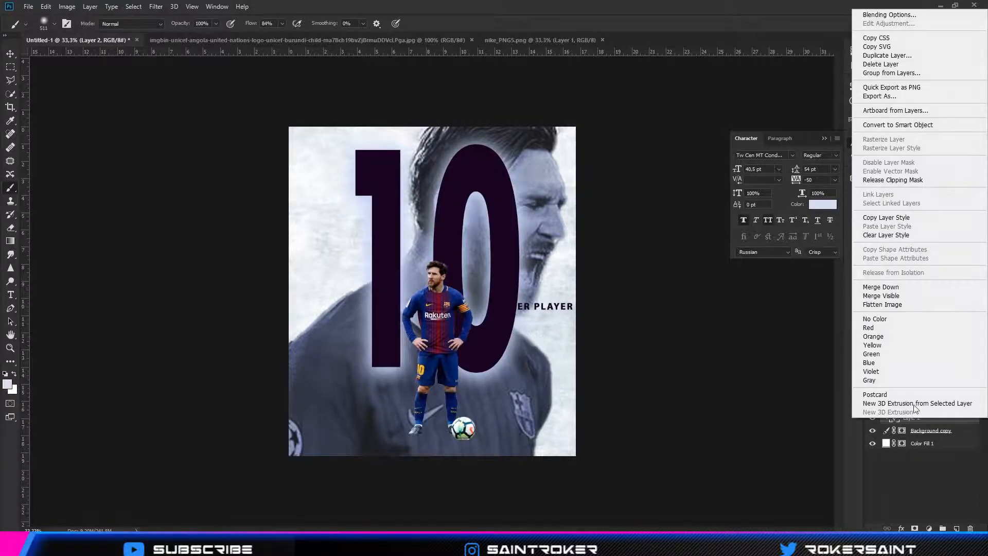
pyautogui.click(920, 483)
pyautogui.hotkey('ctrl', 'z')
pyautogui.hotkey('ctrl', 'z')
pyautogui.hotkey('ctrl', 'z')
pyautogui.hotkey('ctrl', 'z')
pyautogui.hotkey('ctrl', 'z')
pyautogui.hotkey('ctrl', 'z')
pyautogui.rightClick(897, 420)
pyautogui.click(896, 304)
pyautogui.rightClick(919, 505)
pyautogui.click(916, 381)
pyautogui.rightClick(900, 451)
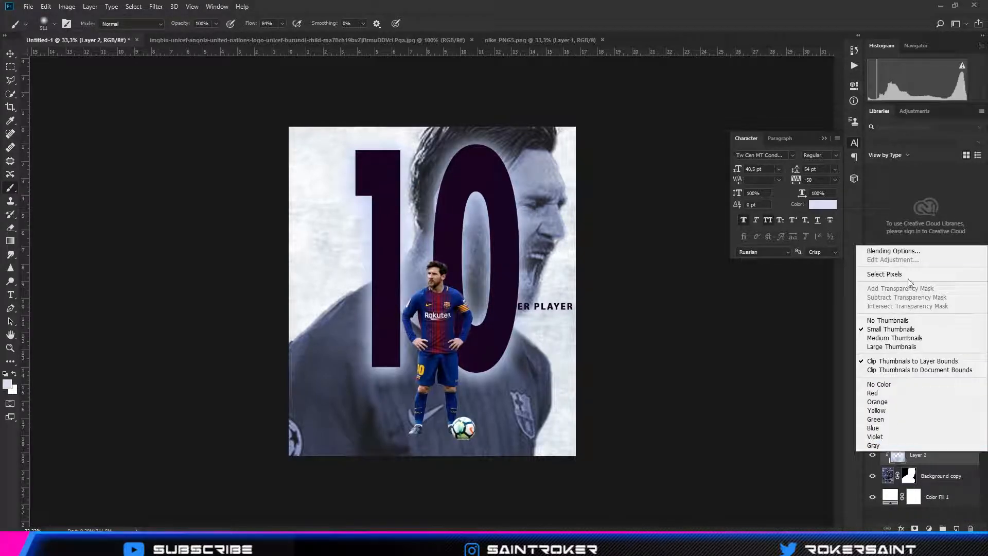
pyautogui.click(910, 339)
# Release the painted haze layer from its clipping mask and compare the poster with the layer hidden and shown
pyautogui.rightClick(932, 455)
pyautogui.click(921, 368)
pyautogui.click(873, 457)
pyautogui.click(873, 456)
# Set the painted haze layer's blend mode to Normal and its fill to 50%
pyautogui.click(926, 318)
pyautogui.click(904, 314)
pyautogui.click(904, 314)
pyautogui.click(891, 67)
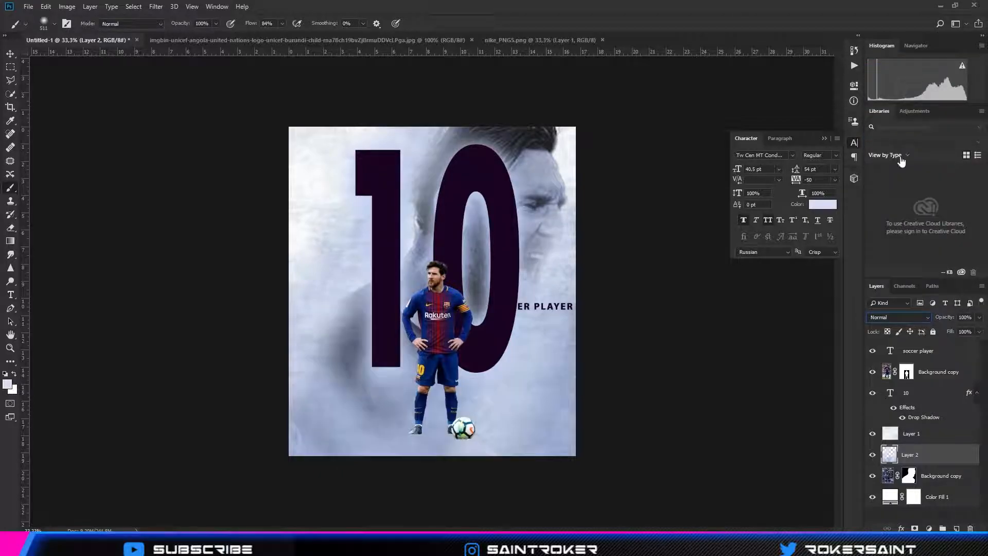
pyautogui.click(979, 331)
pyautogui.moveTo(978, 337); pyautogui.dragTo(949, 348)
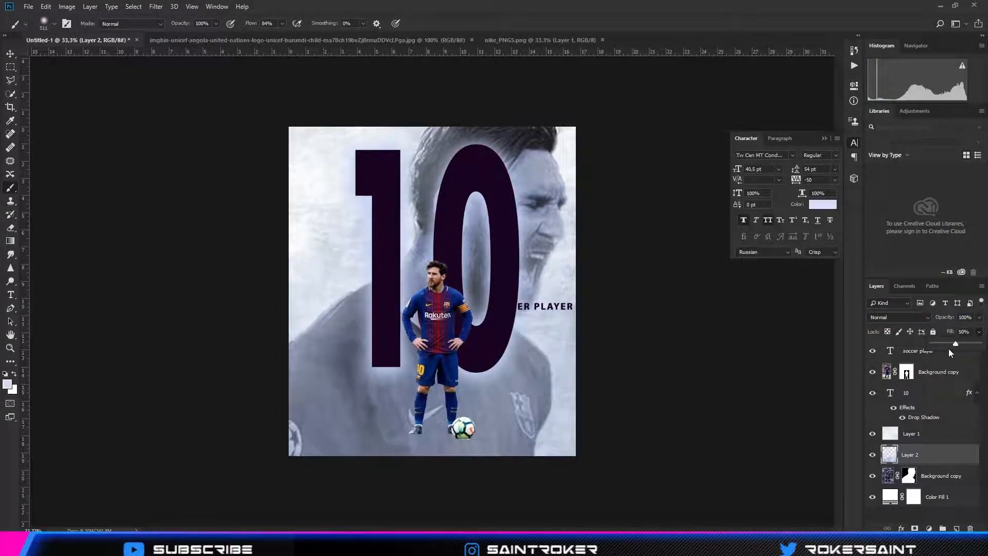
# Apply an Exposure adjustment to the standing player with exposure +0.68 and gamma correction 0.86
pyautogui.press('v')
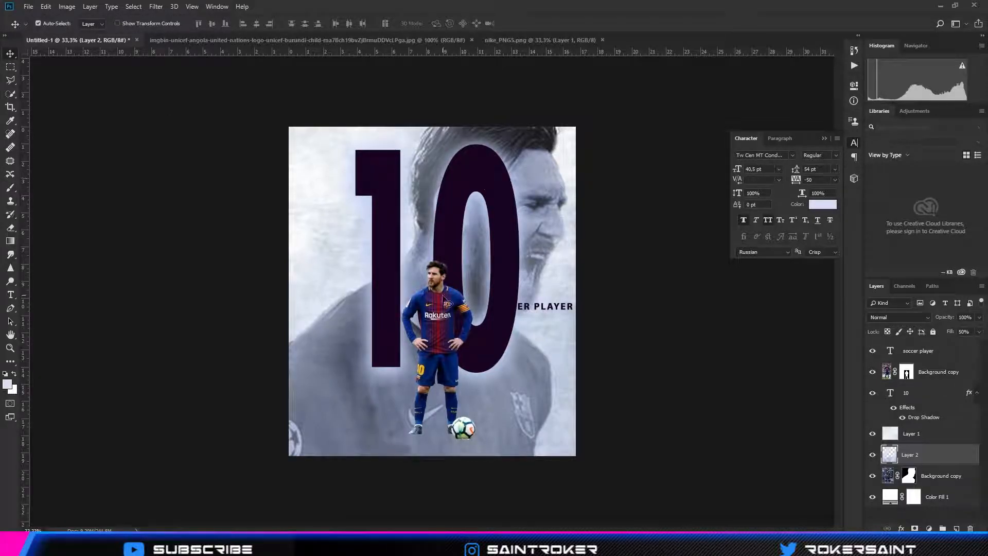
pyautogui.click(442, 304)
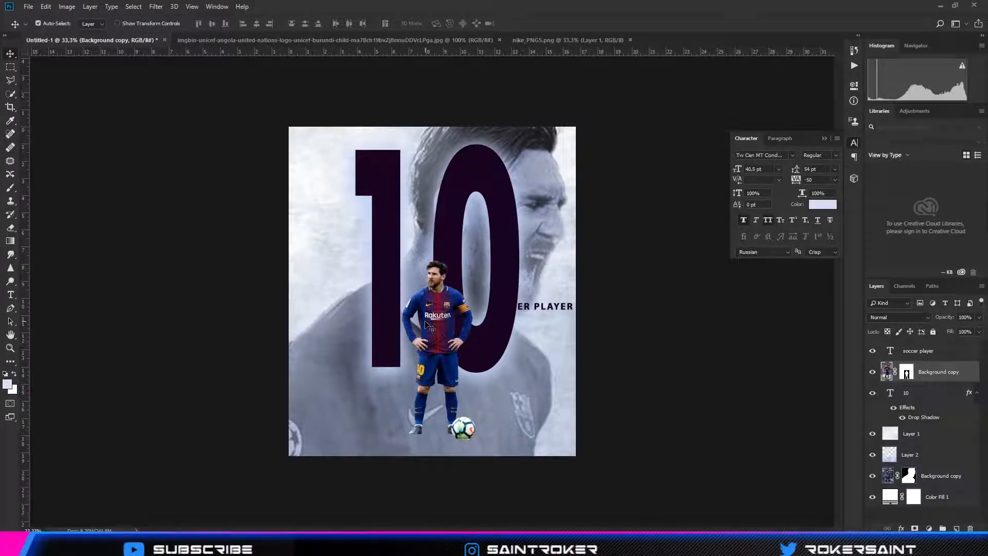
pyautogui.click(394, 338)
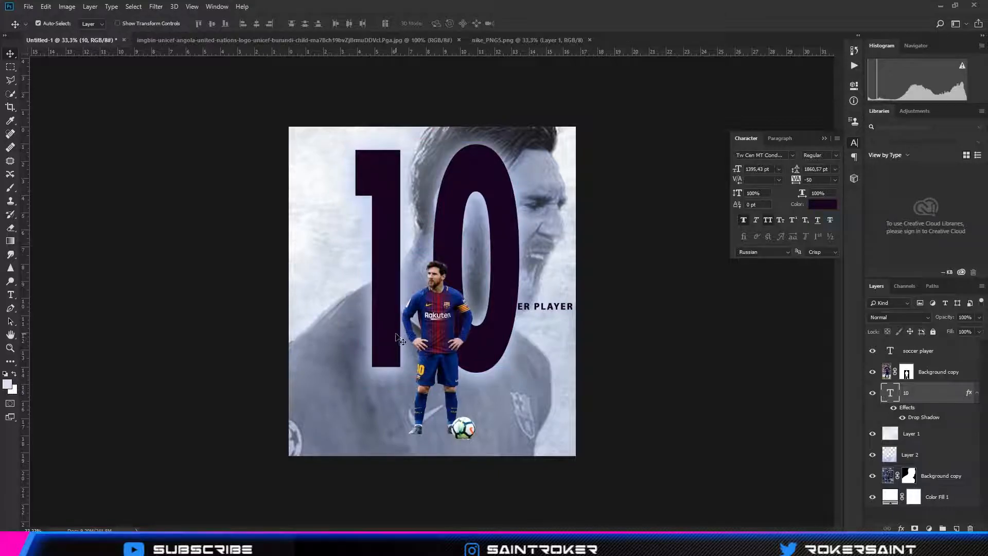
pyautogui.click(422, 267)
pyautogui.click(67, 6)
pyautogui.moveTo(102, 33)
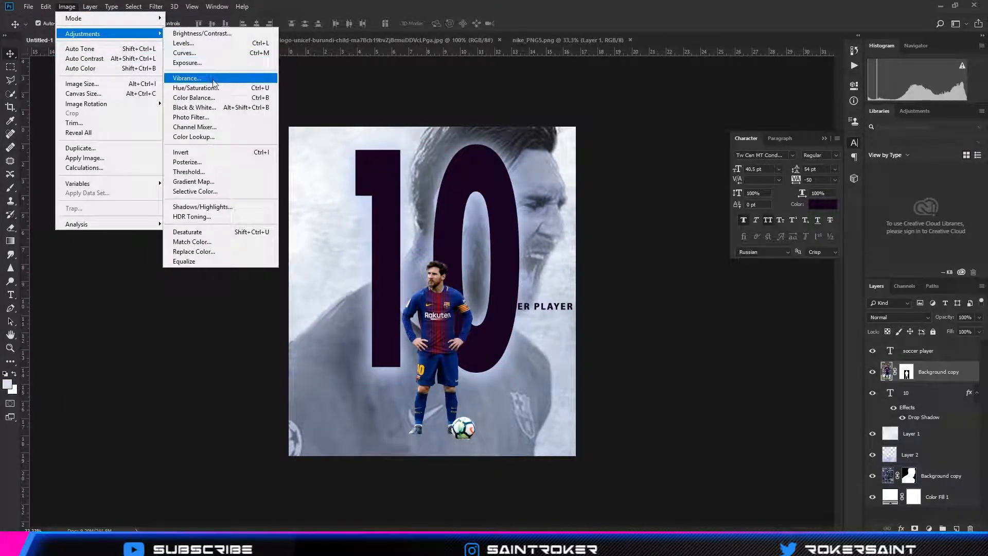
pyautogui.click(218, 62)
pyautogui.moveTo(466, 183)
pyautogui.mouseDown()
pyautogui.moveTo(467, 229)
pyautogui.moveTo(473, 183)
pyautogui.mouseUp()
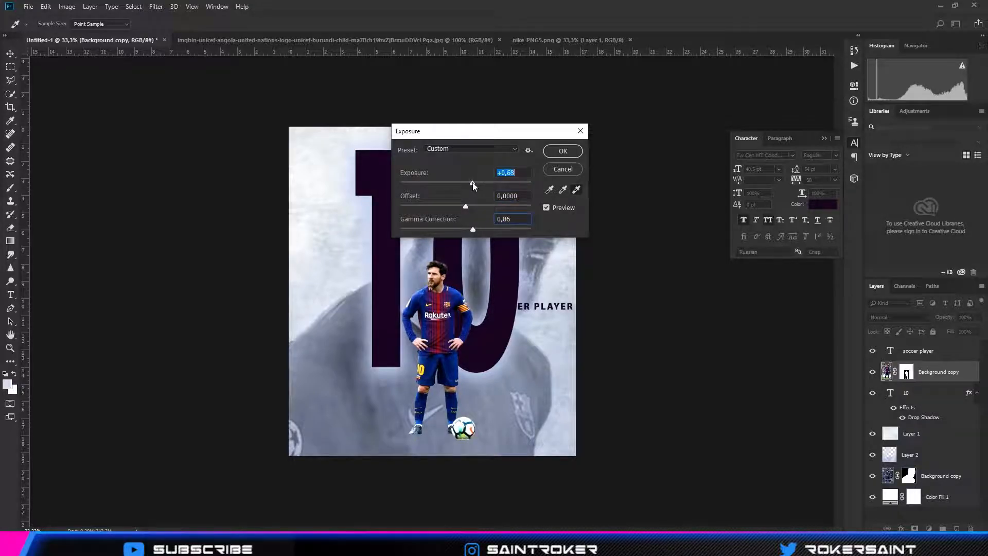
pyautogui.click(559, 152)
# Mute the colours of the enlarged shouting player with a Hue/Saturation adjustment
pyautogui.click(936, 440)
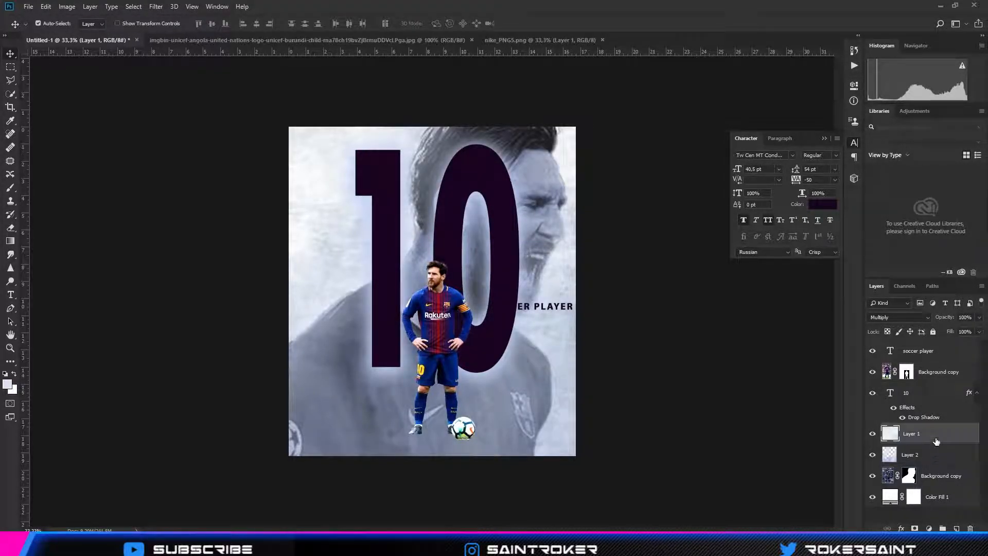
pyautogui.click(941, 475)
pyautogui.click(67, 6)
pyautogui.moveTo(85, 31)
pyautogui.click(216, 85)
pyautogui.click(275, 213)
pyautogui.moveTo(149, 181); pyautogui.dragTo(140, 181)
pyautogui.click(289, 105)
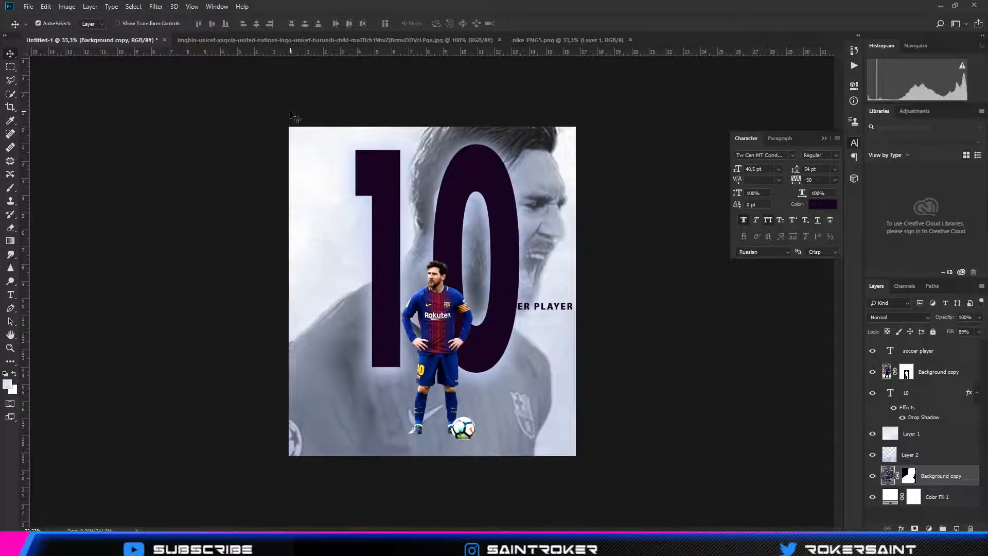
# Give the "10" drop shadow a pale blue colour, 32% spread and a size of 120 px
pyautogui.click(487, 180)
pyautogui.doubleClick(937, 393)
pyautogui.click(618, 326)
pyautogui.click(826, 155)
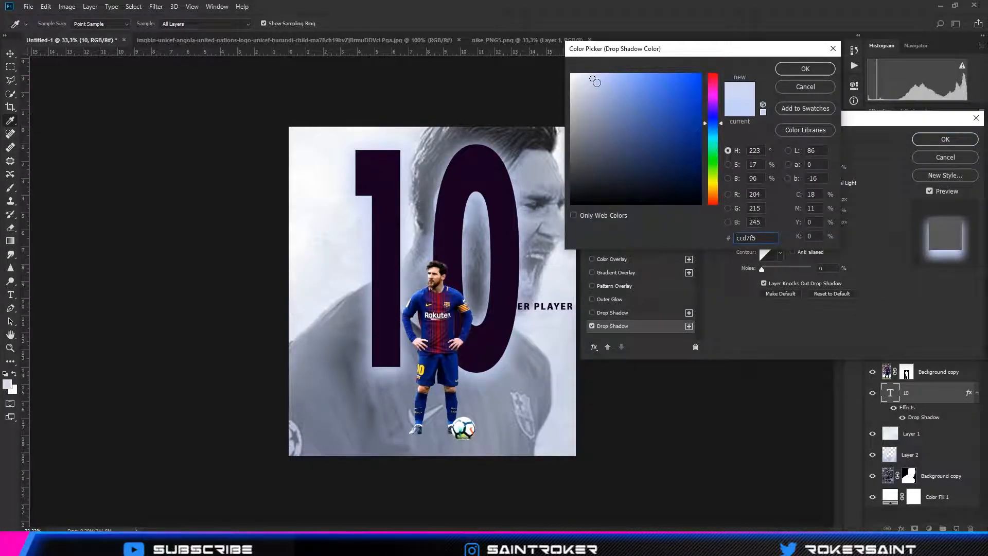
pyautogui.click(805, 69)
pyautogui.moveTo(762, 269)
pyautogui.mouseDown()
pyautogui.moveTo(780, 272)
pyautogui.moveTo(762, 269)
pyautogui.mouseUp()
pyautogui.moveTo(771, 211); pyautogui.dragTo(787, 222)
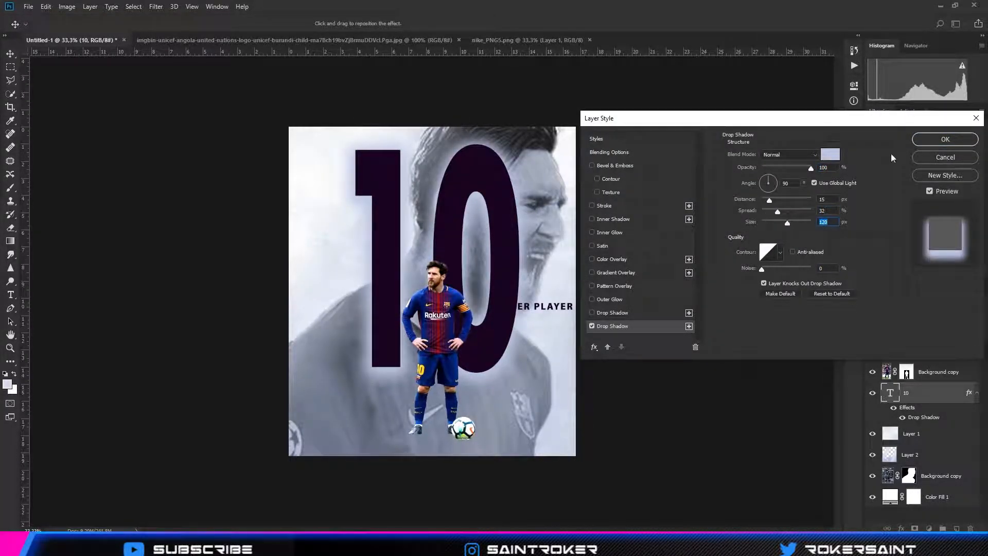
pyautogui.press('Return')
# Turn the "soccer player" text to vertical orientation and place it to the left of the "1"
pyautogui.moveTo(550, 309); pyautogui.dragTo(535, 407)
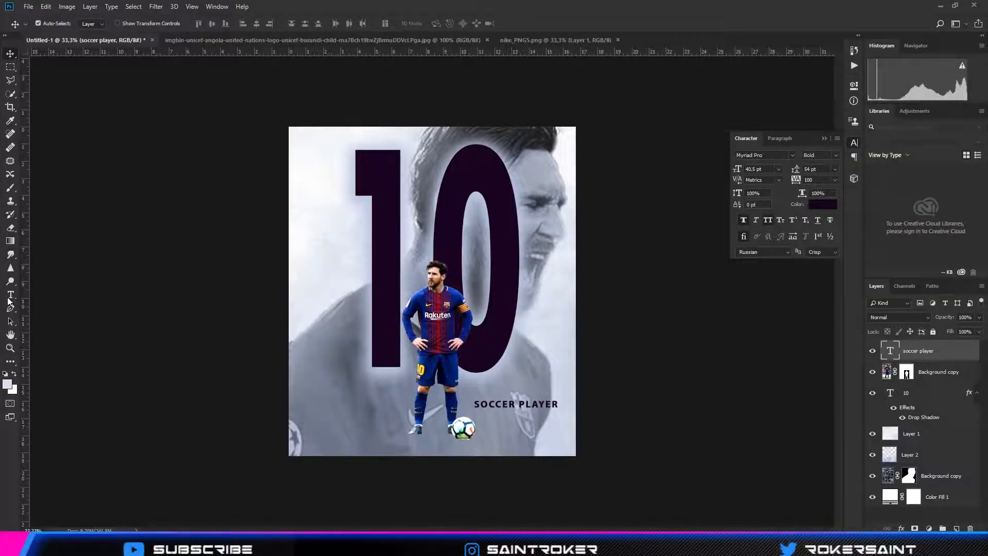
pyautogui.click(10, 294)
pyautogui.click(44, 23)
pyautogui.press('v')
pyautogui.moveTo(517, 373); pyautogui.dragTo(342, 297)
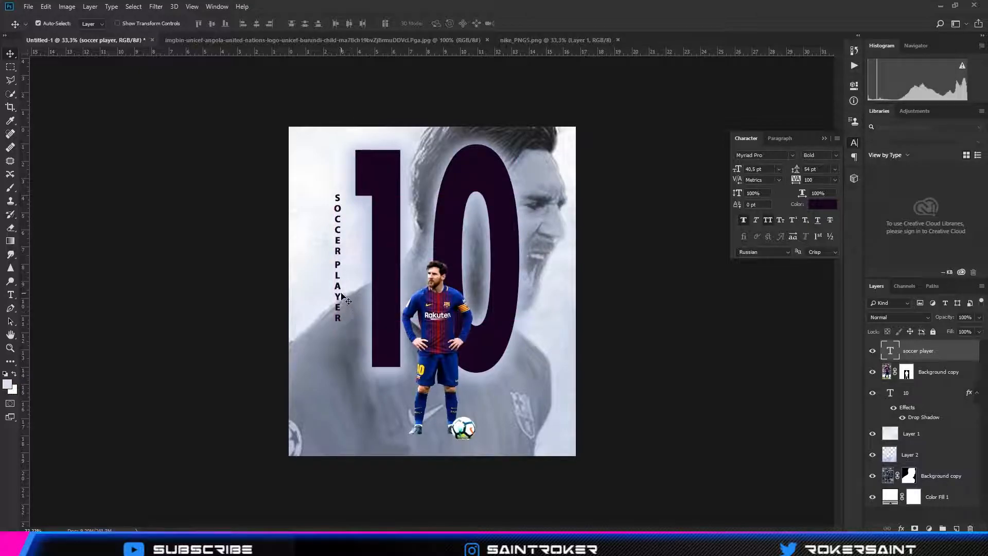
# Widen the gap between "soccer" and "player" in the vertical text and nudge it closer to the "1"
pyautogui.press('t')
pyautogui.click(340, 253)
pyautogui.press('Return')
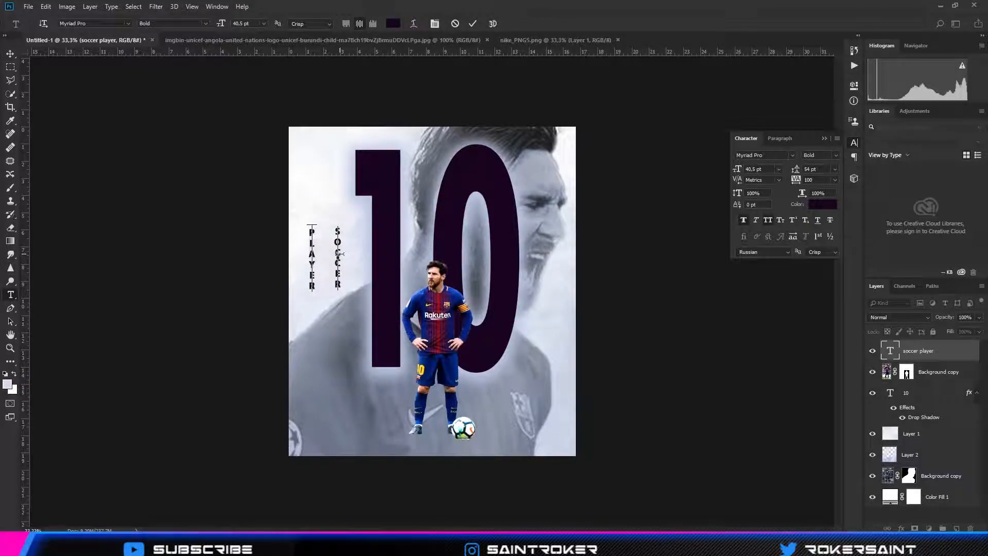
pyautogui.press('BackSpace')
pyautogui.hotkey('ctrl', 'z')
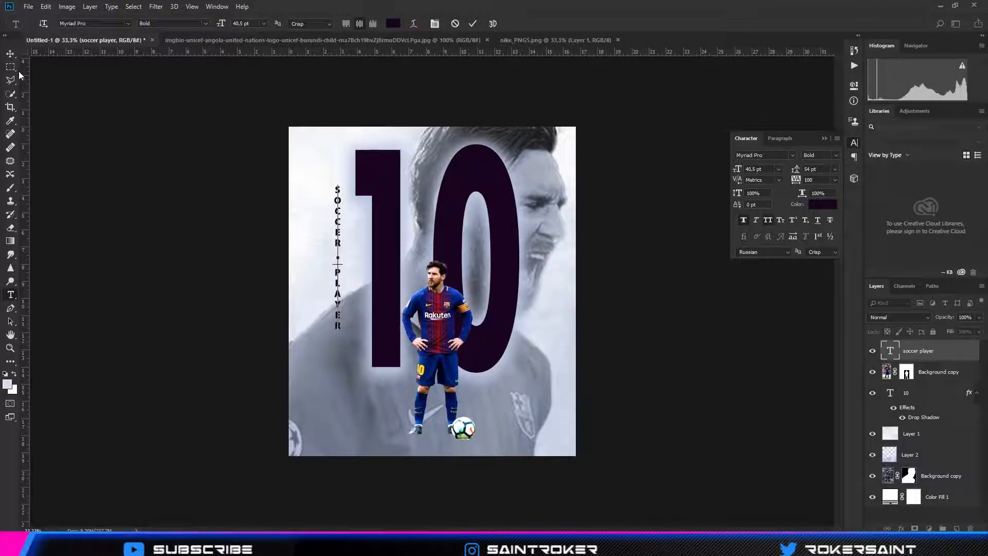
pyautogui.click(11, 53)
pyautogui.moveTo(339, 246); pyautogui.dragTo(344, 245)
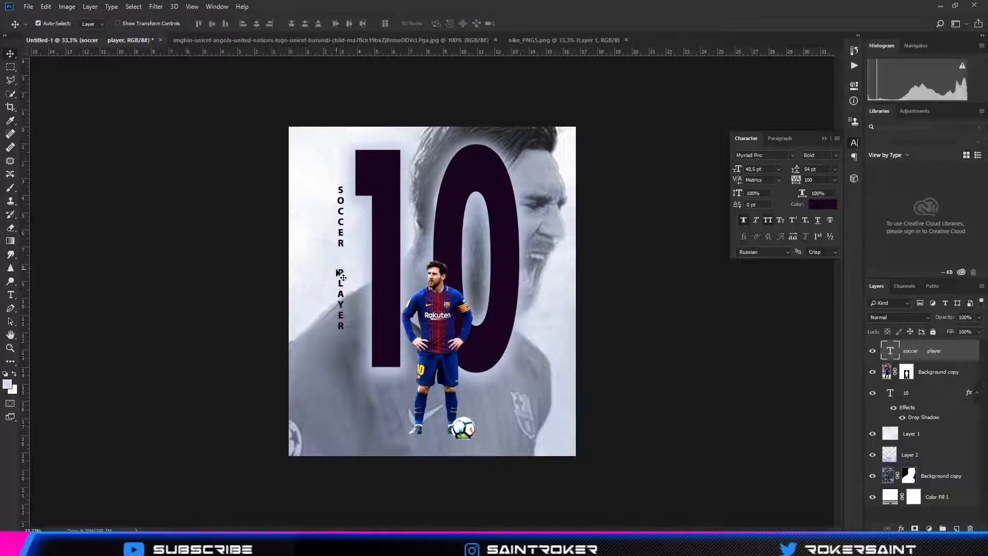
# Bring the Nike logo into the poster, shrink it and place it above and left of the vertical text
pyautogui.click(601, 40)
pyautogui.moveTo(536, 117); pyautogui.dragTo(361, 231)
pyautogui.hotkey('ctrl', 't')
pyautogui.moveTo(289, 132); pyautogui.dragTo(692, 371)
pyautogui.moveTo(710, 400); pyautogui.dragTo(343, 242)
pyautogui.moveTo(452, 295); pyautogui.dragTo(315, 166)
pyautogui.press('Return')
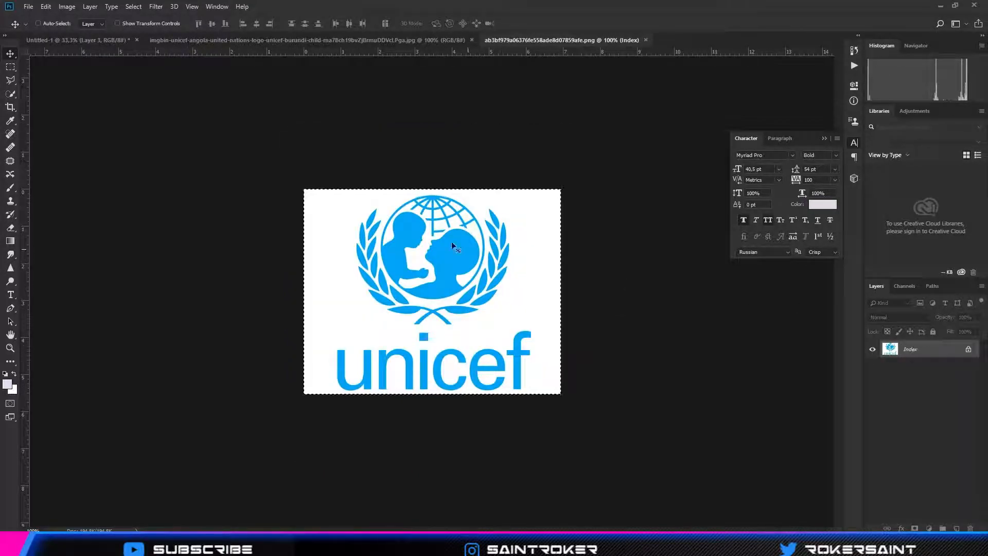
# Paste the Unicef logo into the poster and set its blend mode to Darker Color
pyautogui.hotkey('ctrl', 'Tab')
pyautogui.hotkey('ctrl', 'v')
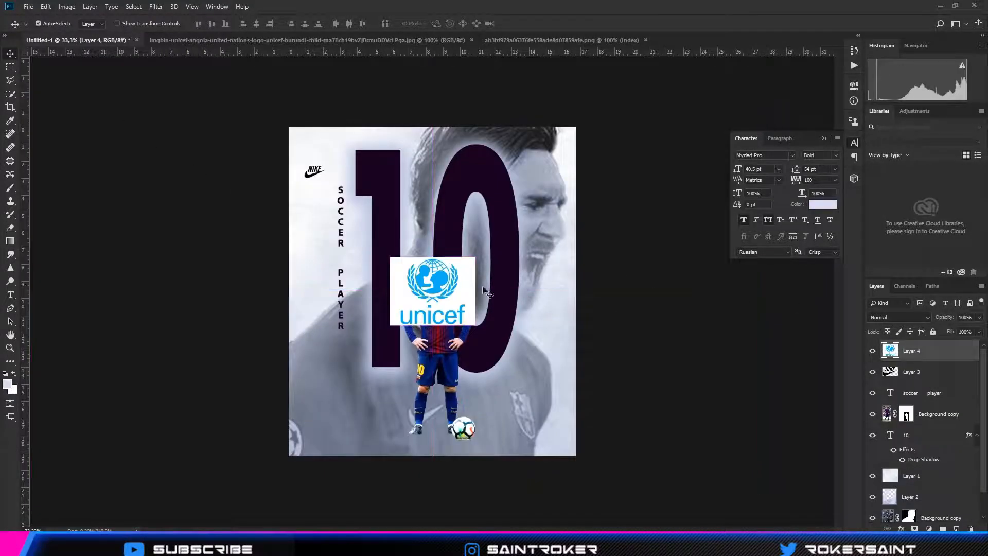
pyautogui.scroll(-5, 905, 318)
# Scale the Unicef logo to about 27% and place it directly above the Nike logo
pyautogui.moveTo(432, 289); pyautogui.dragTo(319, 224)
pyautogui.hotkey('ctrl', 't')
pyautogui.moveTo(362, 257); pyautogui.dragTo(316, 150)
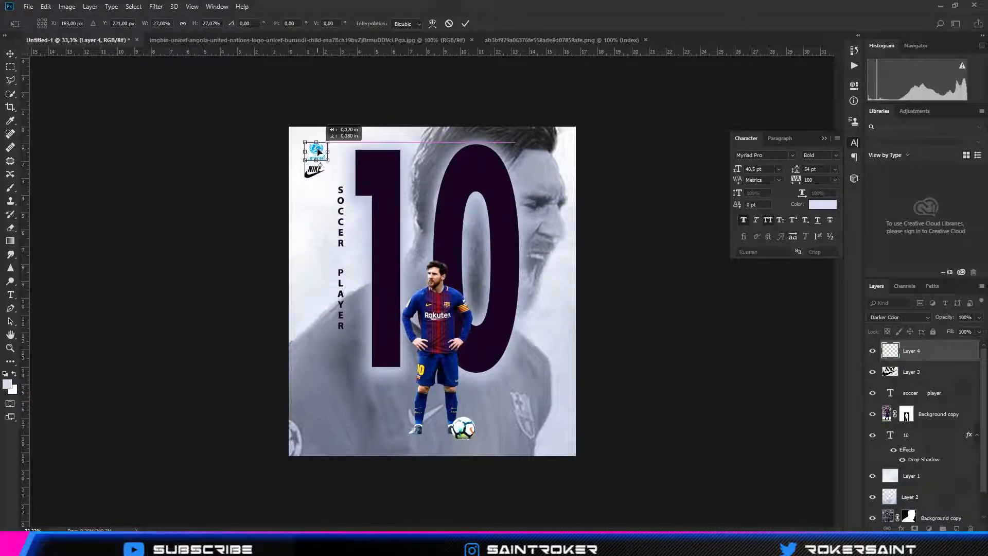
pyautogui.press('Return')
# Convert the Unicef logo to black and white and darken it with a curve point at input 112, output 11
pyautogui.click(67, 6)
pyautogui.click(231, 102)
pyautogui.click(573, 98)
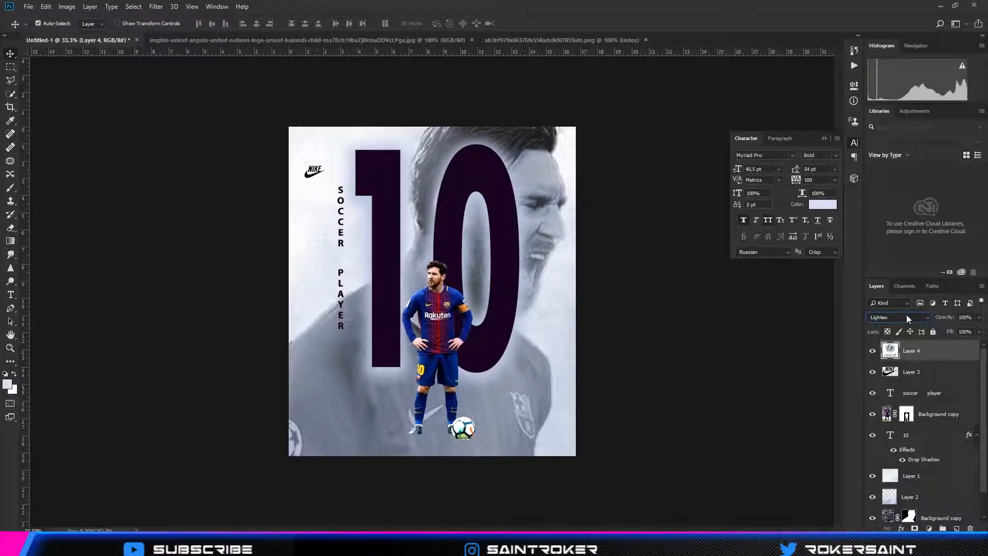
pyautogui.click(66, 6)
pyautogui.click(221, 53)
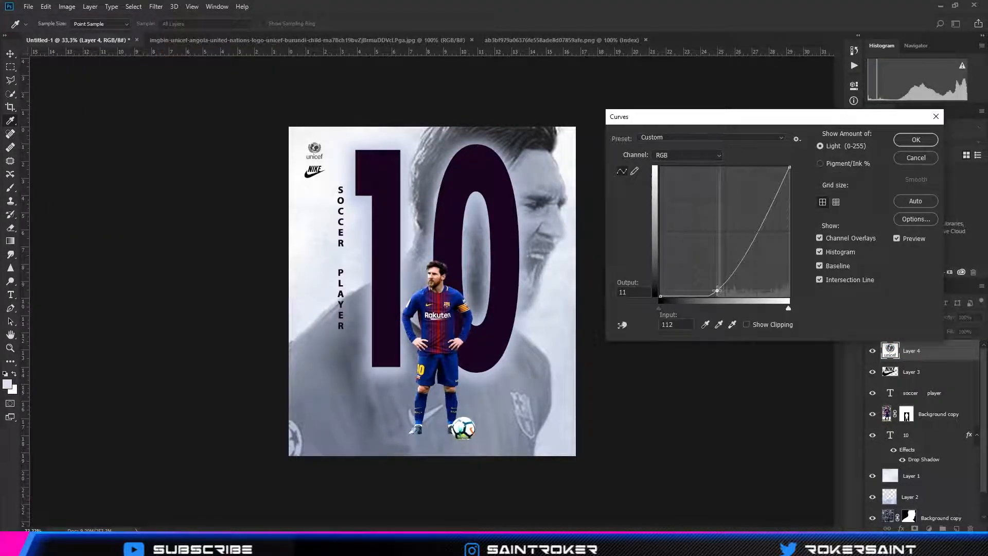
pyautogui.click(915, 139)
# Add the text "Leo Messi" at 40.5 pt in the poster's lower-left area and move it below the "1"
pyautogui.click(478, 201)
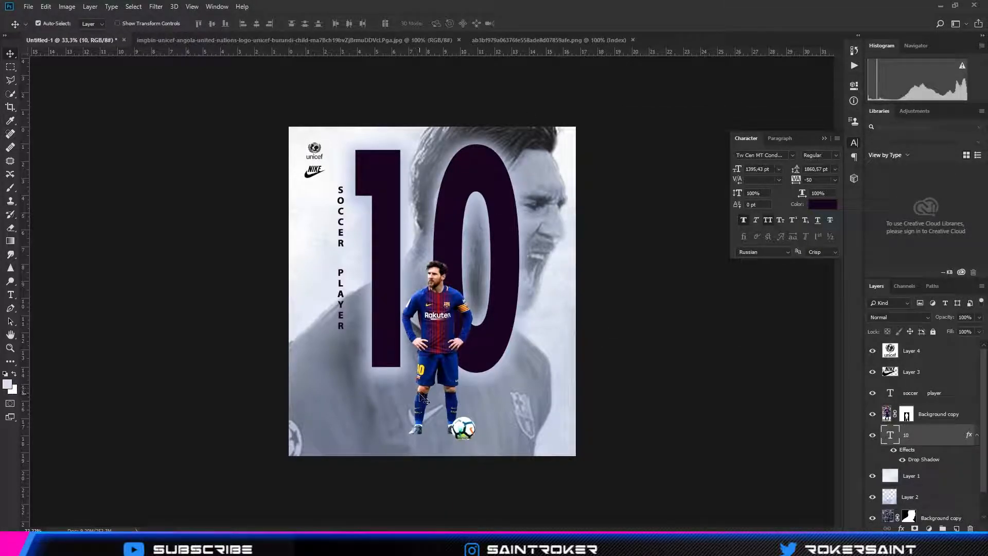
pyautogui.click(11, 295)
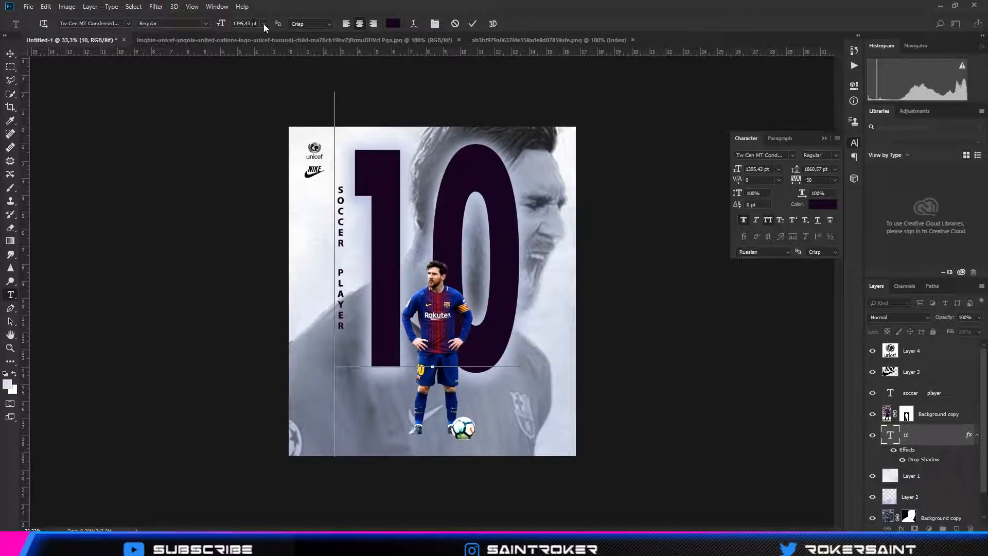
pyautogui.click(324, 442)
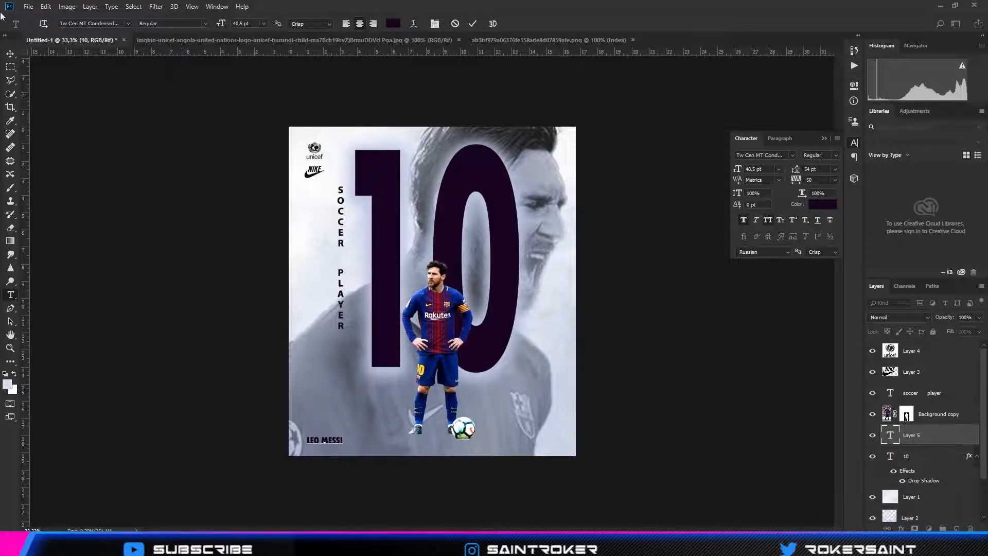
pyautogui.click(11, 53)
pyautogui.click(360, 412)
pyautogui.moveTo(328, 441); pyautogui.dragTo(382, 399)
# Set the "Leo Messi" text to Franklin Gothic Demi with tracking 50 and move it slightly closer to the "1"
pyautogui.click(793, 155)
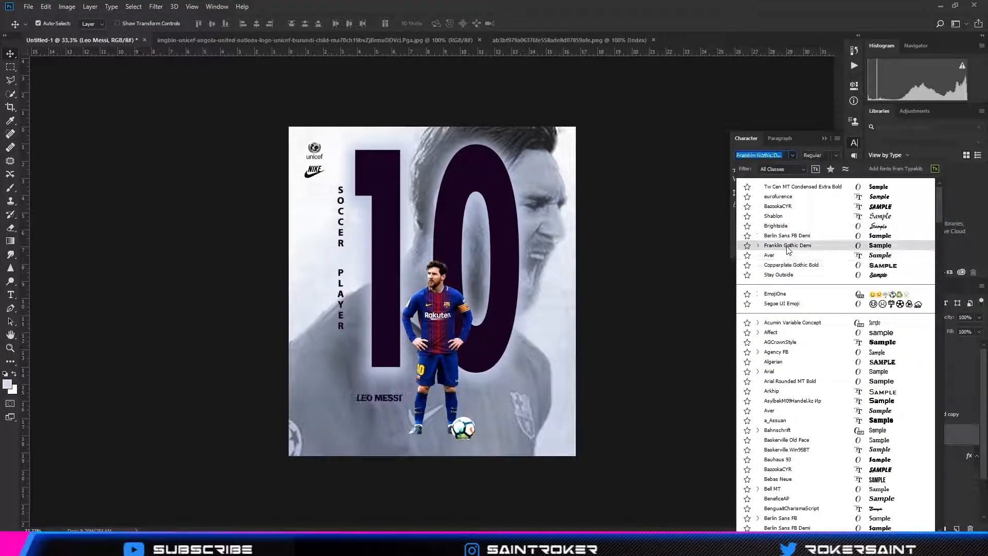
pyautogui.click(784, 245)
pyautogui.click(836, 180)
pyautogui.click(825, 229)
pyautogui.click(835, 169)
pyautogui.click(835, 180)
pyautogui.click(831, 242)
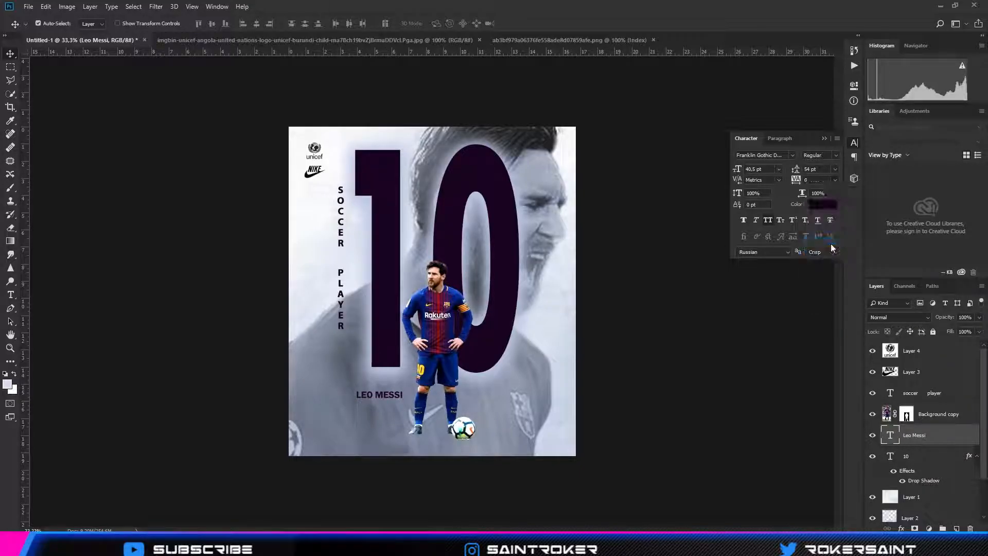
pyautogui.click(835, 179)
pyautogui.click(829, 279)
pyautogui.moveTo(399, 401); pyautogui.dragTo(398, 396)
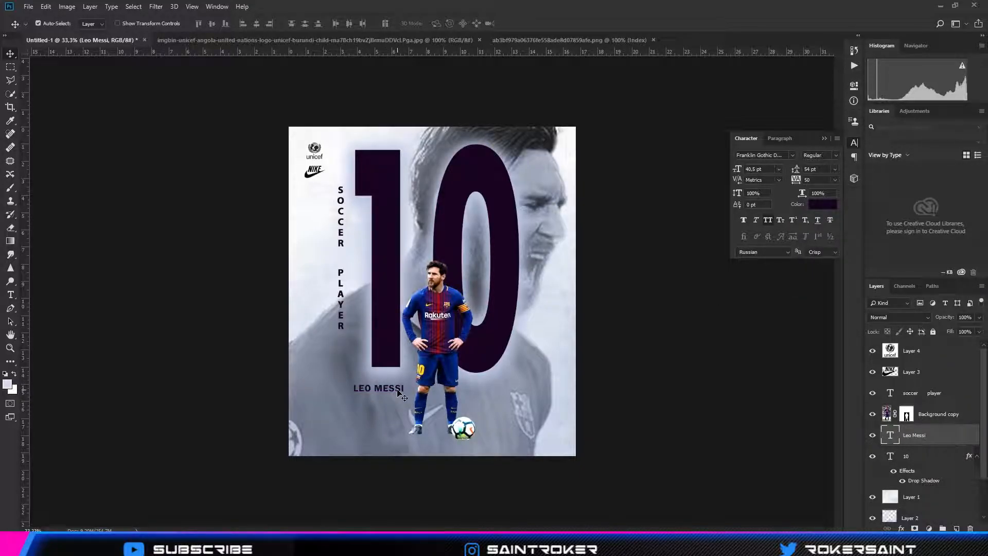
# Add a Color Overlay to the "Leo Messi" text, sampling the colour from the large "1"
pyautogui.doubleClick(955, 444)
pyautogui.click(638, 259)
pyautogui.click(829, 155)
pyautogui.click(400, 178)
pyautogui.click(805, 69)
pyautogui.click(939, 139)
# Shrink the "Leo Messi" text to 35.48 pt and align it with the "1" using a temporary vertical guide
pyautogui.moveTo(395, 390); pyautogui.dragTo(366, 392)
pyautogui.hotkey('ctrl', 't')
pyautogui.press('Return')
pyautogui.moveTo(25, 356); pyautogui.dragTo(355, 340)
pyautogui.moveTo(393, 389); pyautogui.dragTo(21, 392)
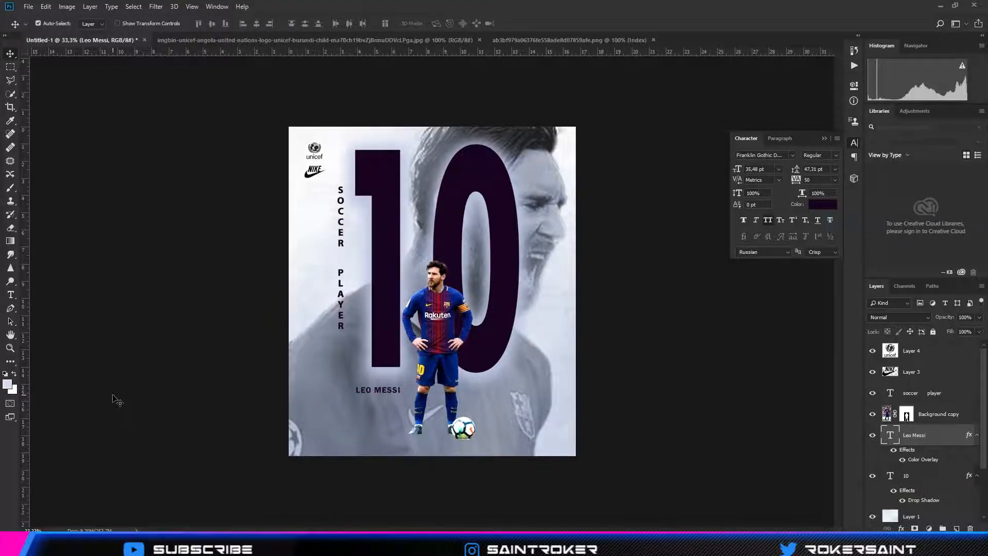
# Place the paper texture layer beneath the painted haze layer and set the haze layer's fill to 46%
pyautogui.click(295, 352)
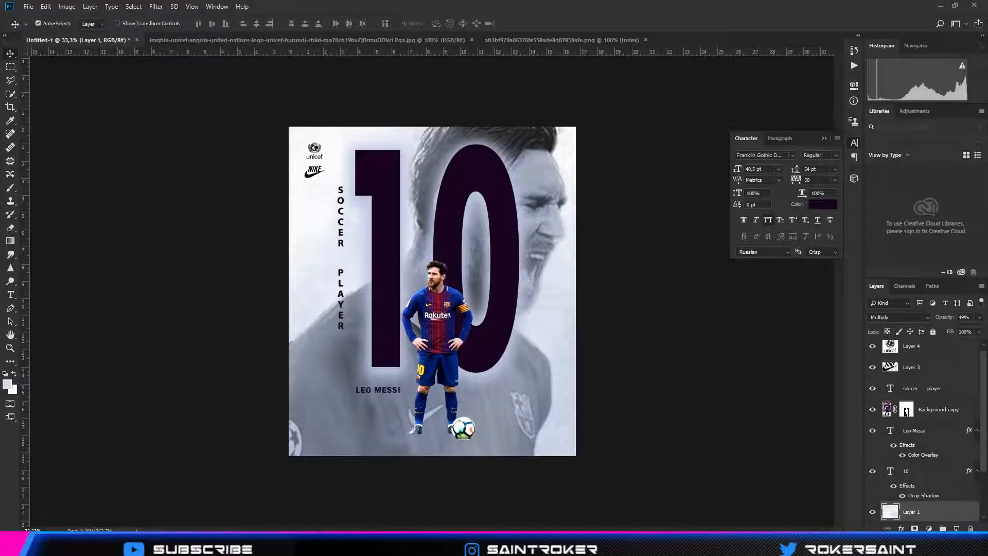
pyautogui.scroll(-3, 921, 476)
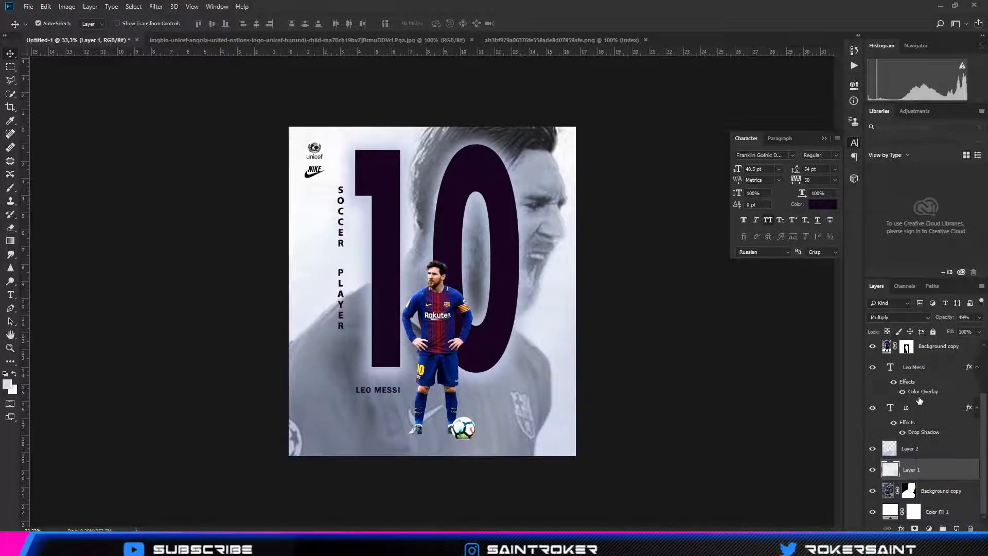
pyautogui.hotkey('alt', ']')
pyautogui.moveTo(956, 344); pyautogui.dragTo(956, 344)
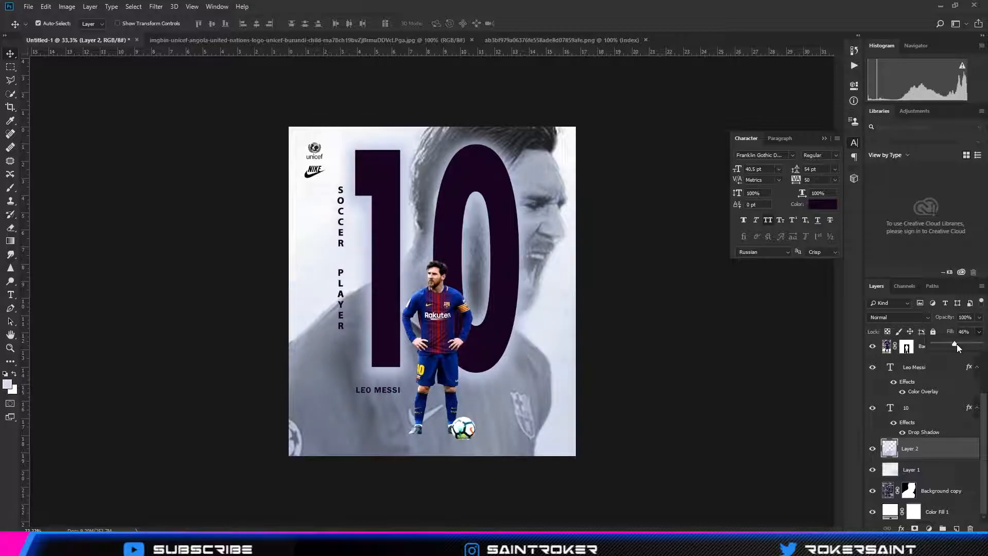
# Brush more haze along the poster's lower-left edge with the 511 px soft brush
pyautogui.click(10, 188)
pyautogui.moveTo(259, 452)
pyautogui.mouseDown()
pyautogui.moveTo(349, 425)
pyautogui.moveTo(264, 427)
pyautogui.mouseUp()
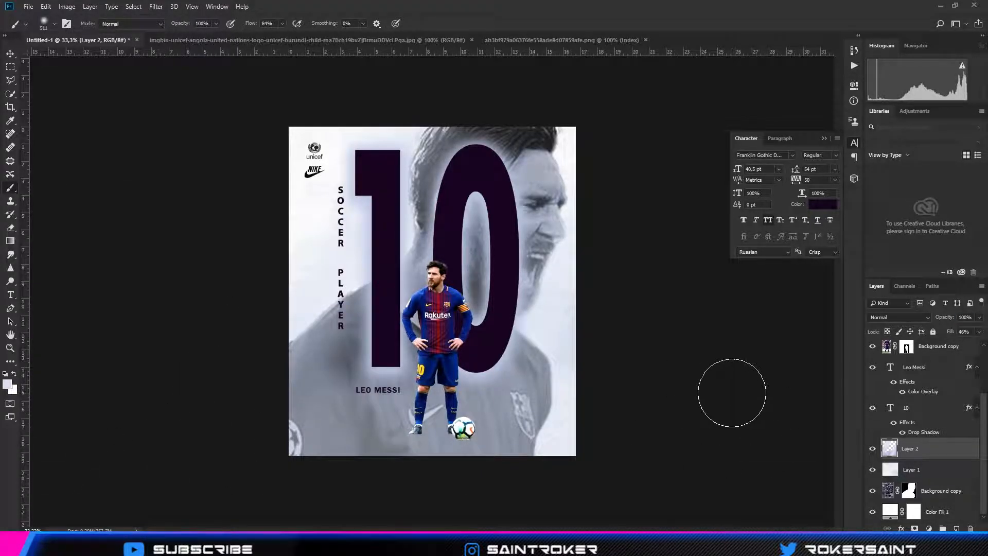
# Sample the grey-blue inside the "0" and brush haze along the poster's lower edge with a 1467 px soft brush
pyautogui.click(8, 387)
pyautogui.click(577, 79)
pyautogui.click(785, 71)
pyautogui.click(53, 24)
pyautogui.moveTo(86, 55); pyautogui.dragTo(107, 56)
pyautogui.click(678, 484)
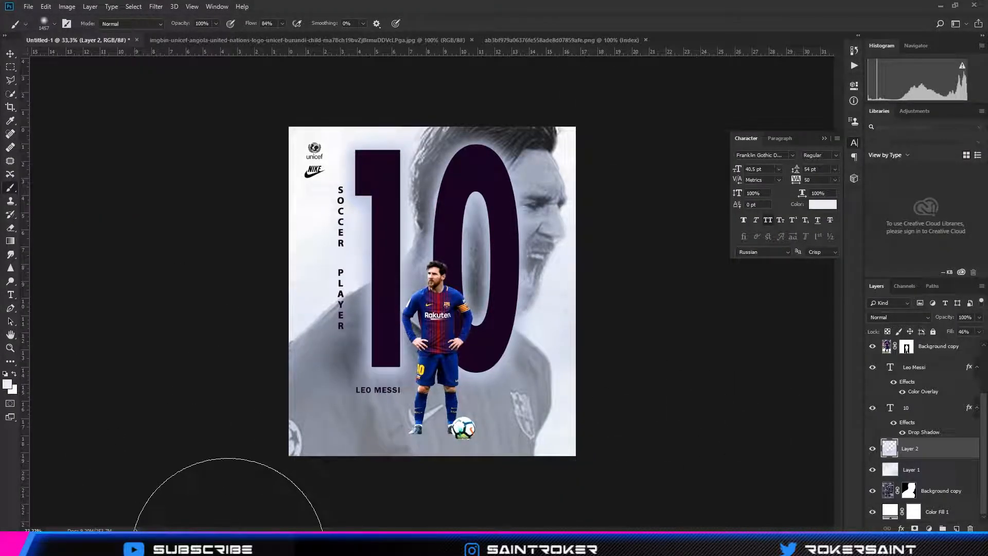
pyautogui.click(11, 121)
pyautogui.click(466, 234)
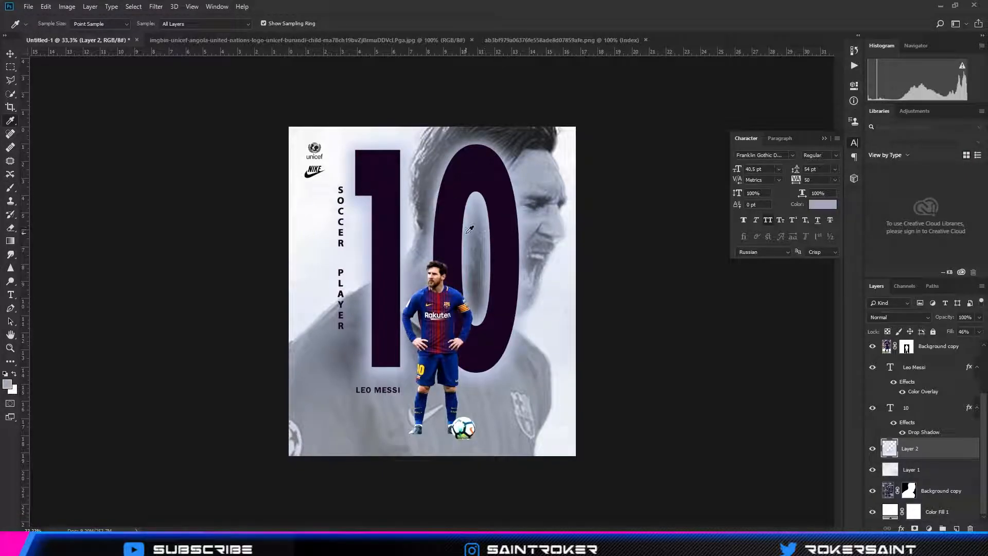
pyautogui.press('b')
pyautogui.moveTo(320, 463); pyautogui.dragTo(752, 419)
# Switch to a lighter lavender and brush more haze along the poster's lower edge, finishing with a 464 px soft brush
pyautogui.click(7, 385)
pyautogui.click(582, 90)
pyautogui.press('Return')
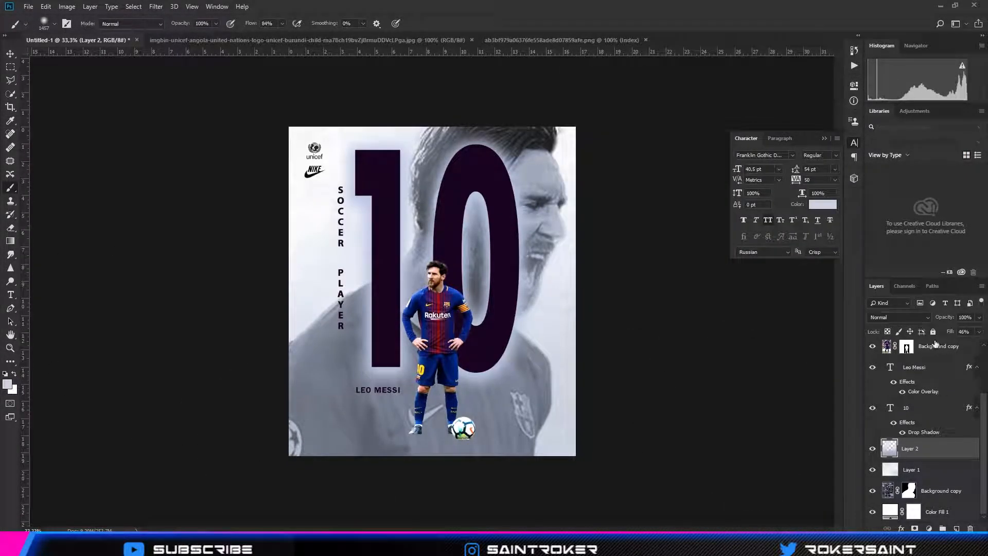
pyautogui.moveTo(577, 455)
pyautogui.mouseDown()
pyautogui.moveTo(399, 458)
pyautogui.moveTo(361, 473)
pyautogui.moveTo(687, 437)
pyautogui.mouseUp()
pyautogui.click(53, 23)
pyautogui.moveTo(120, 57); pyautogui.dragTo(115, 58)
pyautogui.moveTo(277, 475); pyautogui.dragTo(732, 414)
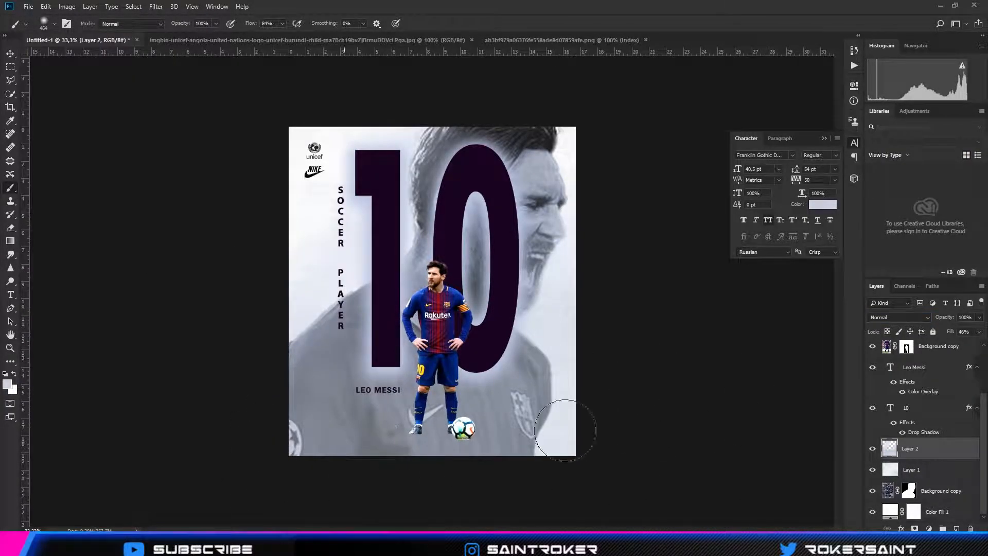
# Place the haze layer beneath the paper texture layer and brush haze over the lower part of the shouting player's layer
pyautogui.moveTo(929, 460); pyautogui.dragTo(927, 478)
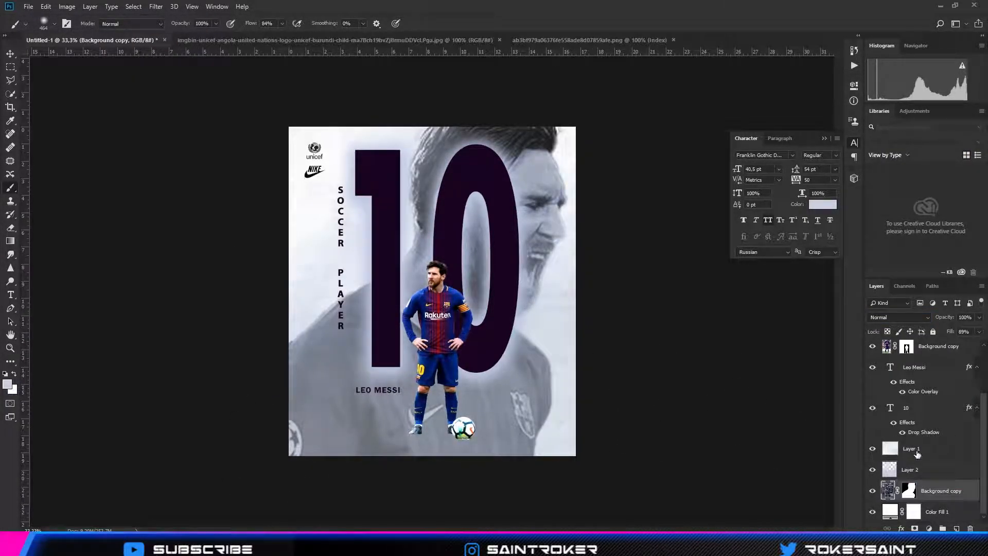
pyautogui.click(951, 448)
pyautogui.click(947, 490)
pyautogui.moveTo(675, 395)
pyautogui.mouseDown()
pyautogui.moveTo(711, 386)
pyautogui.moveTo(395, 472)
pyautogui.moveTo(197, 445)
pyautogui.mouseUp()
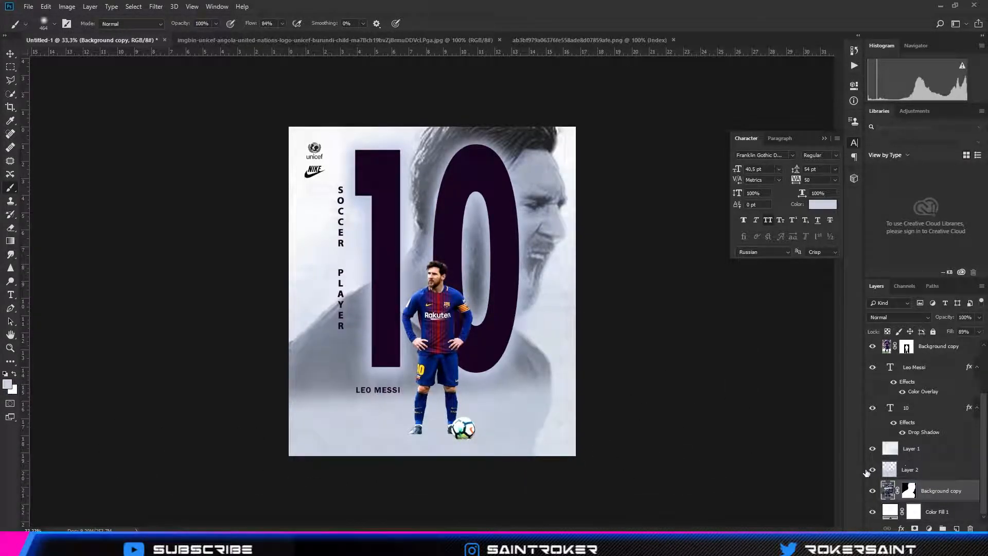
pyautogui.click(911, 449)
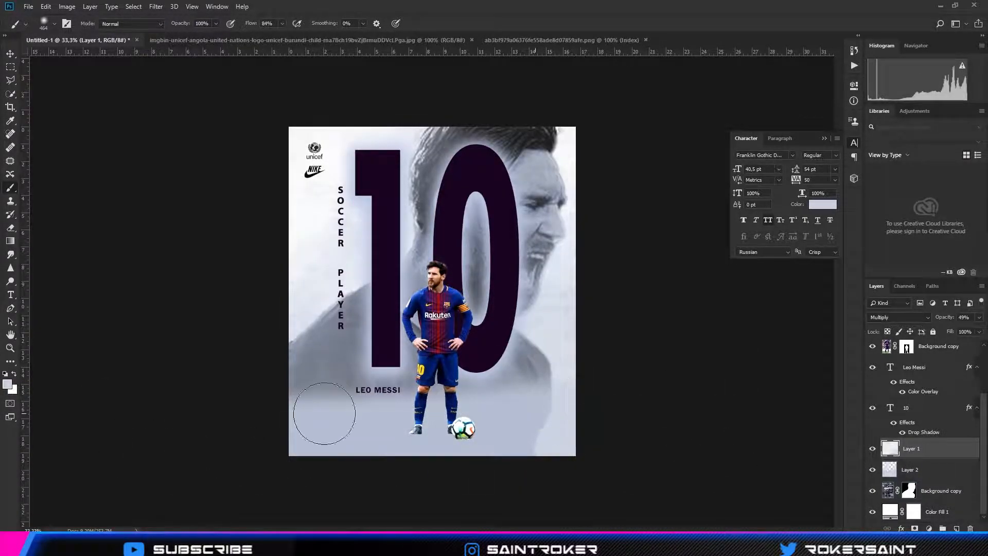
pyautogui.click(895, 489)
pyautogui.moveTo(272, 449); pyautogui.dragTo(566, 380)
pyautogui.moveTo(564, 309); pyautogui.dragTo(320, 360)
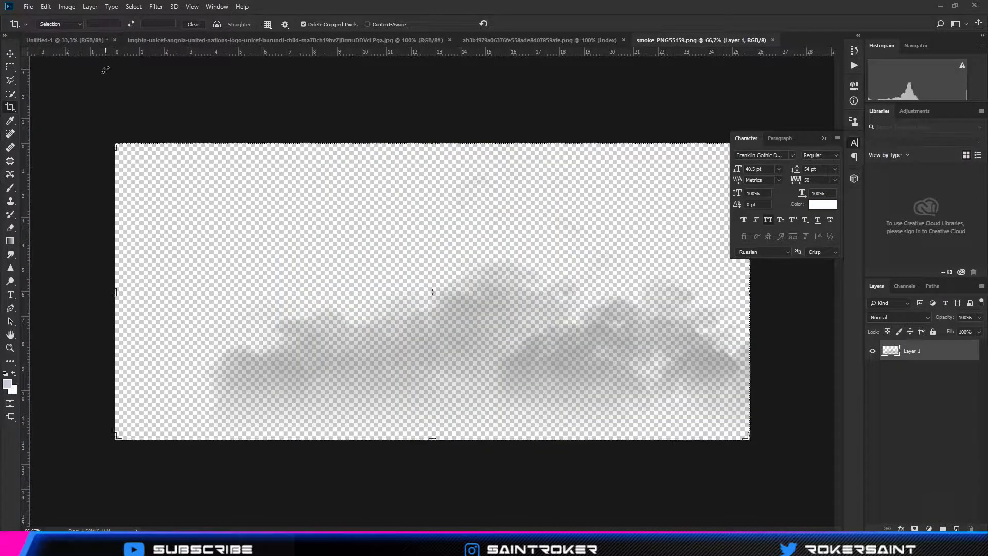
# Copy the smoke from smoke_PNG55159.png onto the poster's lower part and raise the standing player's layer directly beneath it
pyautogui.click(46, 6)
pyautogui.click(67, 88)
pyautogui.click(67, 39)
pyautogui.hotkey('ctrl', 'v')
pyautogui.press('v')
pyautogui.moveTo(531, 331); pyautogui.dragTo(511, 402)
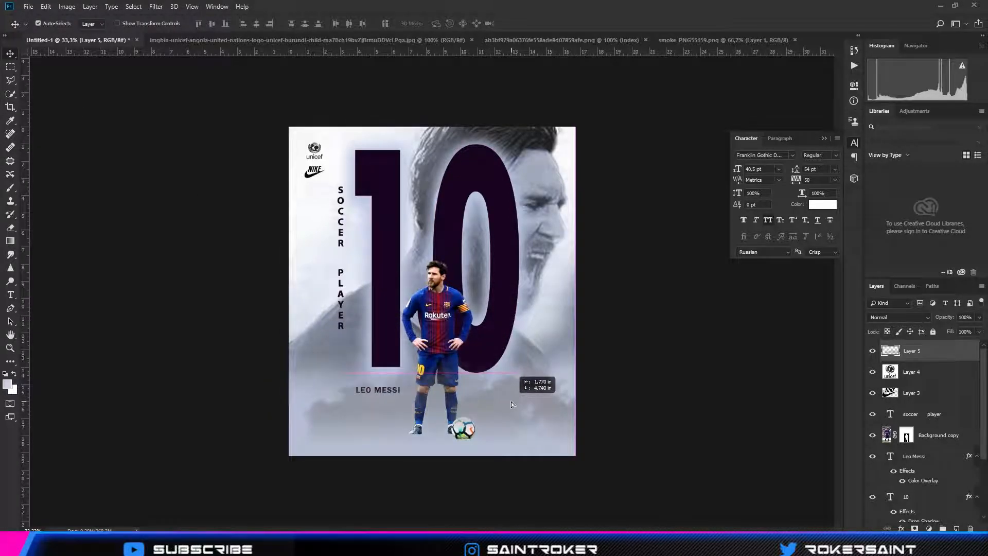
pyautogui.moveTo(942, 435); pyautogui.dragTo(926, 361)
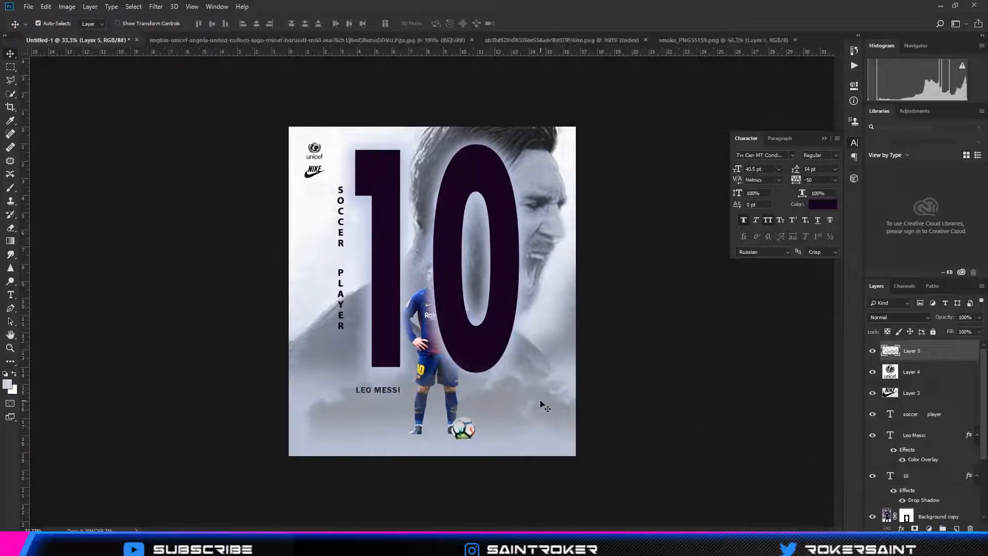
# Tint the smoke layer a soft blue using Hue/Saturation with Colorize enabled
pyautogui.click(544, 417)
pyautogui.click(67, 7)
pyautogui.moveTo(103, 34)
pyautogui.click(209, 78)
pyautogui.click(548, 179)
pyautogui.click(66, 7)
pyautogui.click(208, 88)
pyautogui.click(276, 213)
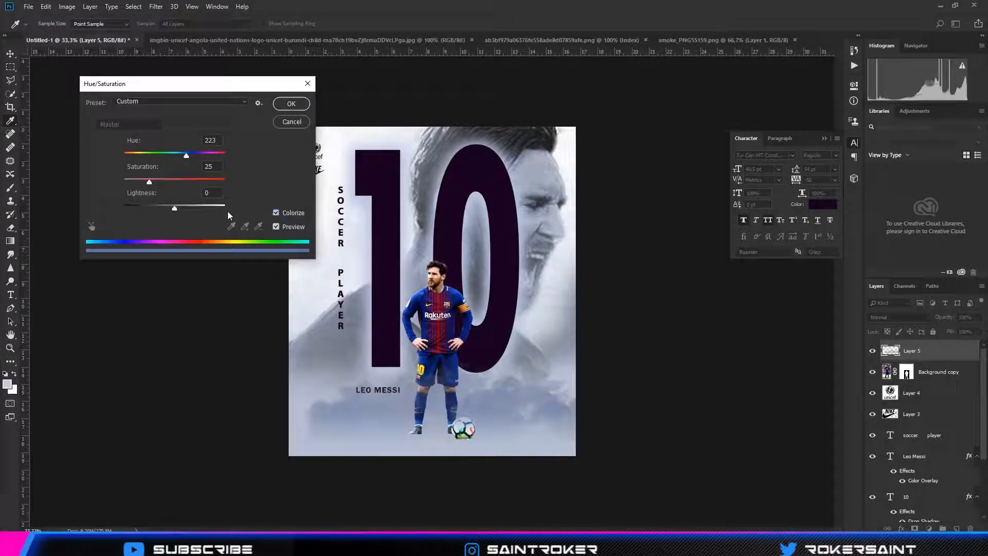
pyautogui.moveTo(174, 206); pyautogui.dragTo(188, 207)
pyautogui.moveTo(178, 153)
pyautogui.mouseDown()
pyautogui.moveTo(126, 162)
pyautogui.moveTo(200, 165)
pyautogui.moveTo(183, 168)
pyautogui.mouseUp()
pyautogui.moveTo(185, 208); pyautogui.dragTo(177, 208)
pyautogui.press('Return')
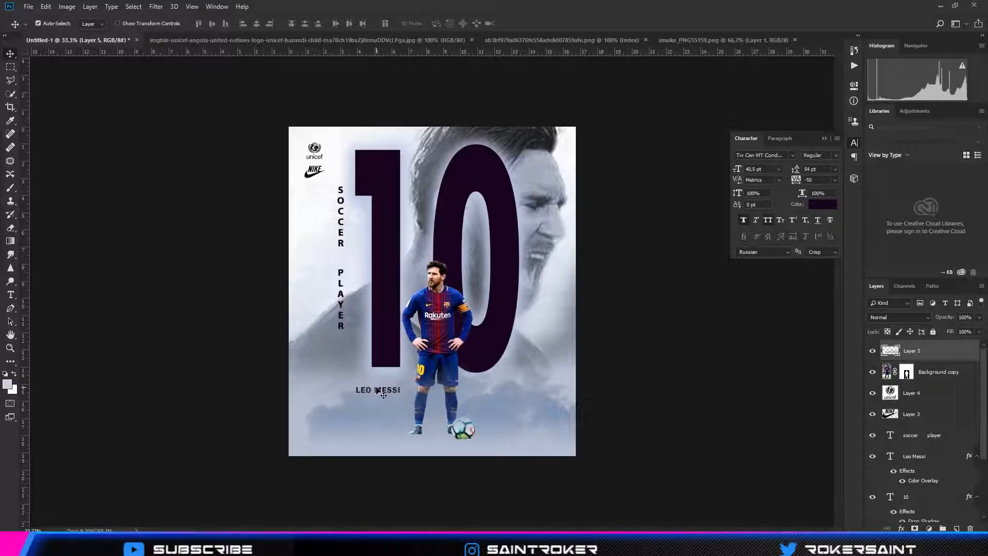
# Touch up the standing player's layer mask around the hair with a small soft brush, undoing the first stroke
pyautogui.scroll(3, 445, 299)
pyautogui.click(435, 257)
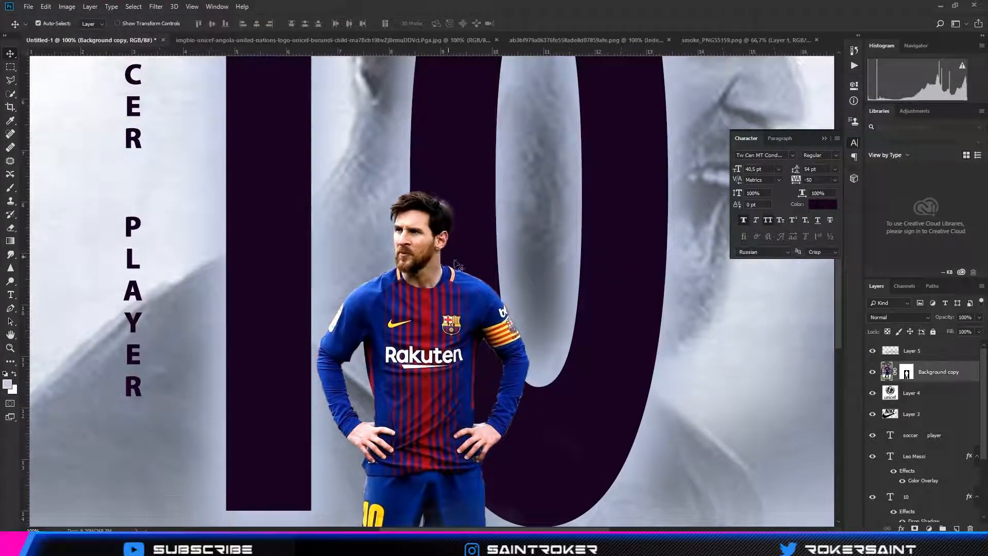
pyautogui.click(10, 188)
pyautogui.click(906, 371)
pyautogui.click(54, 24)
pyautogui.click(66, 57)
pyautogui.moveTo(441, 195); pyautogui.dragTo(457, 207)
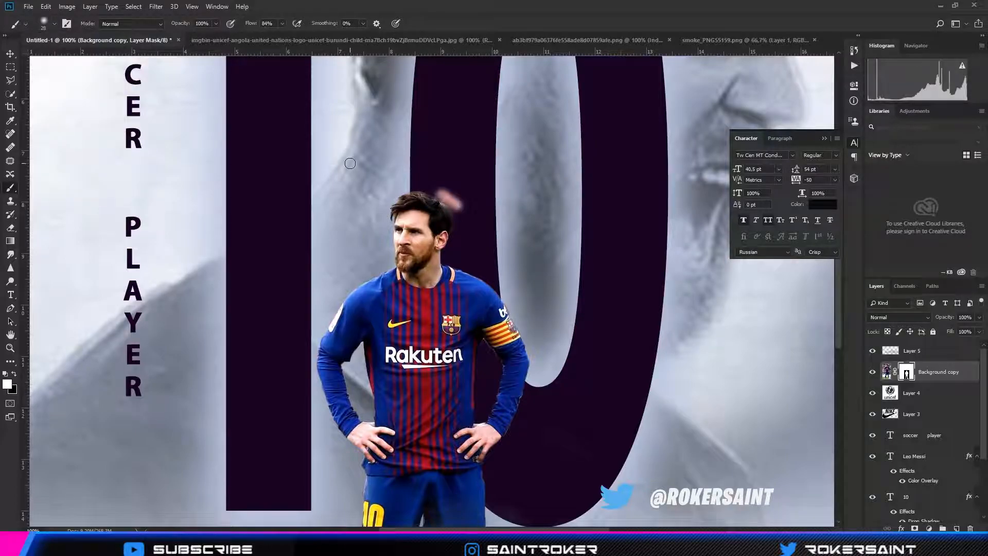
pyautogui.click(46, 6)
pyautogui.click(45, 6)
pyautogui.click(54, 24)
pyautogui.click(66, 55)
pyautogui.press('Return')
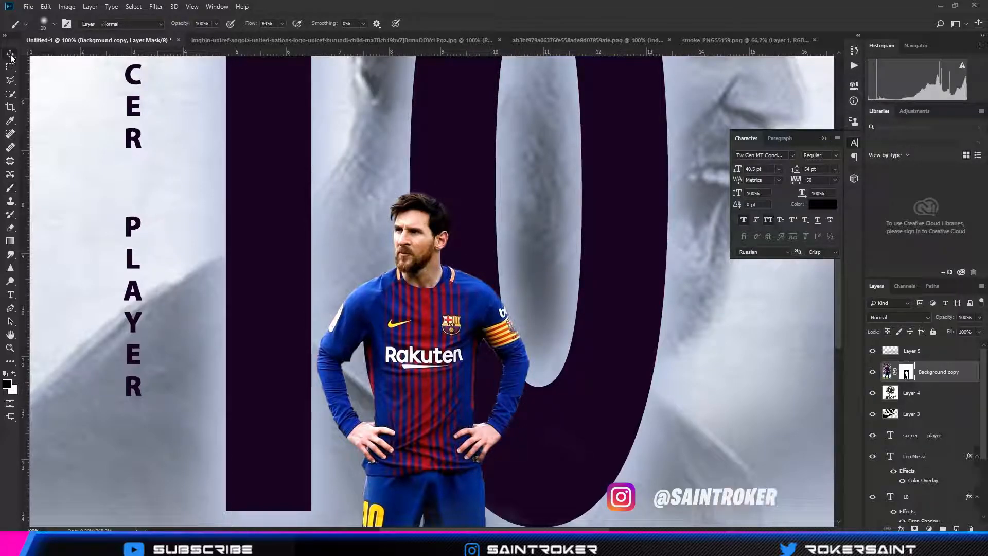
# Add a new layer above the standing player and paint pale light around his head and shoulders with a 29 px soft brush
pyautogui.press('v')
pyautogui.click(956, 528)
pyautogui.click(9, 191)
pyautogui.click(54, 23)
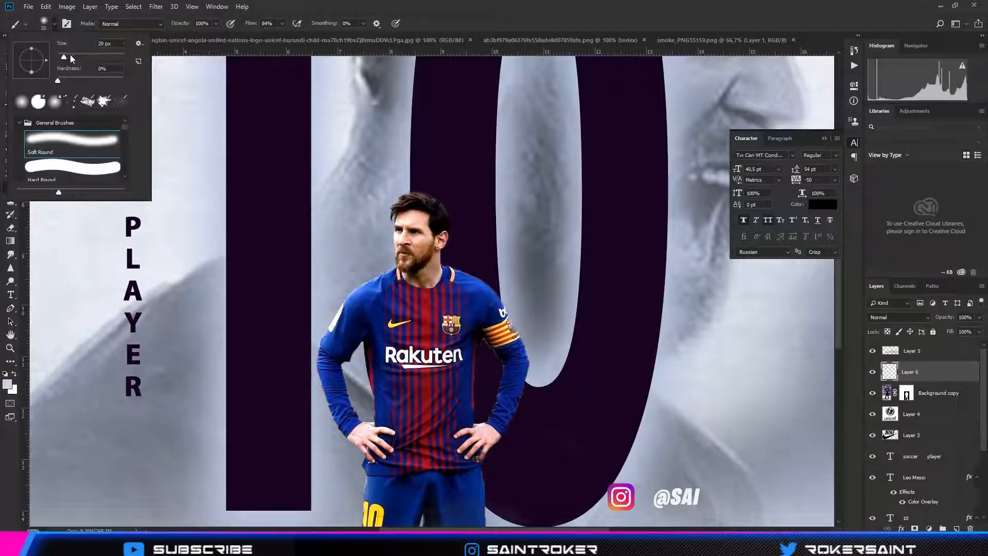
pyautogui.press('Return')
pyautogui.moveTo(371, 276)
pyautogui.mouseDown()
pyautogui.moveTo(318, 334)
pyautogui.moveTo(310, 391)
pyautogui.mouseUp()
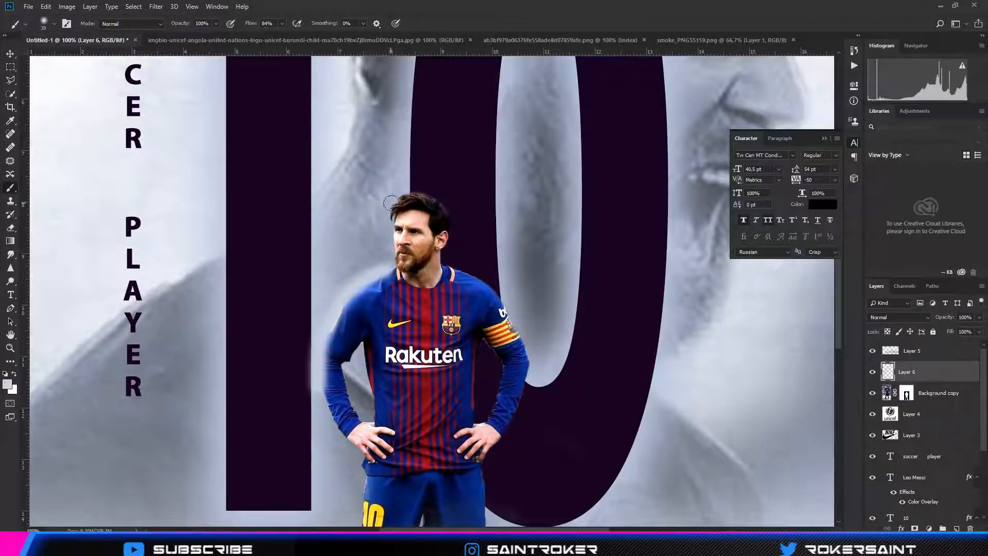
pyautogui.moveTo(393, 204)
pyautogui.mouseDown()
pyautogui.moveTo(421, 188)
pyautogui.moveTo(464, 209)
pyautogui.mouseUp()
pyautogui.moveTo(445, 257)
pyautogui.mouseDown()
pyautogui.moveTo(497, 292)
pyautogui.moveTo(536, 355)
pyautogui.mouseUp()
pyautogui.moveTo(383, 273); pyautogui.dragTo(393, 249)
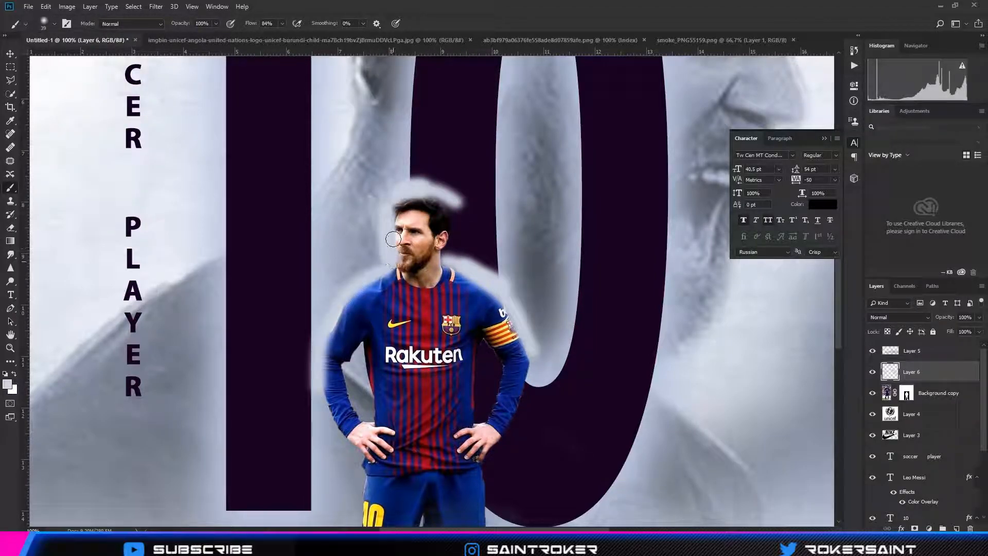
# Clip the painted light layer to the standing player and set its blend mode to Overlay
pyautogui.click(982, 286)
pyautogui.click(918, 413)
pyautogui.click(901, 315)
pyautogui.click(901, 315)
pyautogui.scroll(-2, 900, 315)
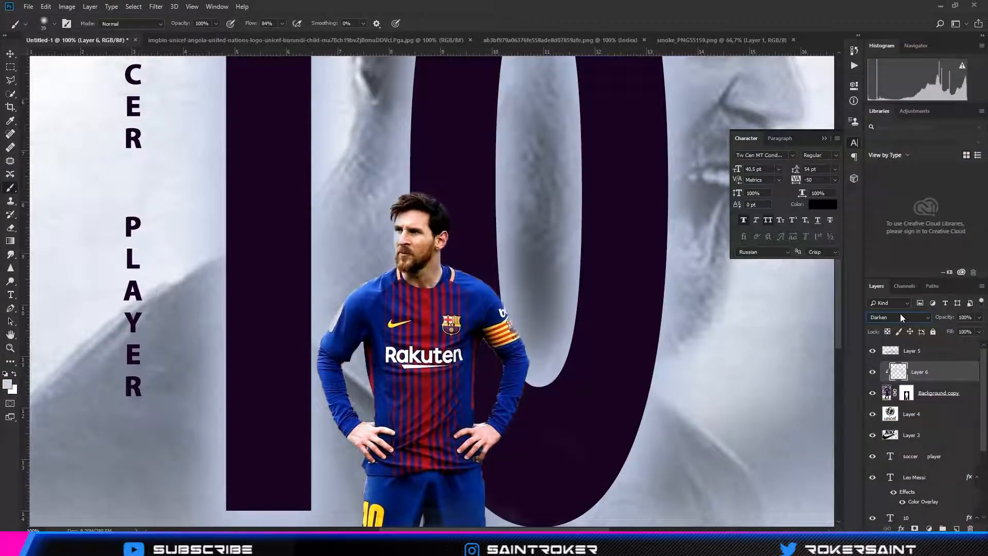
pyautogui.scroll(-9, 899, 315)
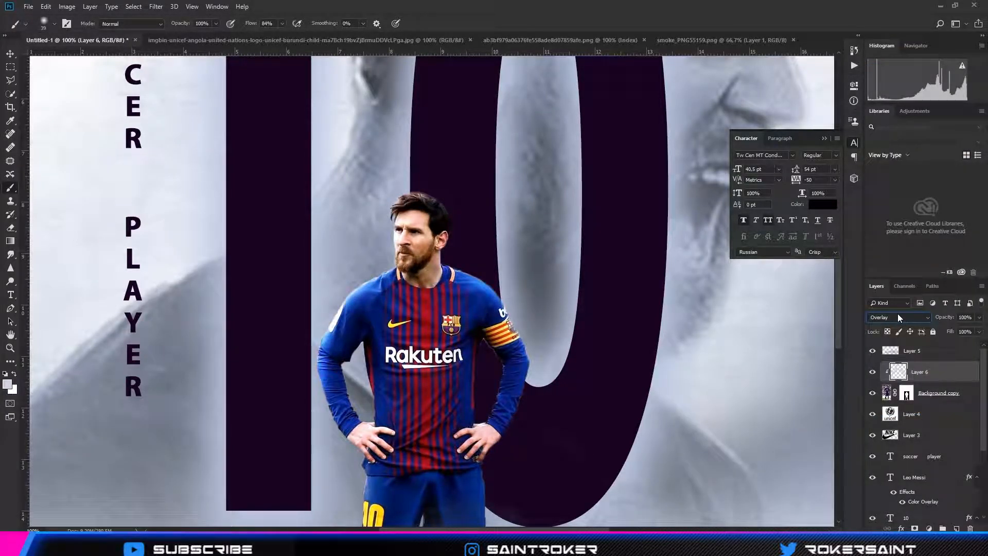
# Examine the whole poster at several zoom levels, ending with it fitted to the screen
pyautogui.click(10, 349)
pyautogui.keyDown('alt'); pyautogui.click(466, 348); pyautogui.keyUp('alt')
pyautogui.keyDown('alt'); pyautogui.click(390, 192); pyautogui.keyUp('alt')
pyautogui.keyDown('alt'); pyautogui.click(390, 192); pyautogui.keyUp('alt')
pyautogui.click(404, 175)
pyautogui.press('v')
pyautogui.click(106, 179)
pyautogui.click(10, 349)
pyautogui.click(55, 24)
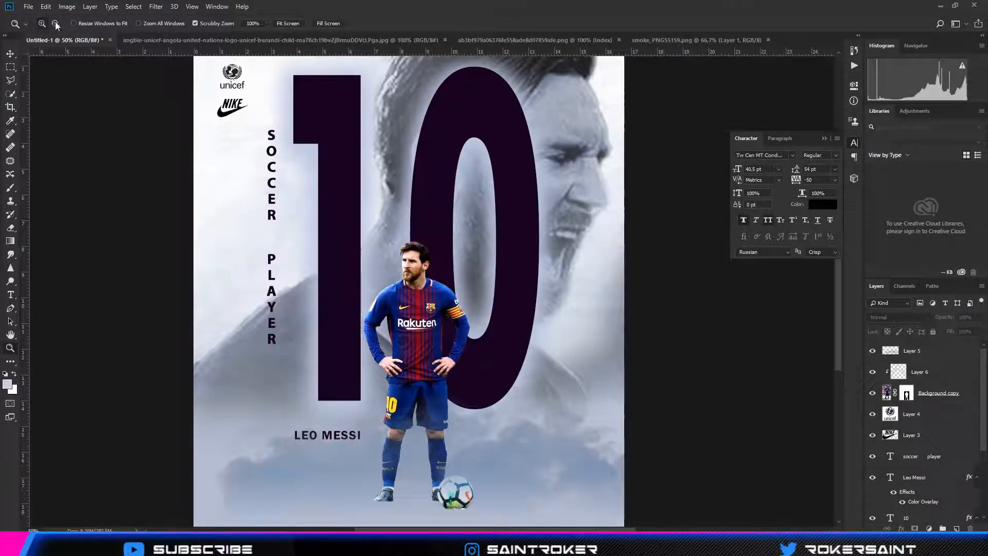
pyautogui.click(432, 320)
pyautogui.click(331, 23)
pyautogui.click(284, 23)
# Duplicate the smoke layer, flip the copy and move it to the upper part of the poster
pyautogui.press('v')
pyautogui.rightClick(940, 350)
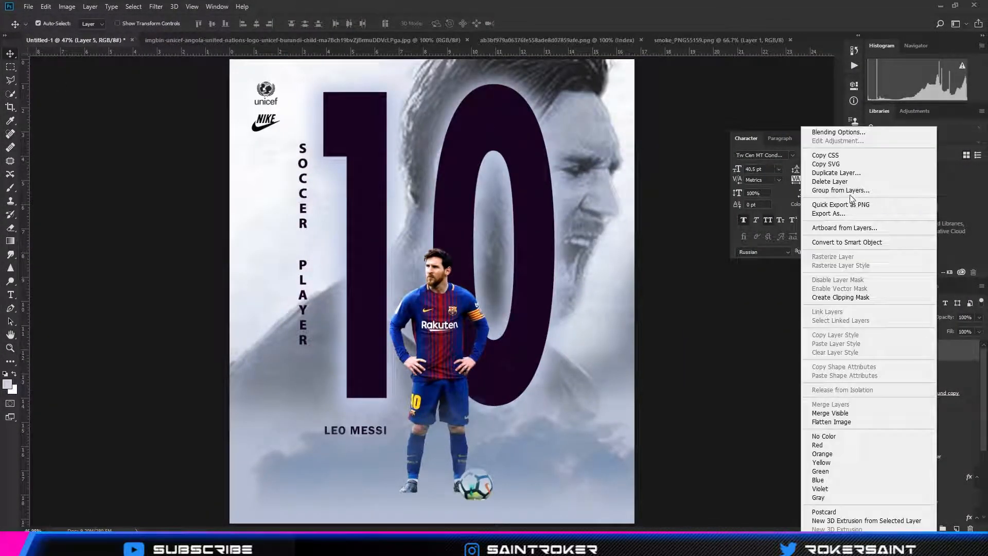
pyautogui.click(839, 171)
pyautogui.press('Return')
pyautogui.hotkey('ctrl', 't')
pyautogui.rightClick(576, 471)
pyautogui.click(602, 424)
pyautogui.moveTo(566, 397); pyautogui.dragTo(557, 154)
pyautogui.press('Return')
# Place the smoke copy beneath the shouting player's layer, reposition it along the poster's upper edge and flip it horizontally
pyautogui.moveTo(945, 354); pyautogui.dragTo(958, 504)
pyautogui.moveTo(332, 72); pyautogui.dragTo(362, 72)
pyautogui.hotkey('ctrl', ',')
pyautogui.moveTo(408, 126); pyautogui.dragTo(368, 89)
pyautogui.hotkey('ctrl', 't')
pyautogui.rightClick(308, 86)
pyautogui.click(355, 216)
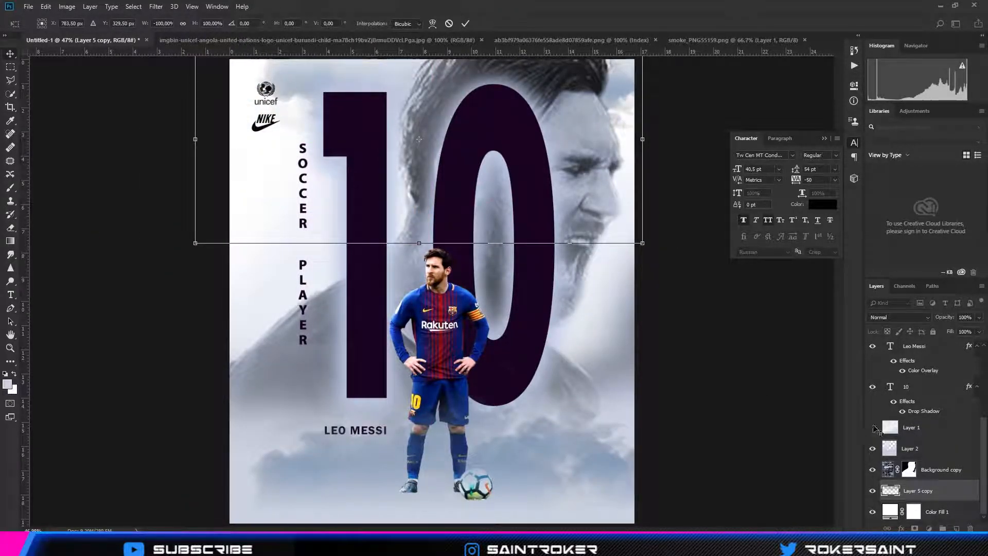
pyautogui.press('Return')
# Set the smoke copy's opacity to 61% and fit the poster to the screen
pyautogui.click(872, 427)
pyautogui.click(979, 317)
pyautogui.moveTo(980, 329); pyautogui.dragTo(962, 329)
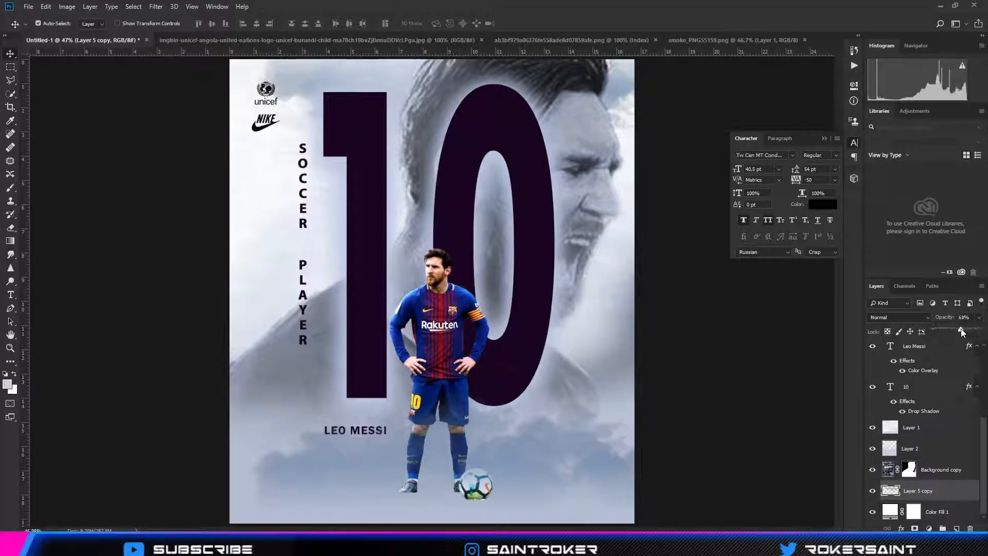
pyautogui.click(9, 348)
pyautogui.click(329, 23)
pyautogui.click(288, 23)
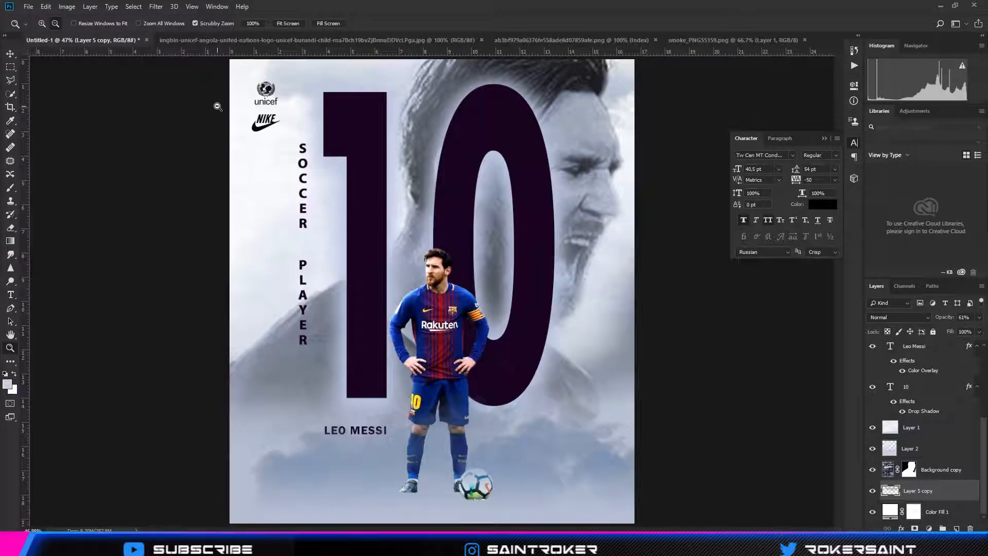
# Add a second Drop Shadow effect to the large "10"
pyautogui.press('v')
pyautogui.doubleClick(932, 386)
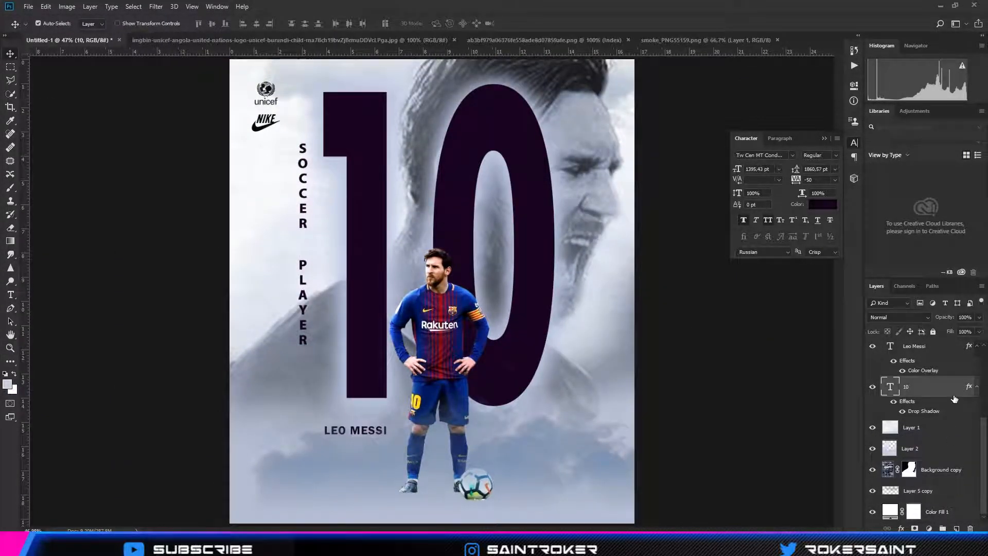
pyautogui.click(689, 312)
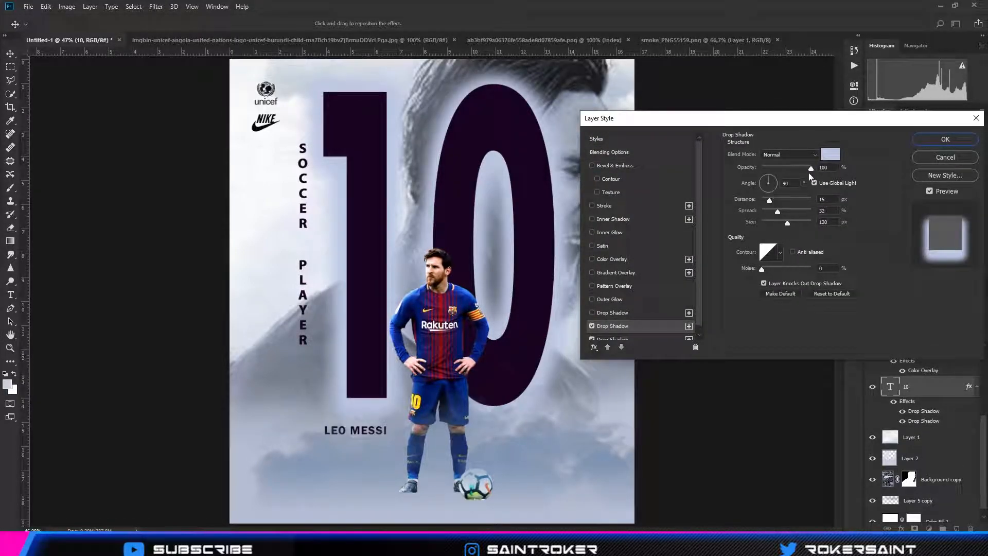
pyautogui.click(945, 139)
# Add a Satin effect to the large "10" in bright blue (#122ae1)
pyautogui.doubleClick(932, 386)
pyautogui.click(611, 259)
pyautogui.click(591, 259)
pyautogui.click(641, 250)
pyautogui.click(831, 154)
pyautogui.click(683, 105)
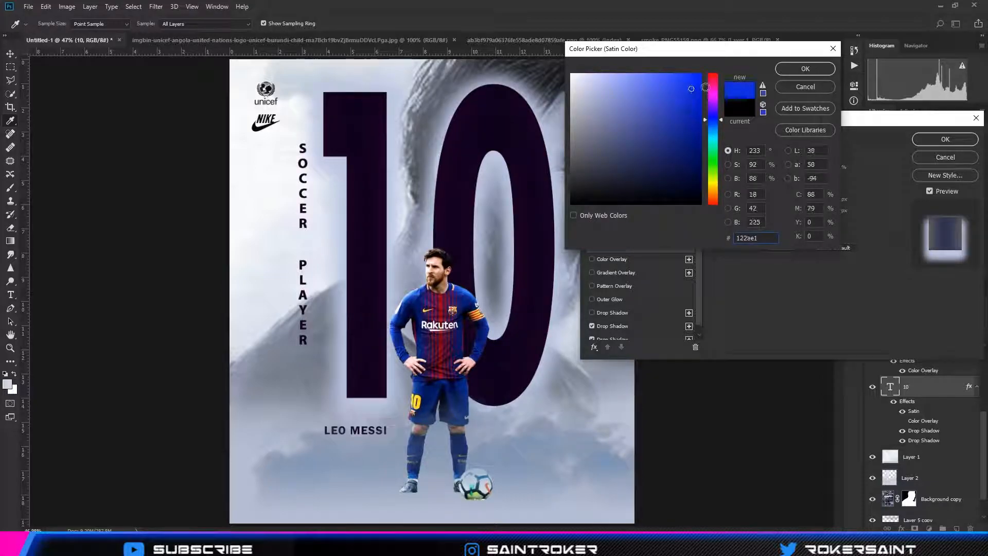
pyautogui.click(805, 68)
# Enable a Color Overlay on the "10" in very dark navy (#060830)
pyautogui.click(612, 259)
pyautogui.click(829, 157)
pyautogui.click(687, 177)
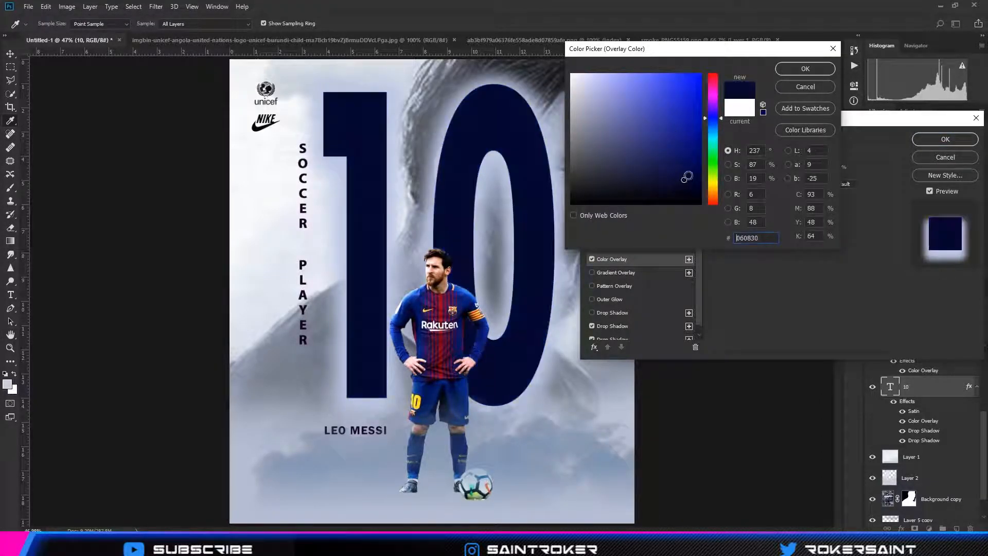
pyautogui.click(805, 69)
# Try a dark navy and a bright blue (#1a31de) as the Satin colour of the "10"
pyautogui.click(660, 247)
pyautogui.click(830, 153)
pyautogui.click(688, 172)
pyautogui.click(805, 68)
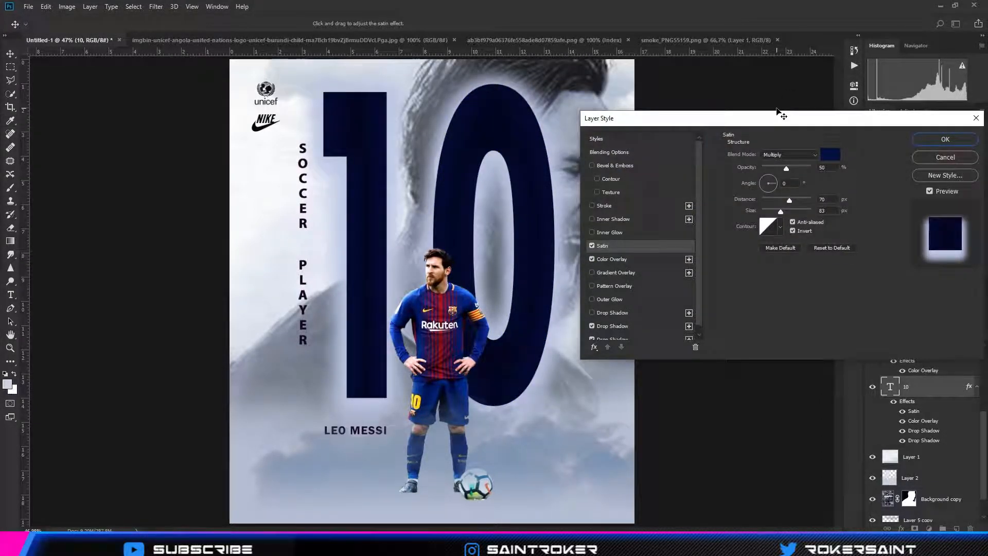
pyautogui.click(830, 154)
pyautogui.click(686, 91)
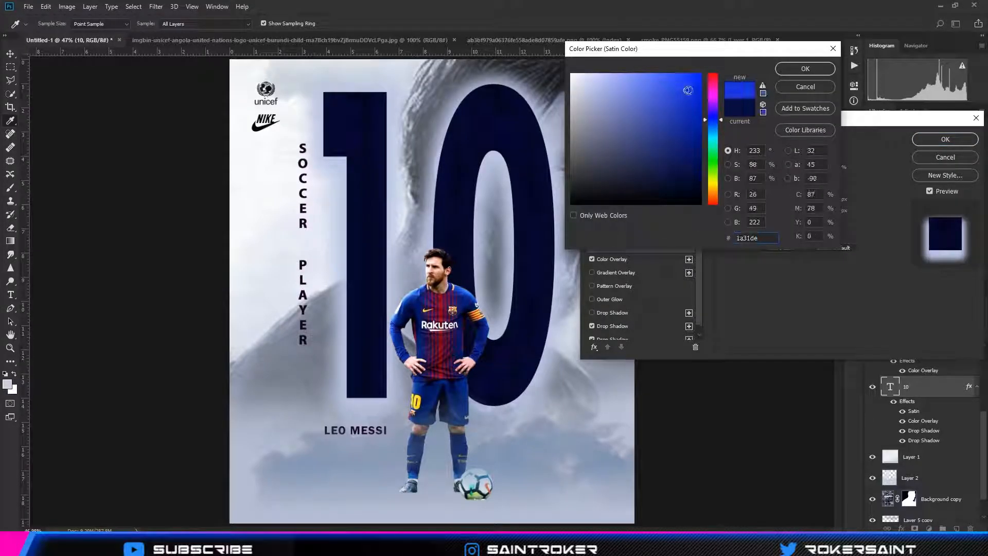
pyautogui.click(805, 68)
# Adjust the Color Overlay of the "10" to a more saturated dark navy
pyautogui.click(618, 259)
pyautogui.click(830, 157)
pyautogui.click(693, 176)
pyautogui.click(806, 68)
# Change the Satin blend mode to Normal and its colour to a medium royal blue after trying a paler tone
pyautogui.click(633, 246)
pyautogui.click(830, 153)
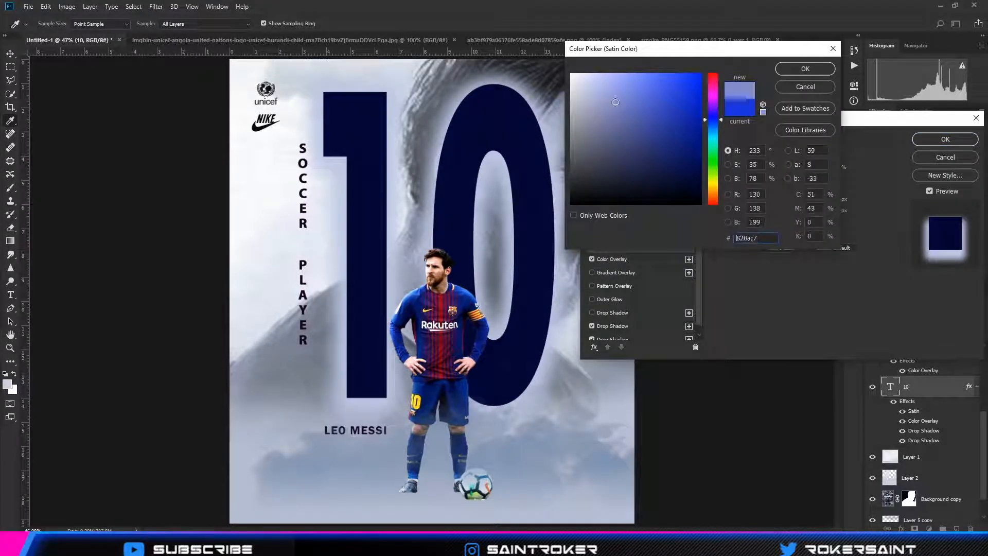
pyautogui.click(603, 83)
pyautogui.click(796, 72)
pyautogui.click(807, 154)
pyautogui.click(800, 165)
pyautogui.click(826, 154)
pyautogui.moveTo(664, 90); pyautogui.dragTo(679, 120)
pyautogui.click(806, 69)
# Reduce the Satin effect to a low opacity, give it an S-curve contour and apply the layer style
pyautogui.click(785, 169)
pyautogui.moveTo(780, 175); pyautogui.dragTo(767, 178)
pyautogui.click(773, 227)
pyautogui.press('Escape')
pyautogui.click(780, 227)
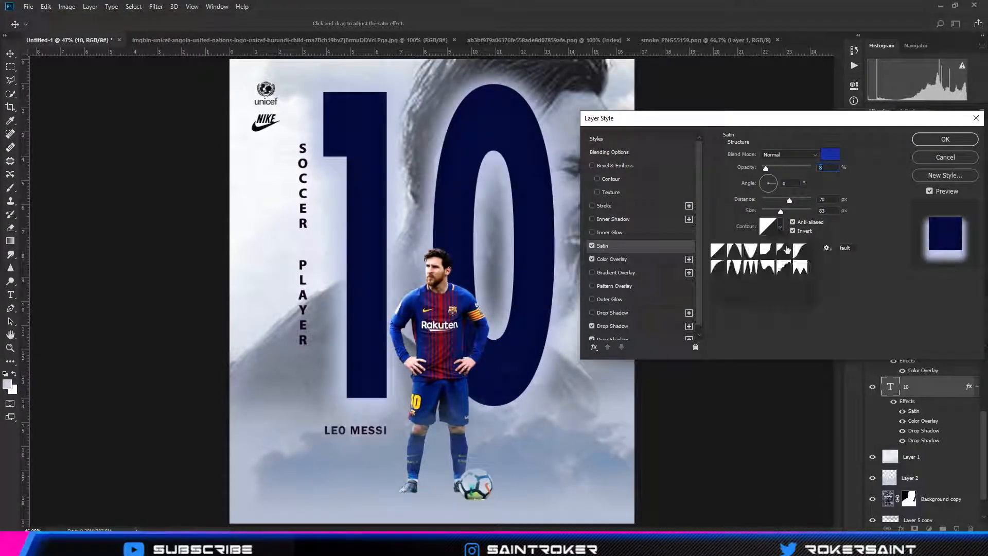
pyautogui.click(810, 208)
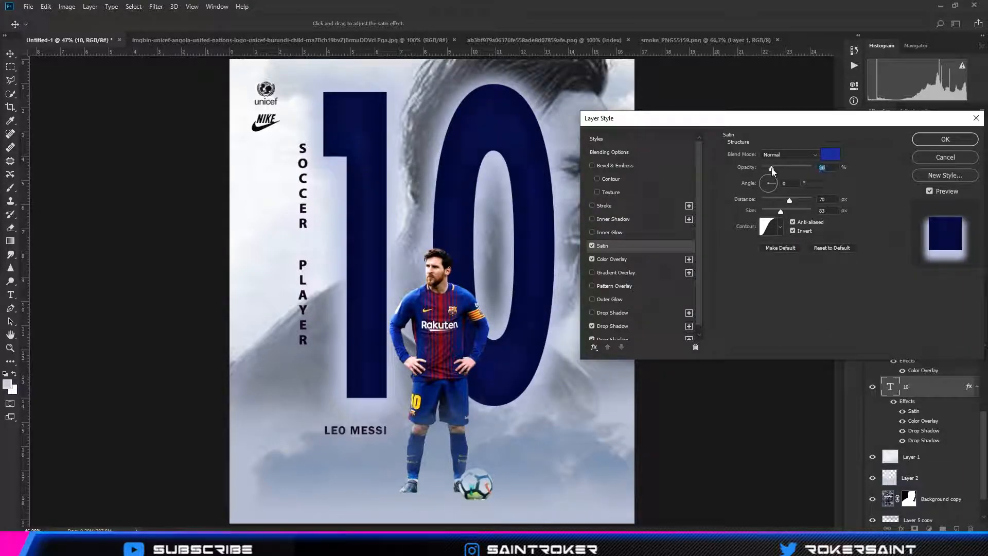
pyautogui.press('Return')
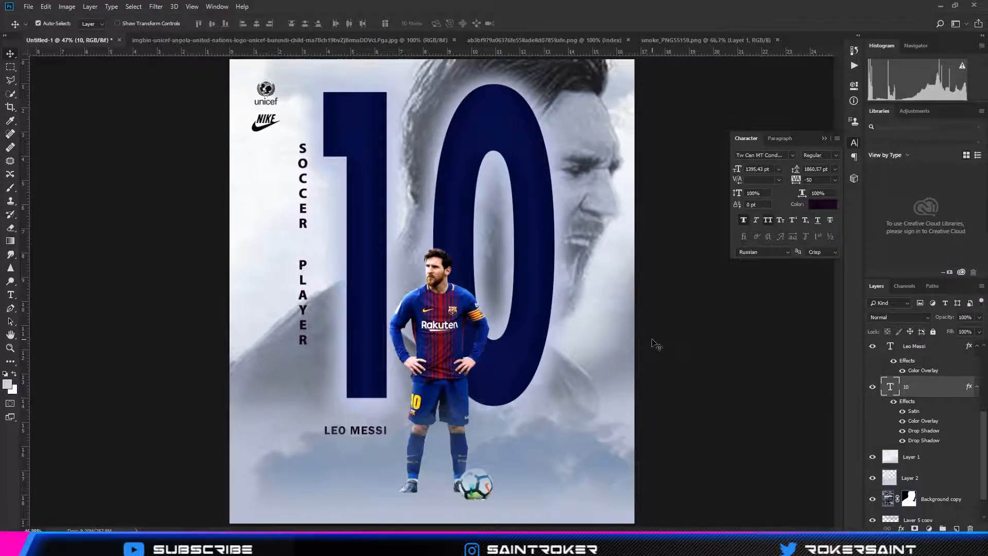
# Give the player-name text a navy Color Overlay sampled from the large "10"
pyautogui.click(344, 430)
pyautogui.moveTo(940, 479); pyautogui.dragTo(946, 350)
pyautogui.doubleClick(945, 365)
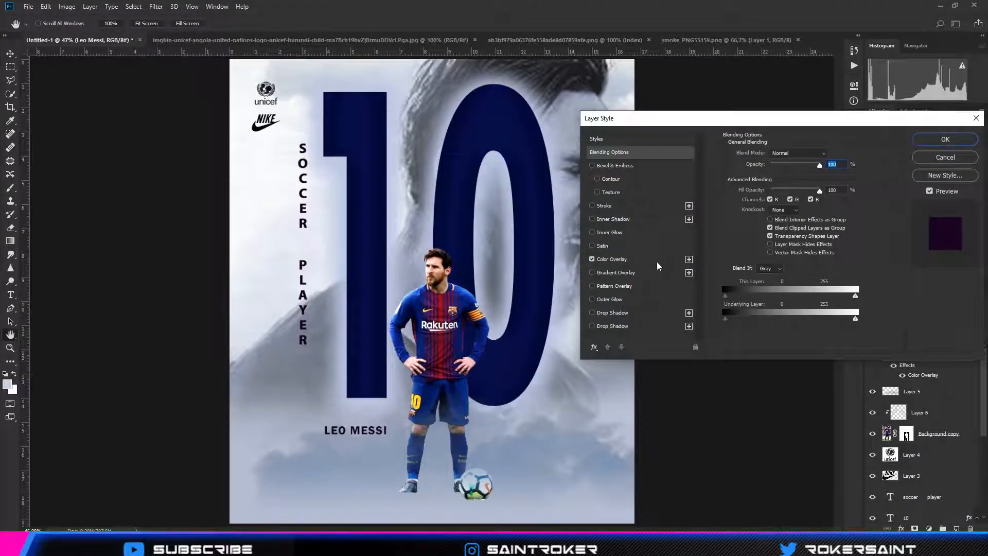
pyautogui.click(638, 259)
pyautogui.click(823, 153)
pyautogui.click(543, 133)
pyautogui.press('Return')
pyautogui.press('Return')
# Apply the same navy Color Overlay to the vertical "SOCCER PLAYER" text
pyautogui.click(305, 198)
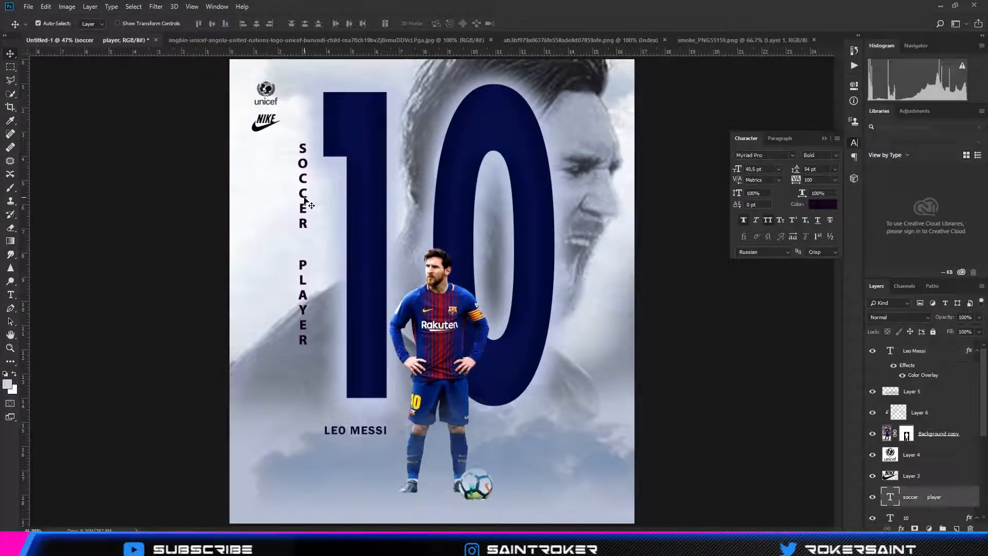
pyautogui.doubleClick(957, 498)
pyautogui.click(638, 259)
pyautogui.click(823, 153)
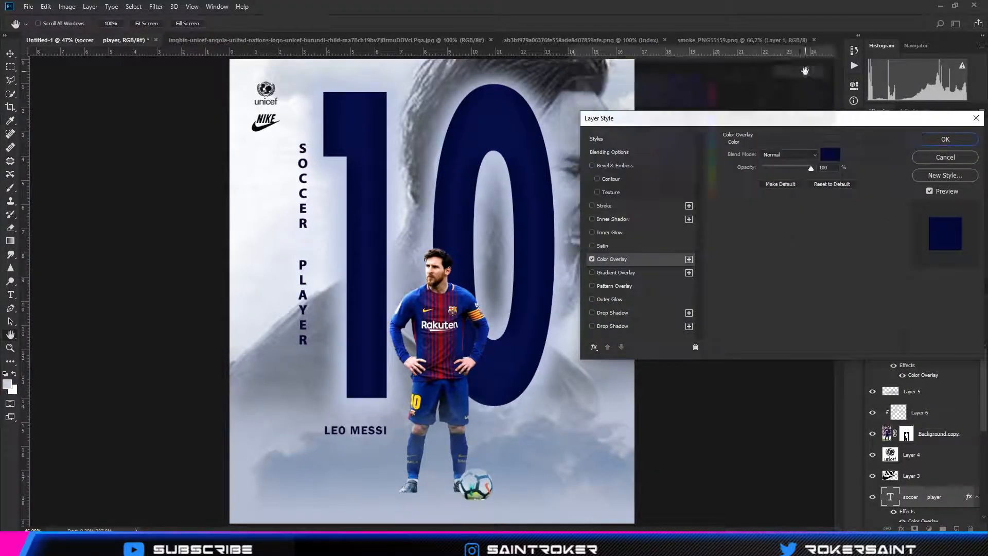
pyautogui.press('Return')
pyautogui.press('Return')
# Apply the navy Color Overlay to the Nike logo
pyautogui.click(255, 123)
pyautogui.doubleClick(960, 479)
pyautogui.click(638, 260)
pyautogui.press('Return')
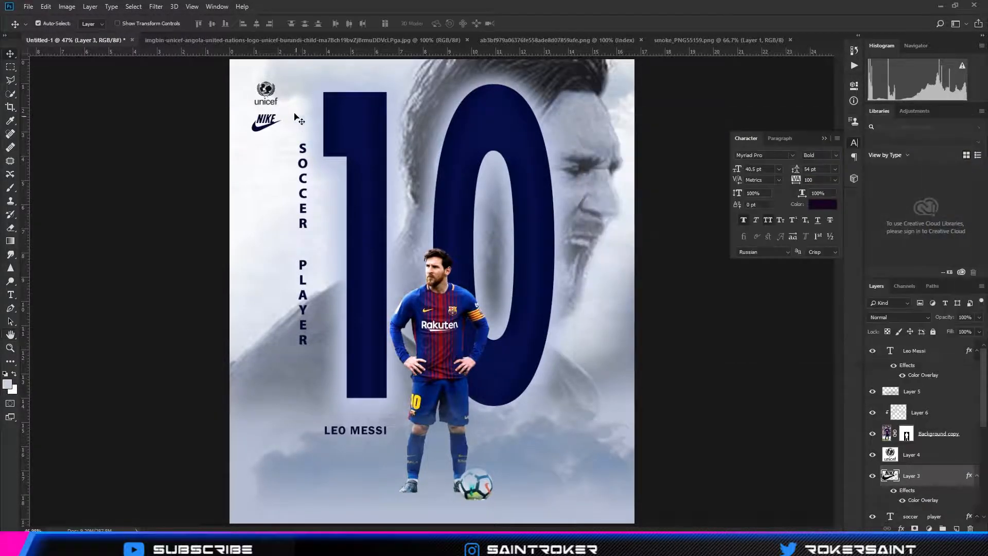
# Colorize the unicef logo with a Hue/Saturation adjustment
pyautogui.click(267, 93)
pyautogui.click(66, 6)
pyautogui.click(199, 86)
pyautogui.click(705, 319)
pyautogui.click(719, 211)
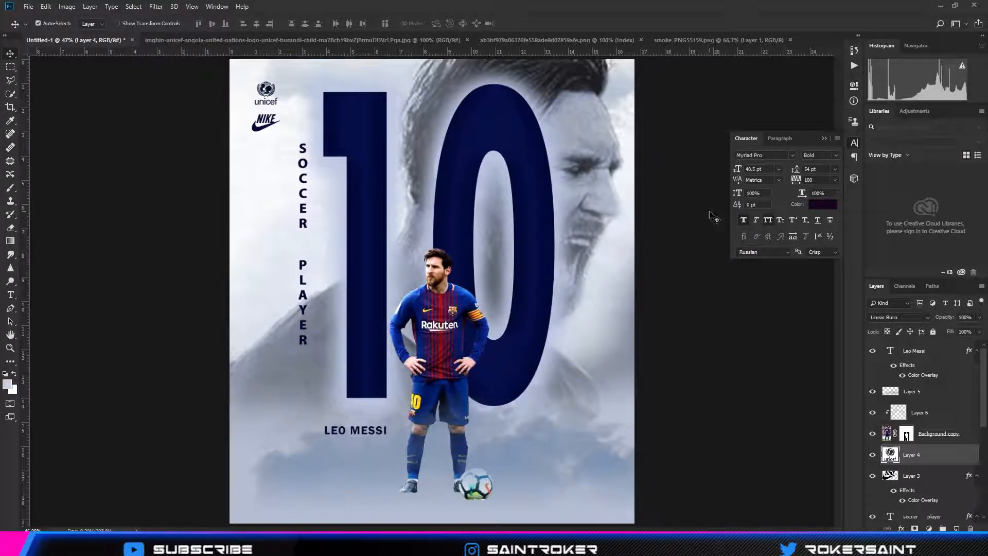
# Try other stacking positions for the smoke and the Layer 1 texture, and undo the moves
pyautogui.scroll(-5, 937, 439)
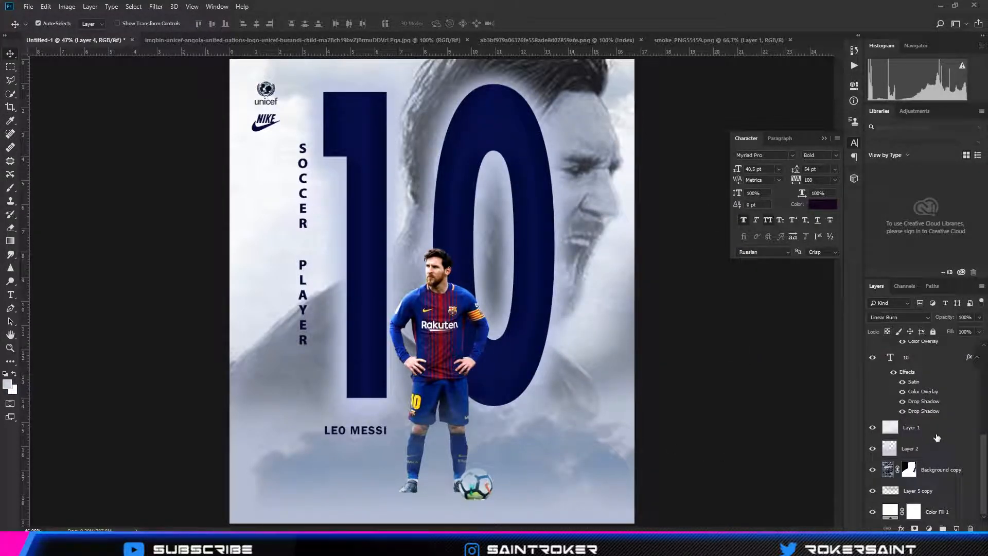
pyautogui.click(872, 492)
pyautogui.click(872, 493)
pyautogui.scroll(5, 914, 494)
pyautogui.moveTo(939, 395); pyautogui.dragTo(936, 502)
pyautogui.moveTo(937, 469); pyautogui.dragTo(940, 362)
pyautogui.hotkey('ctrl', 'alt', 'z')
pyautogui.hotkey('ctrl', 'alt', 'z')
pyautogui.scroll(-5, 940, 427)
pyautogui.moveTo(941, 430); pyautogui.dragTo(942, 478)
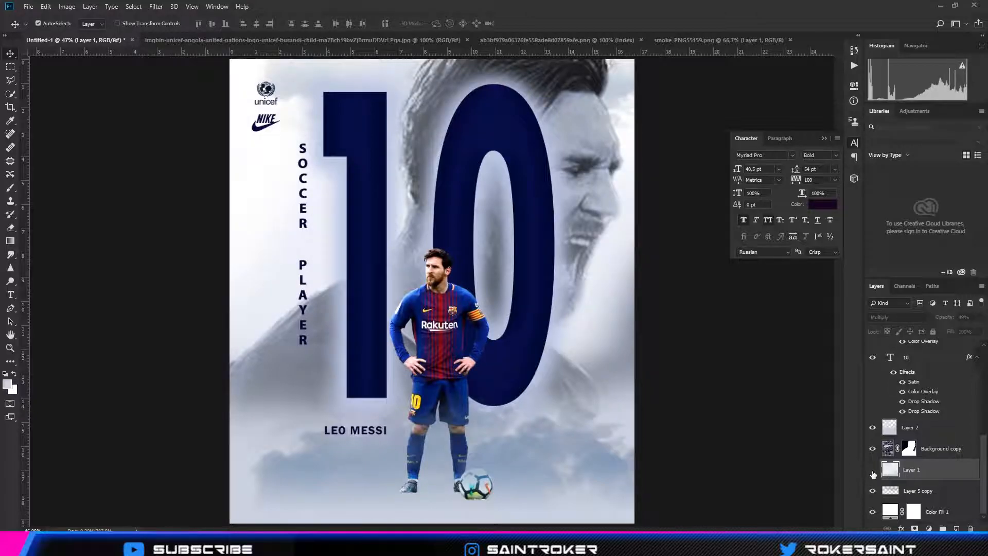
pyautogui.hotkey('ctrl', 'alt', 'z')
# Place the Layer 5 smoke behind the standing player and add a Curves adjustment layer above it that brightens the tones
pyautogui.moveTo(938, 350); pyautogui.dragTo(955, 451)
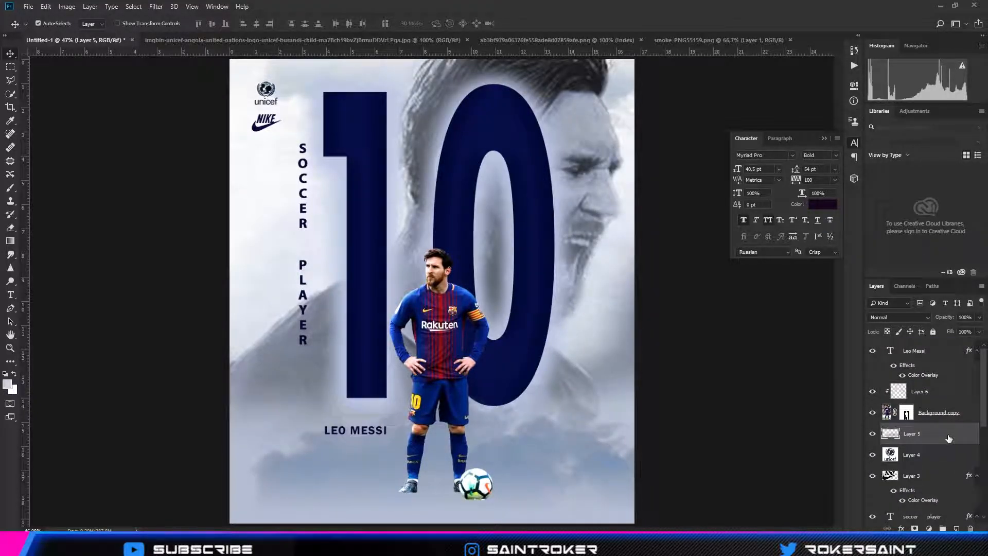
pyautogui.click(929, 529)
pyautogui.click(921, 406)
pyautogui.moveTo(814, 150); pyautogui.dragTo(814, 146)
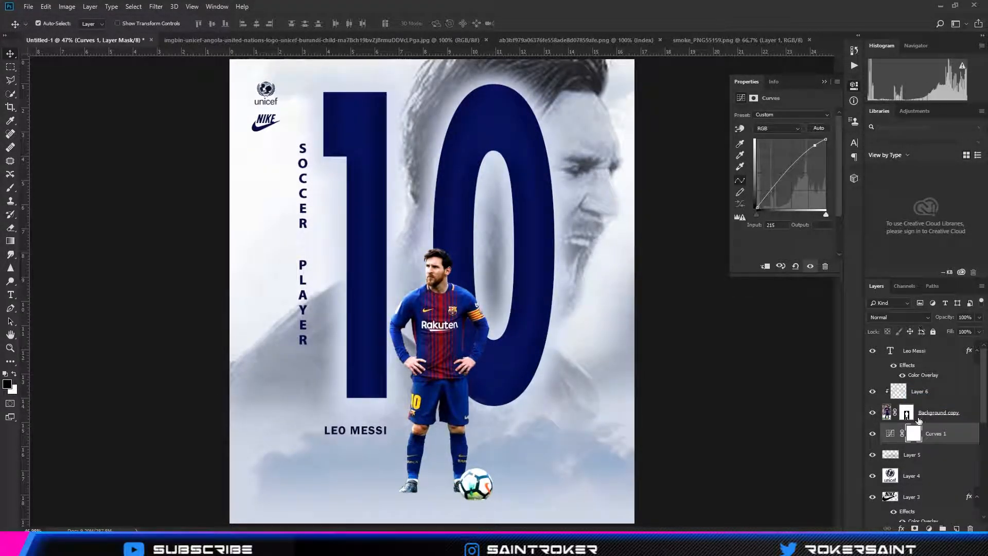
pyautogui.click(923, 455)
pyautogui.click(67, 6)
pyautogui.moveTo(88, 33)
pyautogui.click(199, 59)
pyautogui.moveTo(766, 190); pyautogui.dragTo(766, 180)
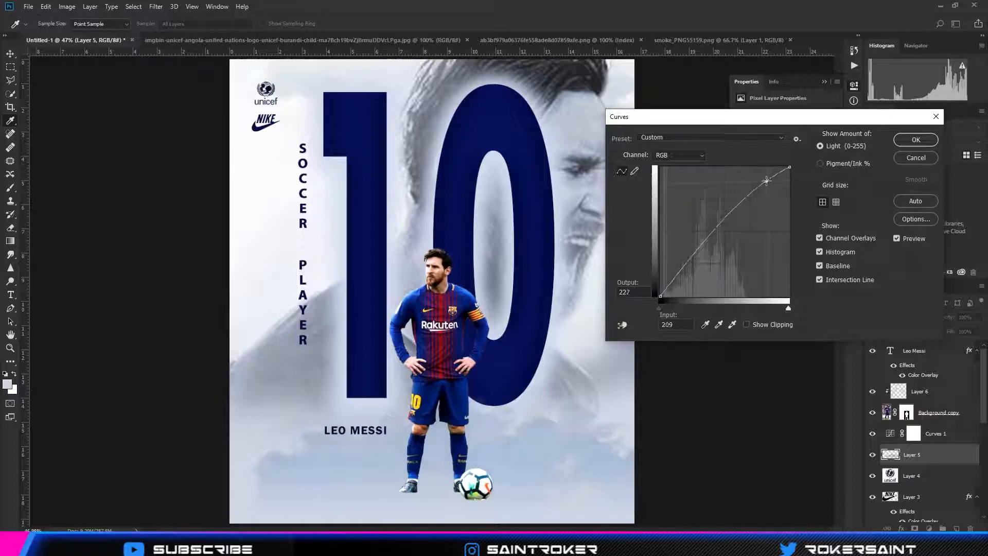
pyautogui.moveTo(668, 285); pyautogui.dragTo(666, 290)
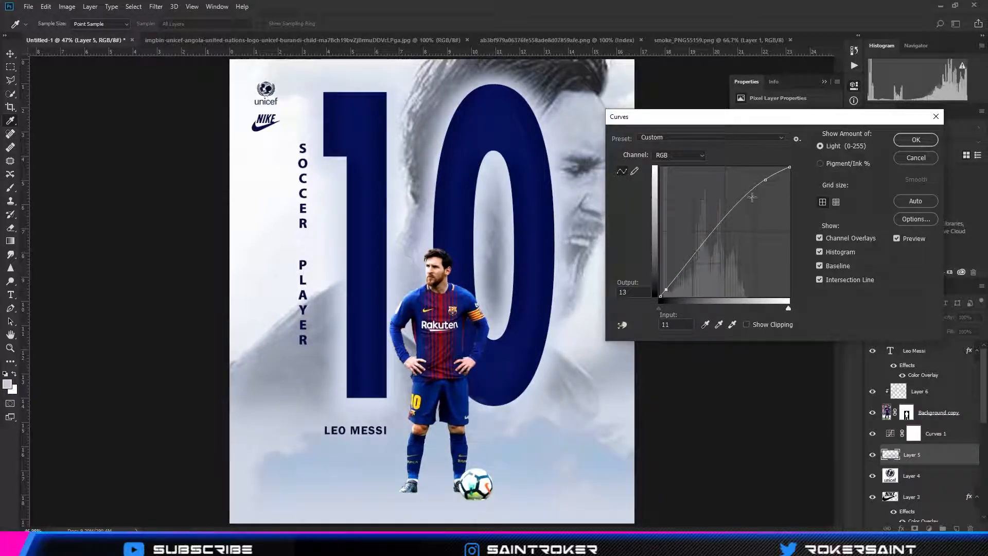
pyautogui.moveTo(749, 198); pyautogui.dragTo(760, 188)
pyautogui.click(907, 157)
# Lighten the midtones of the Layer 5 smoke slightly with Levels
pyautogui.click(67, 6)
pyautogui.moveTo(88, 33)
pyautogui.click(198, 47)
pyautogui.moveTo(675, 215); pyautogui.dragTo(664, 216)
pyautogui.click(783, 118)
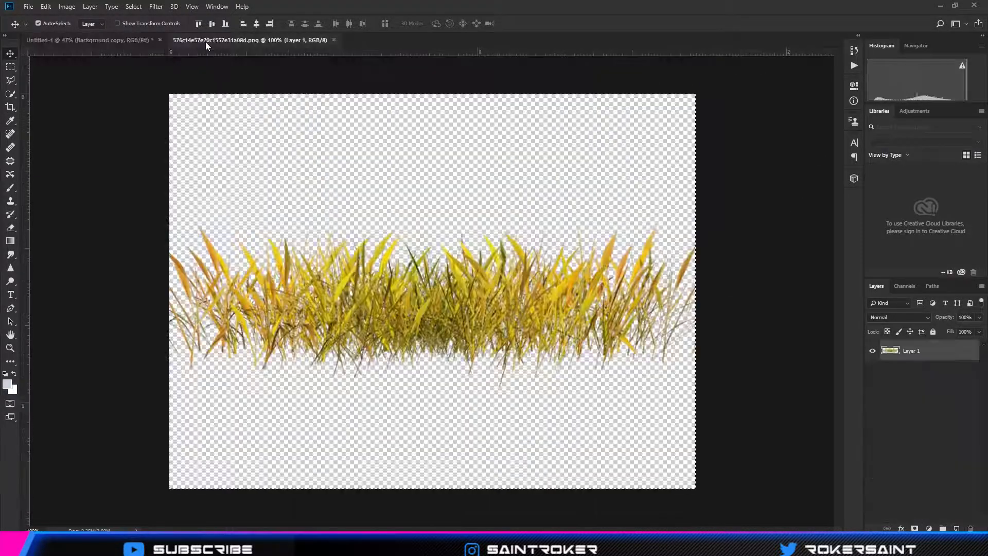
# Bring the grass image into the poster, stack it above the player and scale it down at his feet
pyautogui.moveTo(206, 42); pyautogui.dragTo(414, 490)
pyautogui.hotkey('ctrl', 't')
pyautogui.press('Return')
pyautogui.moveTo(915, 512); pyautogui.dragTo(916, 391)
pyautogui.hotkey('ctrl', 't')
pyautogui.moveTo(561, 462); pyautogui.dragTo(532, 484)
pyautogui.moveTo(498, 501); pyautogui.dragTo(489, 505)
pyautogui.press('Return')
# Nudge the standing player down, then shrink the grass and fit it under his feet and the ball
pyautogui.moveTo(458, 465); pyautogui.dragTo(458, 471)
pyautogui.click(454, 505)
pyautogui.hotkey('ctrl', 't')
pyautogui.moveTo(521, 475); pyautogui.dragTo(474, 500)
pyautogui.moveTo(451, 501); pyautogui.dragTo(489, 487)
pyautogui.press('Return')
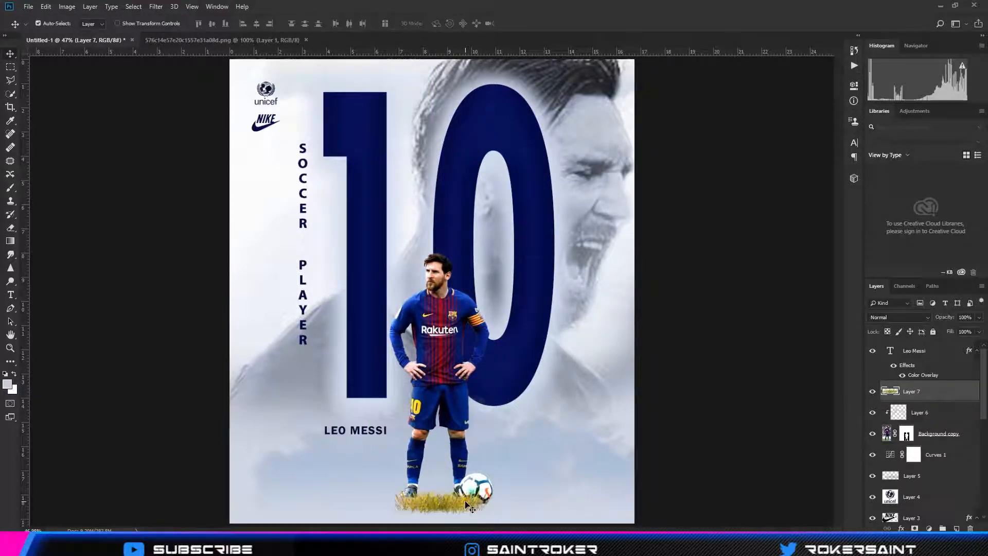
# Try clipping the grass to the player, then release it and set its blend mode to Darken
pyautogui.keyDown('alt'); pyautogui.click(933, 402); pyautogui.keyUp('alt')
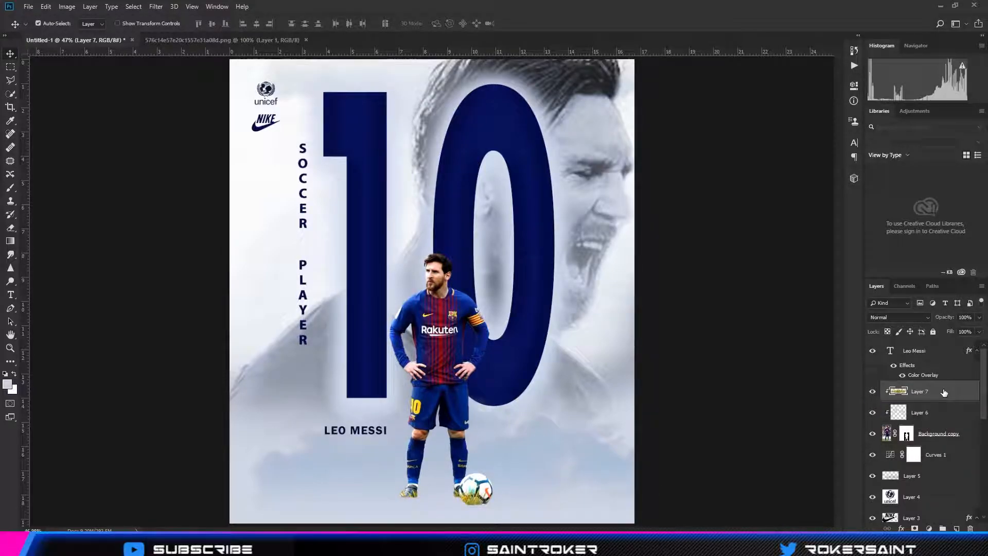
pyautogui.click(907, 317)
pyautogui.click(906, 317)
pyautogui.scroll(-5, 906, 317)
pyautogui.scroll(2, 907, 317)
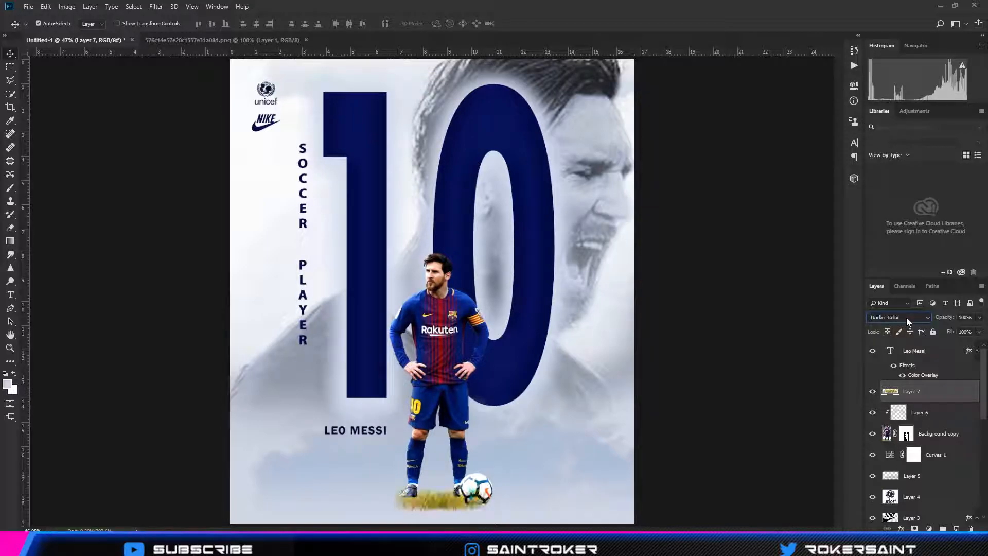
# Colorize the grass green with Hue/Saturation and raise its lightness slightly
pyautogui.click(67, 7)
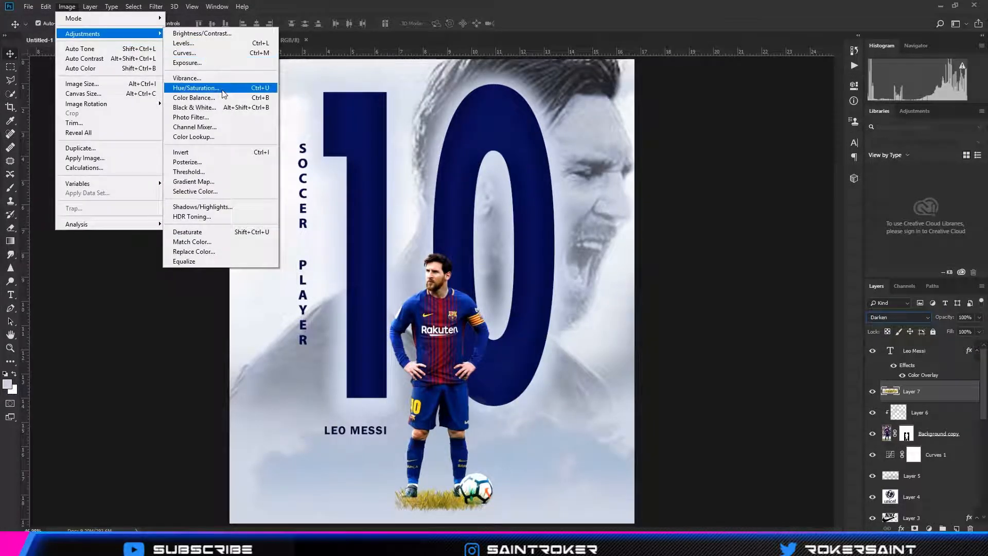
pyautogui.click(314, 86)
pyautogui.click(710, 319)
pyautogui.moveTo(618, 266); pyautogui.dragTo(571, 268)
pyautogui.moveTo(603, 314)
pyautogui.mouseDown()
pyautogui.moveTo(591, 315)
pyautogui.moveTo(625, 315)
pyautogui.moveTo(607, 317)
pyautogui.moveTo(601, 291)
pyautogui.moveTo(576, 262)
pyautogui.moveTo(607, 314)
pyautogui.mouseUp()
pyautogui.click(709, 214)
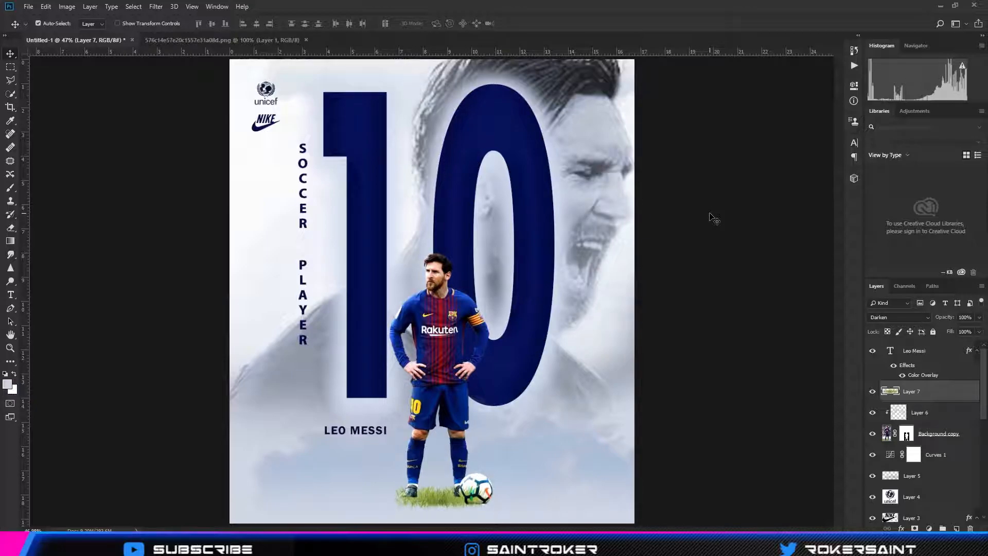
# Move the Layer 5 smoke in front of the standing player and shift it slightly lower on the poster
pyautogui.click(558, 469)
pyautogui.moveTo(932, 477); pyautogui.dragTo(936, 401)
pyautogui.moveTo(586, 478); pyautogui.dragTo(585, 498)
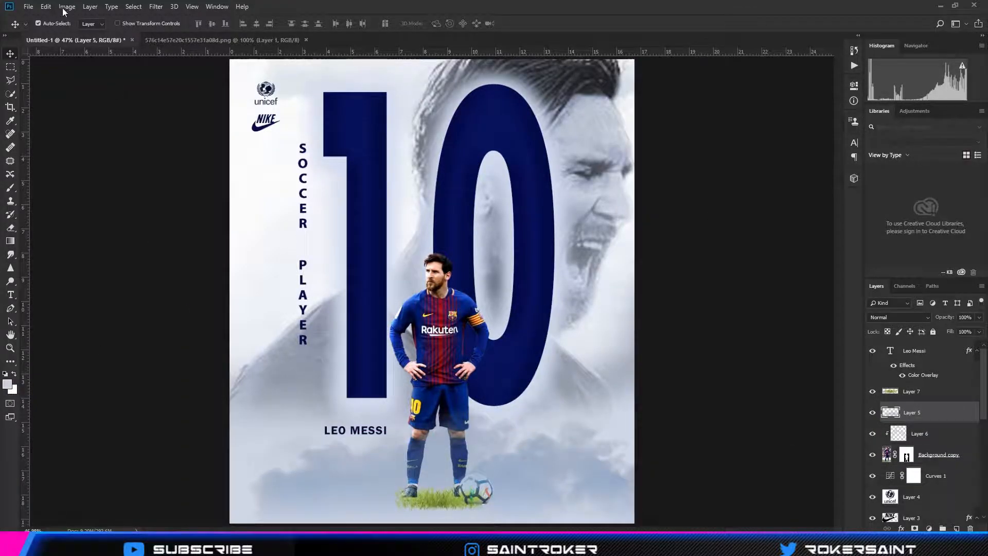
# Brighten the Layer 5 smoke with Levels, using input values of about 34, 1.69 and 203
pyautogui.hotkey('ctrl', 'l')
pyautogui.moveTo(675, 214); pyautogui.dragTo(650, 213)
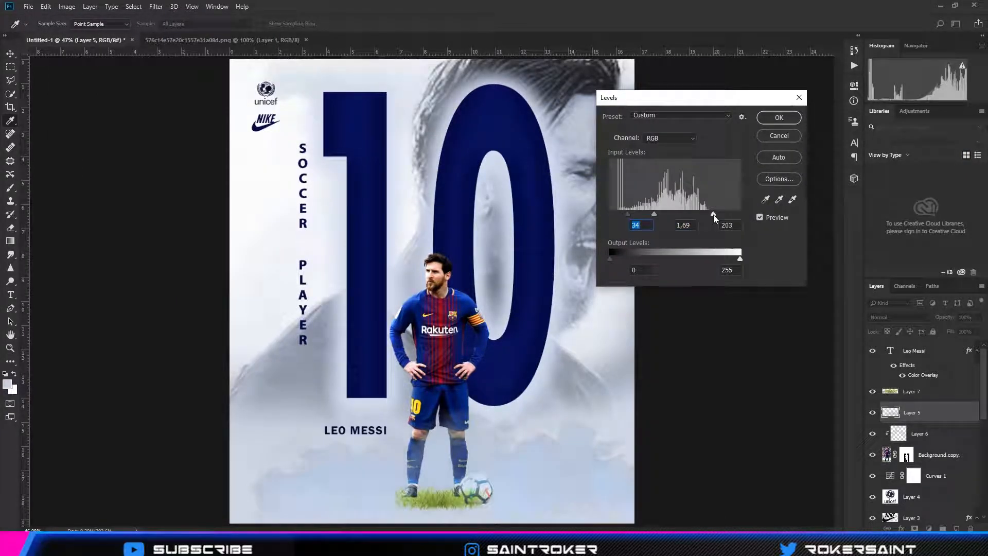
pyautogui.press('Return')
# Colorize the smoke pale blue with Hue/Saturation: hue about 202, saturation 85 and lightness +63
pyautogui.hotkey('ctrl', 'u')
pyautogui.click(705, 319)
pyautogui.moveTo(607, 262); pyautogui.dragTo(635, 316)
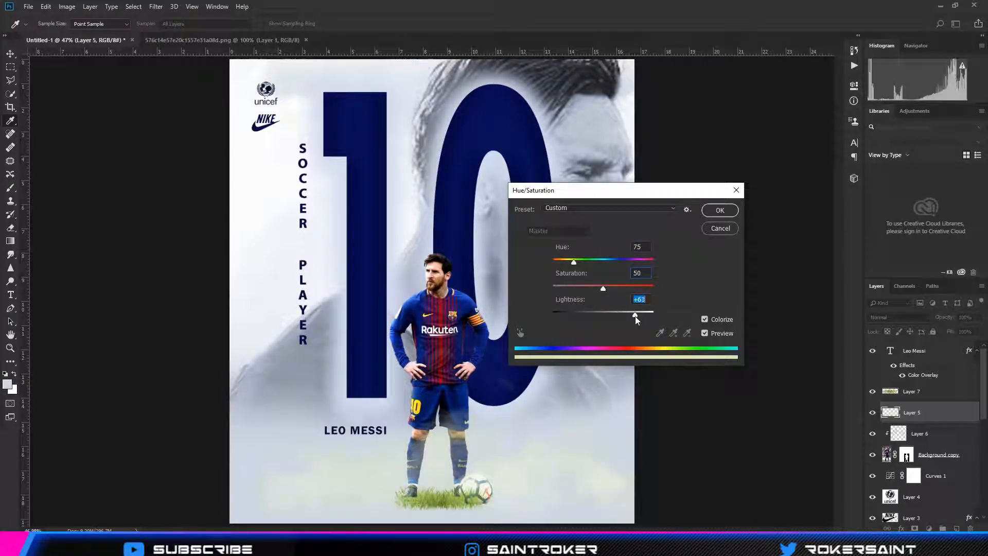
pyautogui.press('Tab')
pyautogui.write('85')
pyautogui.moveTo(595, 264); pyautogui.dragTo(612, 263)
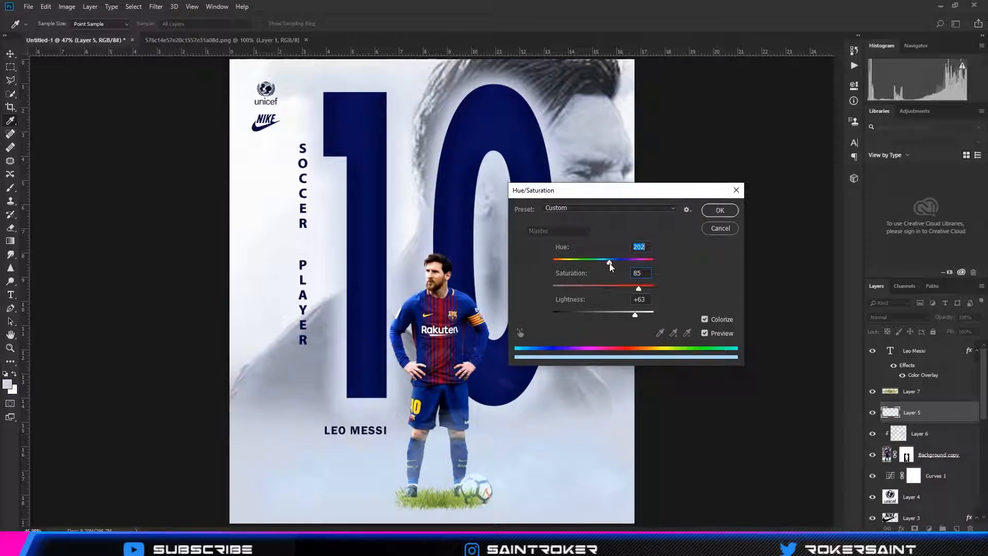
pyautogui.click(724, 210)
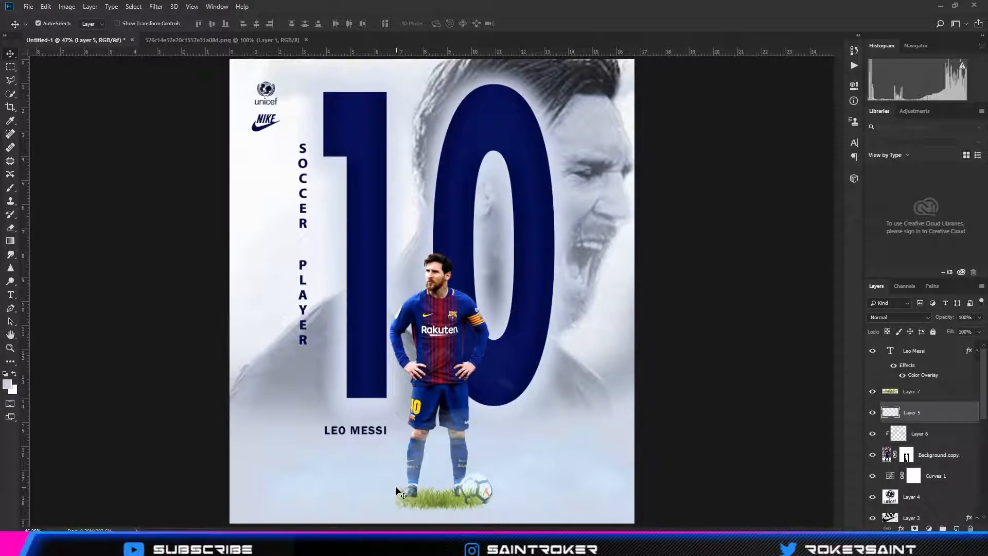
pyautogui.click(906, 455)
pyautogui.press('b')
pyautogui.press('d')
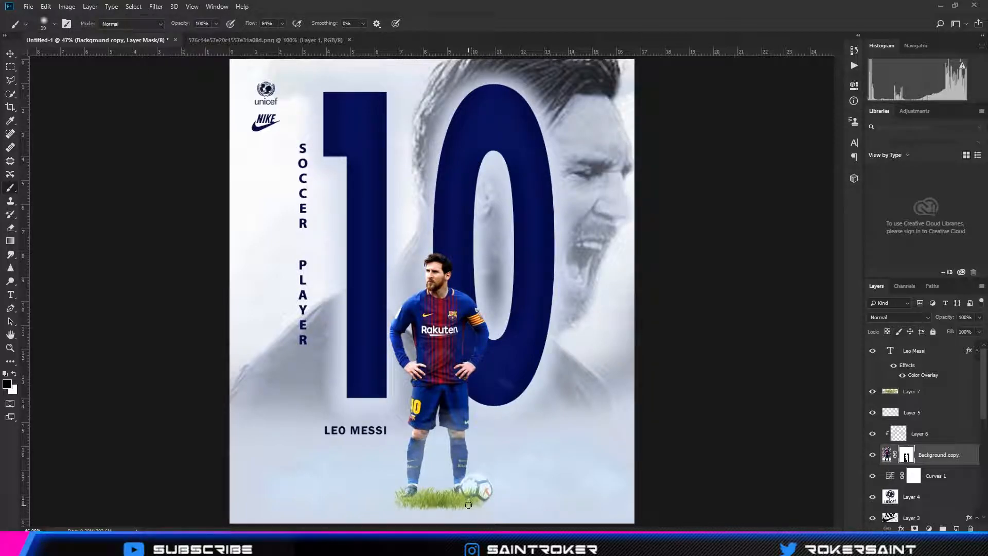
pyautogui.click(10, 54)
pyautogui.click(10, 348)
pyautogui.click(328, 23)
pyautogui.click(292, 24)
pyautogui.click(9, 54)
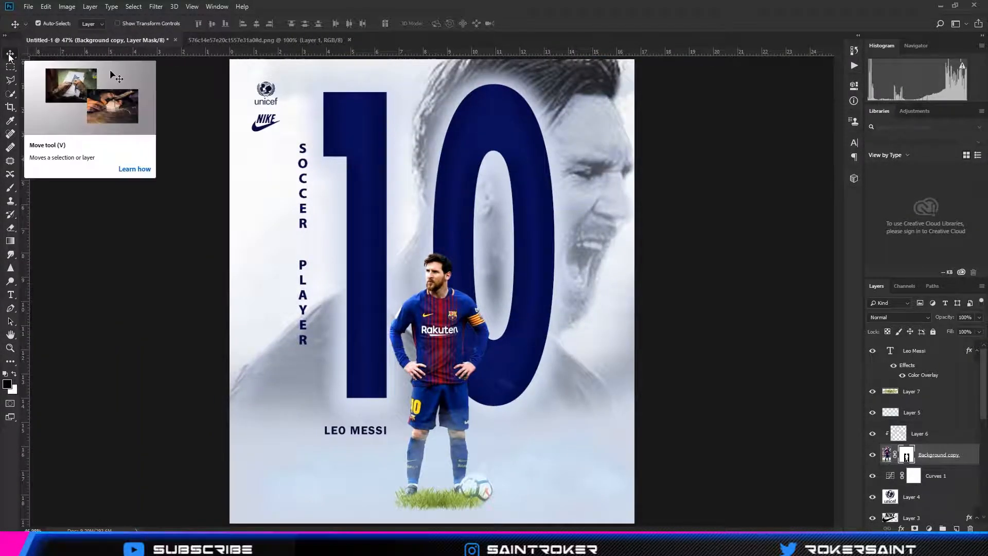
# Paste another smoke layer, stack it between the "10" and the player, and position it over the number's lower part
pyautogui.click(934, 413)
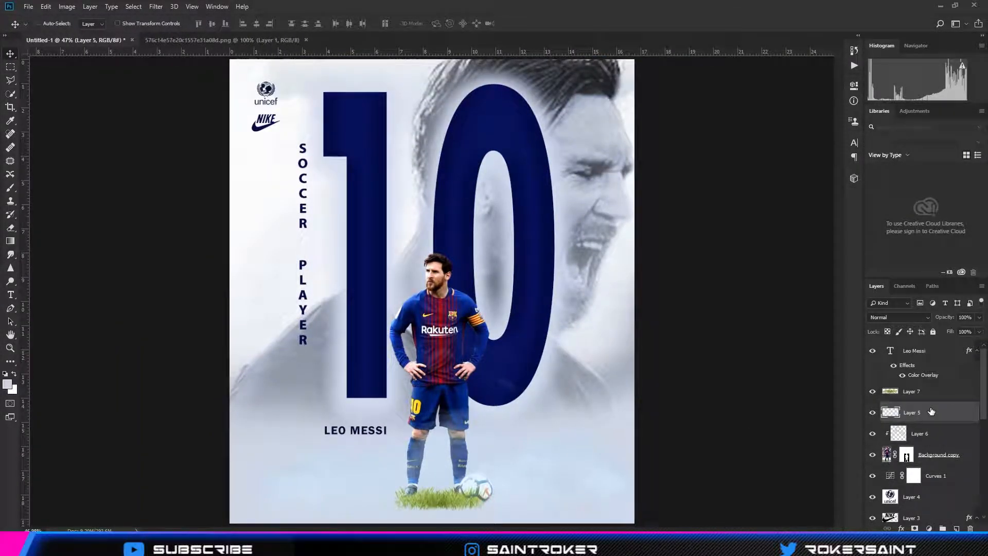
pyautogui.hotkey('ctrl', 'v')
pyautogui.moveTo(581, 321); pyautogui.dragTo(575, 275)
pyautogui.moveTo(961, 414); pyautogui.dragTo(958, 444)
pyautogui.moveTo(563, 291); pyautogui.dragTo(552, 395)
# Add a layer mask to the grass and dab along its lower edge with a soft black brush
pyautogui.scroll(3, 926, 412)
pyautogui.click(941, 412)
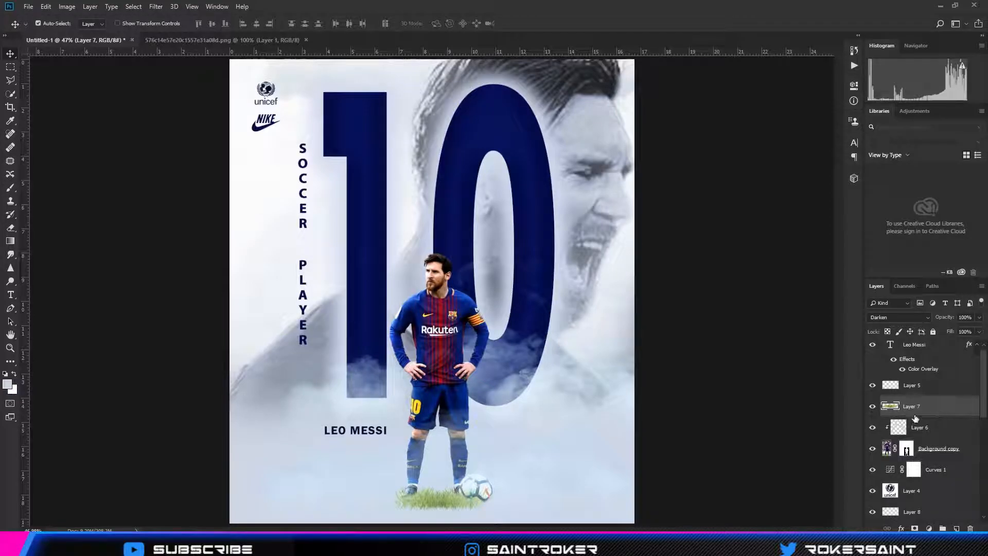
pyautogui.click(914, 528)
pyautogui.click(9, 187)
pyautogui.click(54, 24)
pyautogui.click(429, 513)
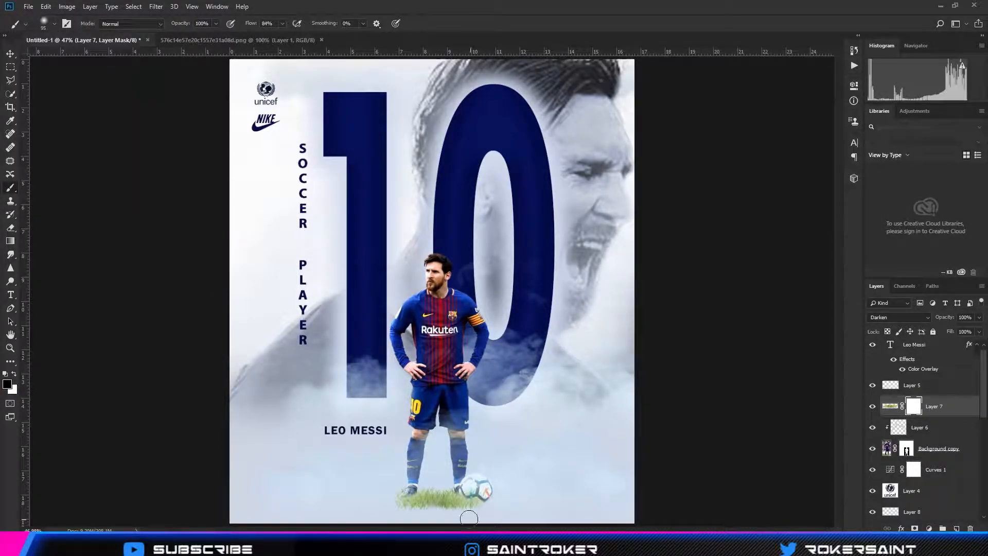
# Break up and fade the grass's lower edge on its mask with textured brushes at 95 px
pyautogui.click(54, 23)
pyautogui.click(88, 105)
pyautogui.click(432, 497)
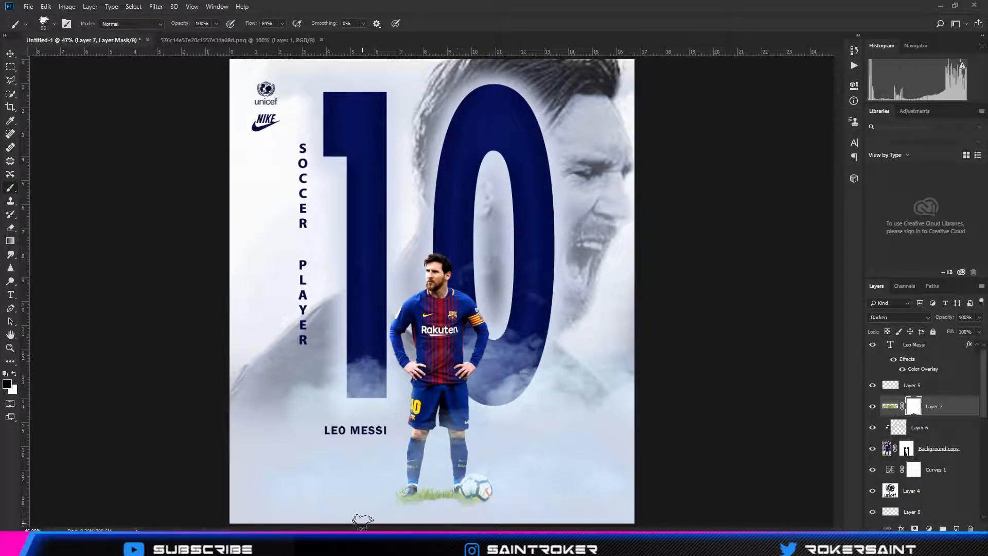
pyautogui.click(54, 24)
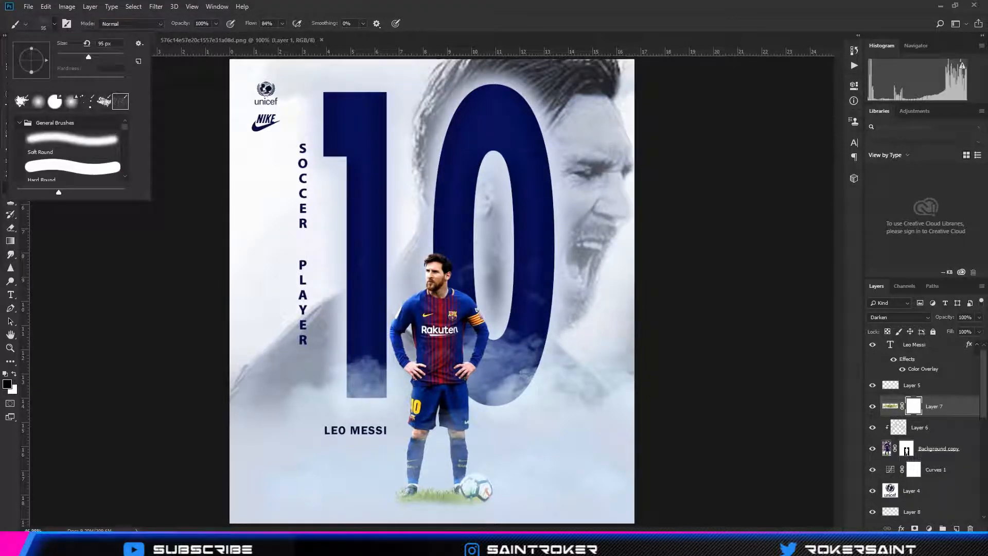
pyautogui.click(420, 486)
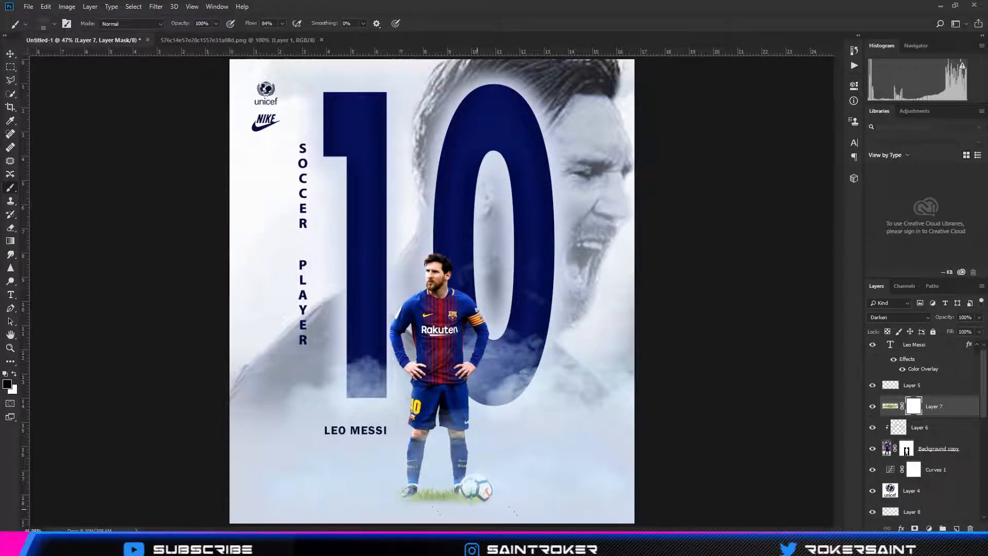
# Add the text "2019" in the lower right area of the poster
pyautogui.click(10, 294)
pyautogui.click(295, 491)
pyautogui.click(11, 294)
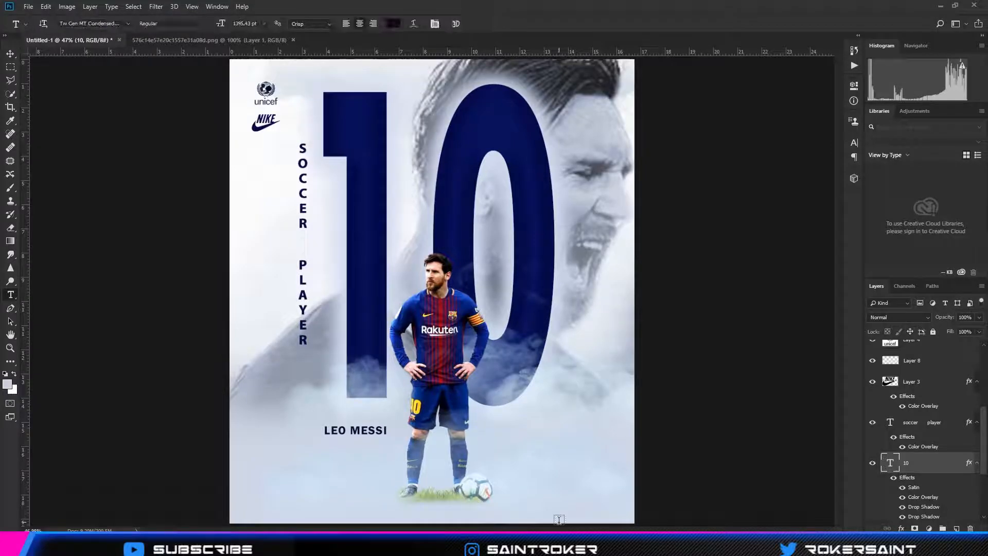
pyautogui.click(573, 495)
pyautogui.write('20')
pyautogui.click(9, 54)
pyautogui.moveTo(550, 495); pyautogui.dragTo(567, 497)
pyautogui.hotkey('ctrl', 'z')
# Move the "2019" layer to the top of the stack, then shrink the text and centre it below the grass
pyautogui.scroll(-1, 926, 438)
pyautogui.scroll(1, 949, 415)
pyautogui.scroll(-4, 949, 415)
pyautogui.moveTo(938, 453); pyautogui.dragTo(938, 400)
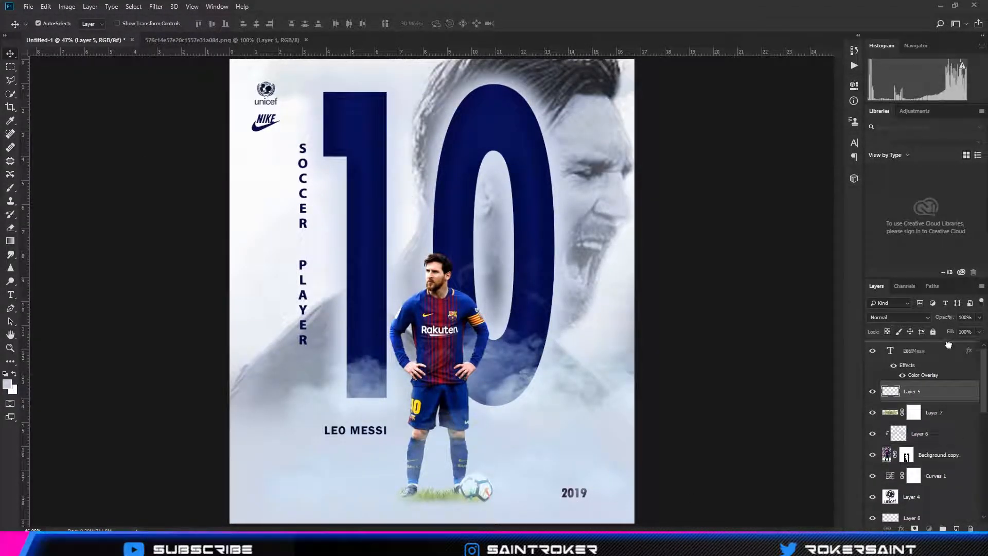
pyautogui.hotkey('ctrl', 't')
pyautogui.moveTo(572, 494); pyautogui.dragTo(454, 507)
pyautogui.press('Return')
# Apply the navy Color Overlay to the "2019" text
pyautogui.doubleClick(949, 346)
pyautogui.click(673, 256)
pyautogui.click(938, 139)
# Widen the letter tracking of "2019" and refine its size and position under the player's feet
pyautogui.click(854, 143)
pyautogui.click(835, 179)
pyautogui.click(826, 294)
pyautogui.hotkey('ctrl', 't')
pyautogui.moveTo(458, 498); pyautogui.dragTo(454, 501)
pyautogui.press('Return')
pyautogui.click(834, 179)
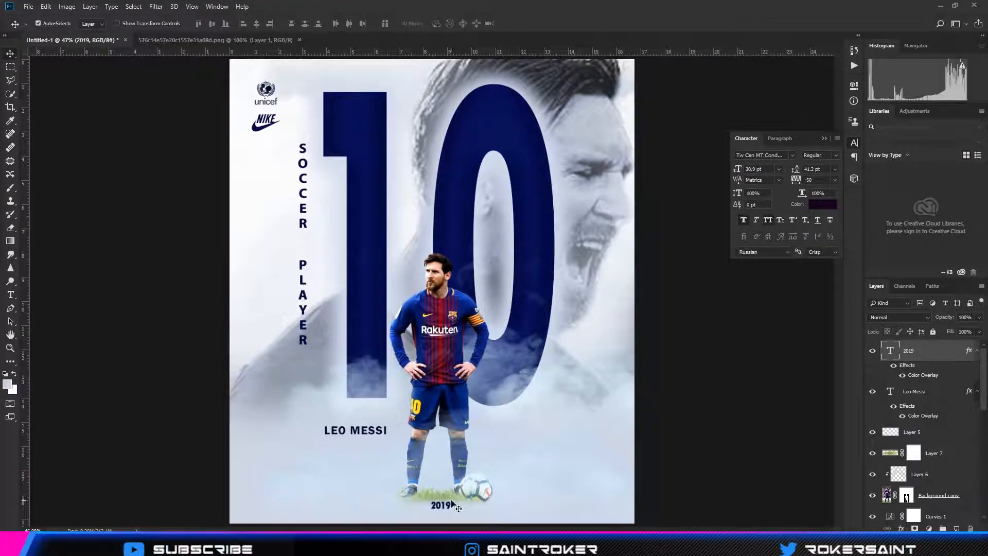
pyautogui.click(826, 294)
pyautogui.click(835, 180)
pyautogui.click(826, 303)
# Enlarge the player-name text slightly and nudge it back into place beneath the "10"
pyautogui.click(379, 431)
pyautogui.hotkey('ctrl', 't')
pyautogui.moveTo(388, 424); pyautogui.dragTo(394, 421)
pyautogui.press('Return')
pyautogui.moveTo(390, 432); pyautogui.dragTo(392, 431)
# Align the player-name text with the left edge of the "10" using a temporary vertical guide, and remove the guide
pyautogui.moveTo(24, 342); pyautogui.dragTo(324, 100)
pyautogui.moveTo(367, 431); pyautogui.dragTo(377, 430)
pyautogui.moveTo(321, 73); pyautogui.dragTo(324, 69)
pyautogui.moveTo(351, 430); pyautogui.dragTo(345, 429)
pyautogui.moveTo(324, 346); pyautogui.dragTo(8, 220)
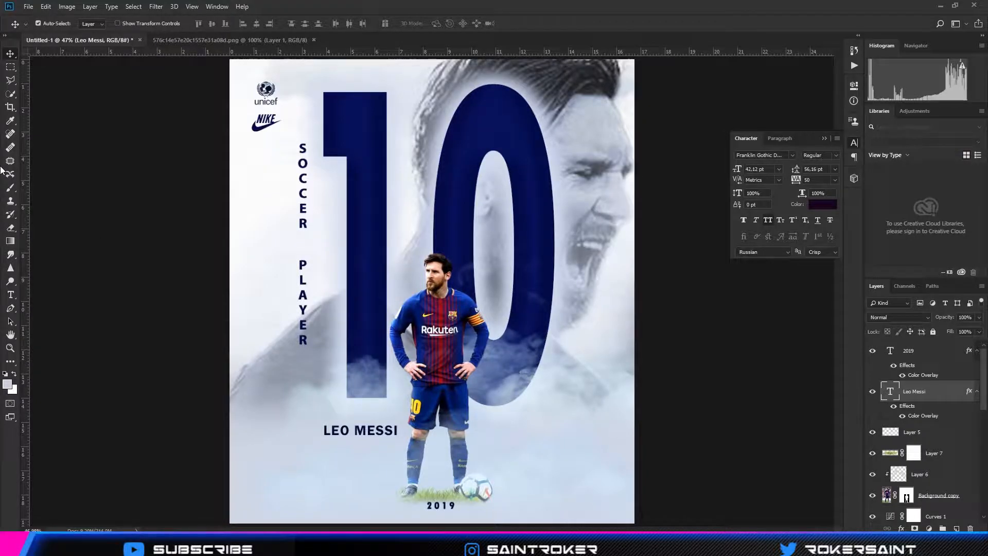
pyautogui.click(310, 59)
pyautogui.moveTo(941, 518); pyautogui.dragTo(934, 399)
pyautogui.scroll(2, 934, 417)
pyautogui.moveTo(937, 440); pyautogui.dragTo(941, 365)
pyautogui.click(873, 371)
pyautogui.click(873, 372)
pyautogui.scroll(1, 928, 392)
pyautogui.moveTo(928, 391); pyautogui.dragTo(932, 388)
pyautogui.hotkey('ctrl', 'z')
# Duplicate the smoke layer "Layer 5 copy" beneath the "10" text to thicken the haze over the background player
pyautogui.scroll(3, 932, 386)
pyautogui.scroll(-10, 928, 383)
pyautogui.moveTo(905, 492); pyautogui.dragTo(947, 442)
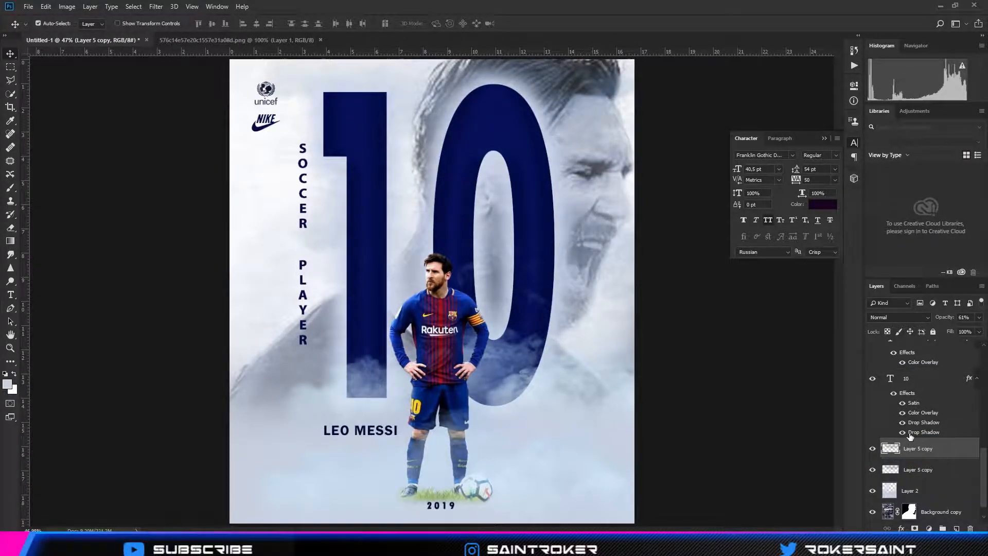
pyautogui.hotkey('ctrl', 'j')
# Open the Levels adjustment for the duplicated smoke layer "Layer 5 copy 2"
pyautogui.click(67, 6)
pyautogui.moveTo(90, 31)
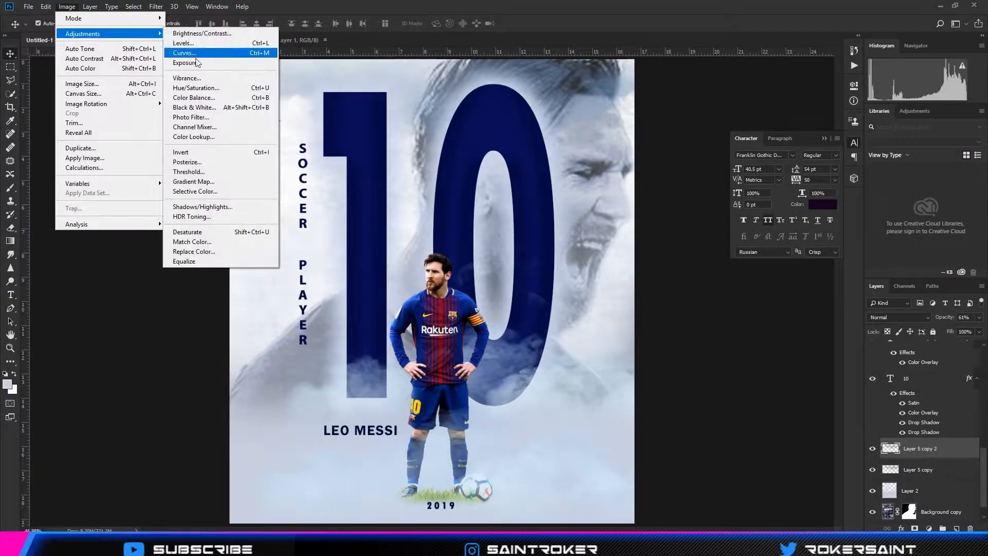
pyautogui.click(206, 43)
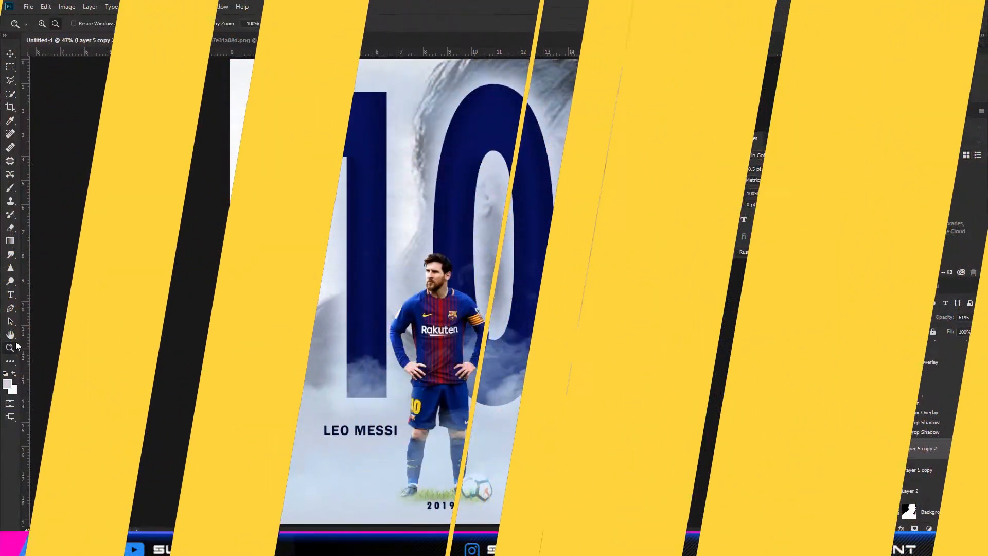